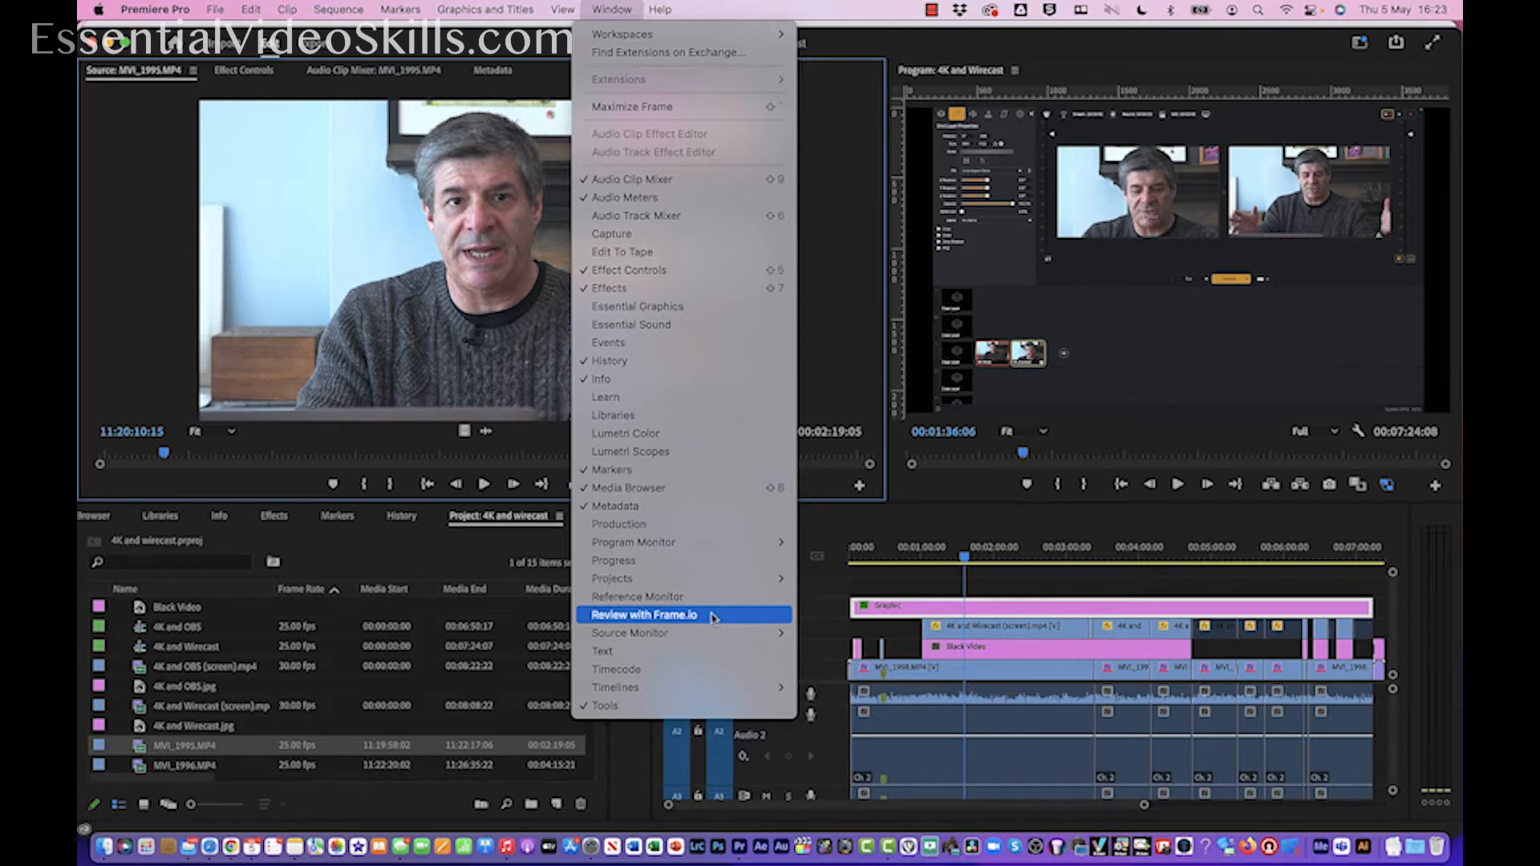
- Open Review with Frame.io and sign in using the Adobe ID
click(712, 615)
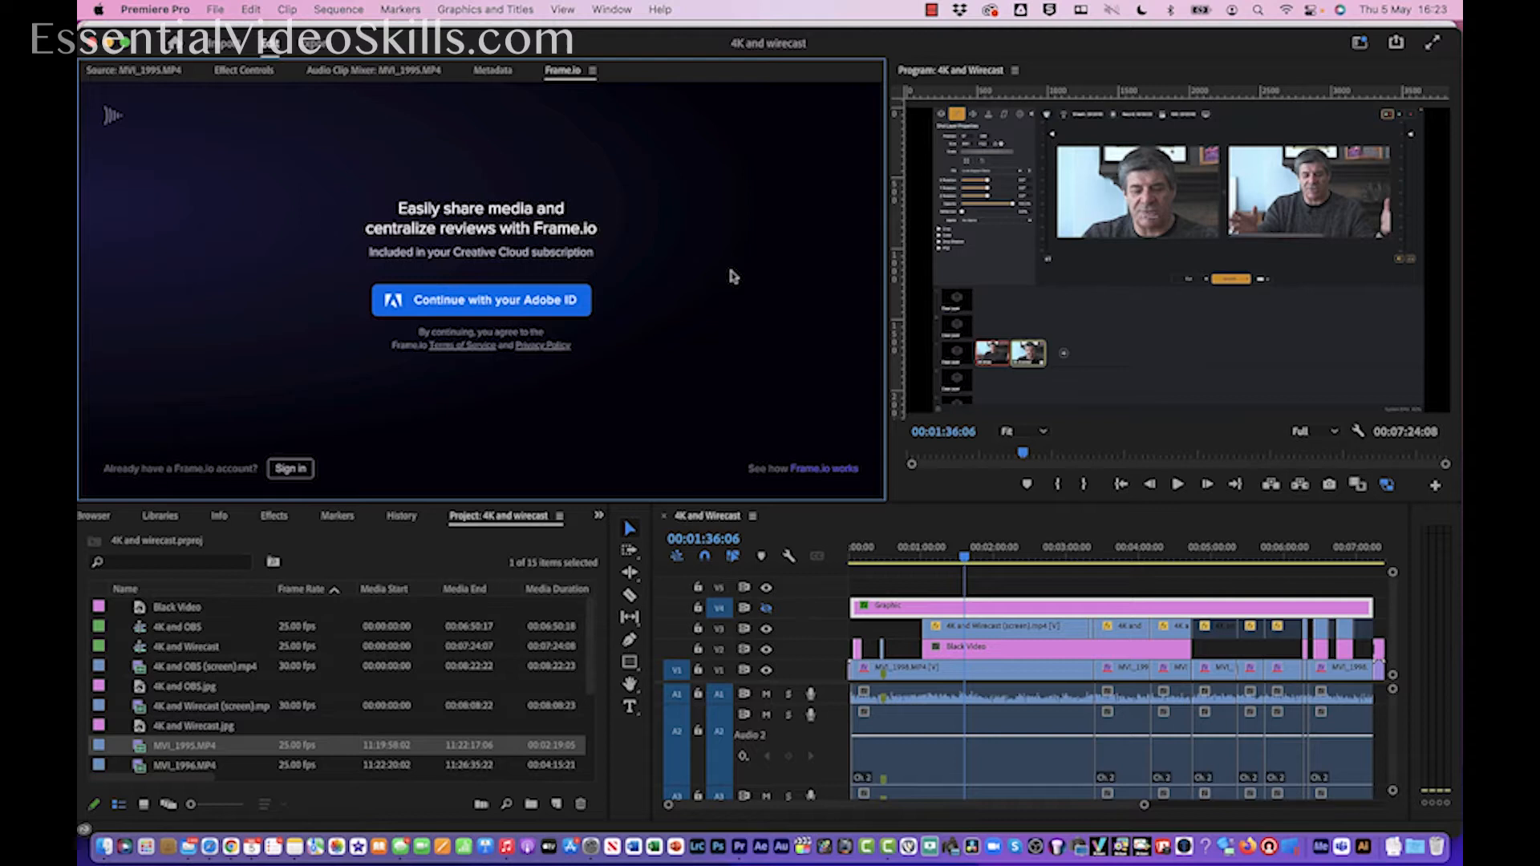
click(499, 308)
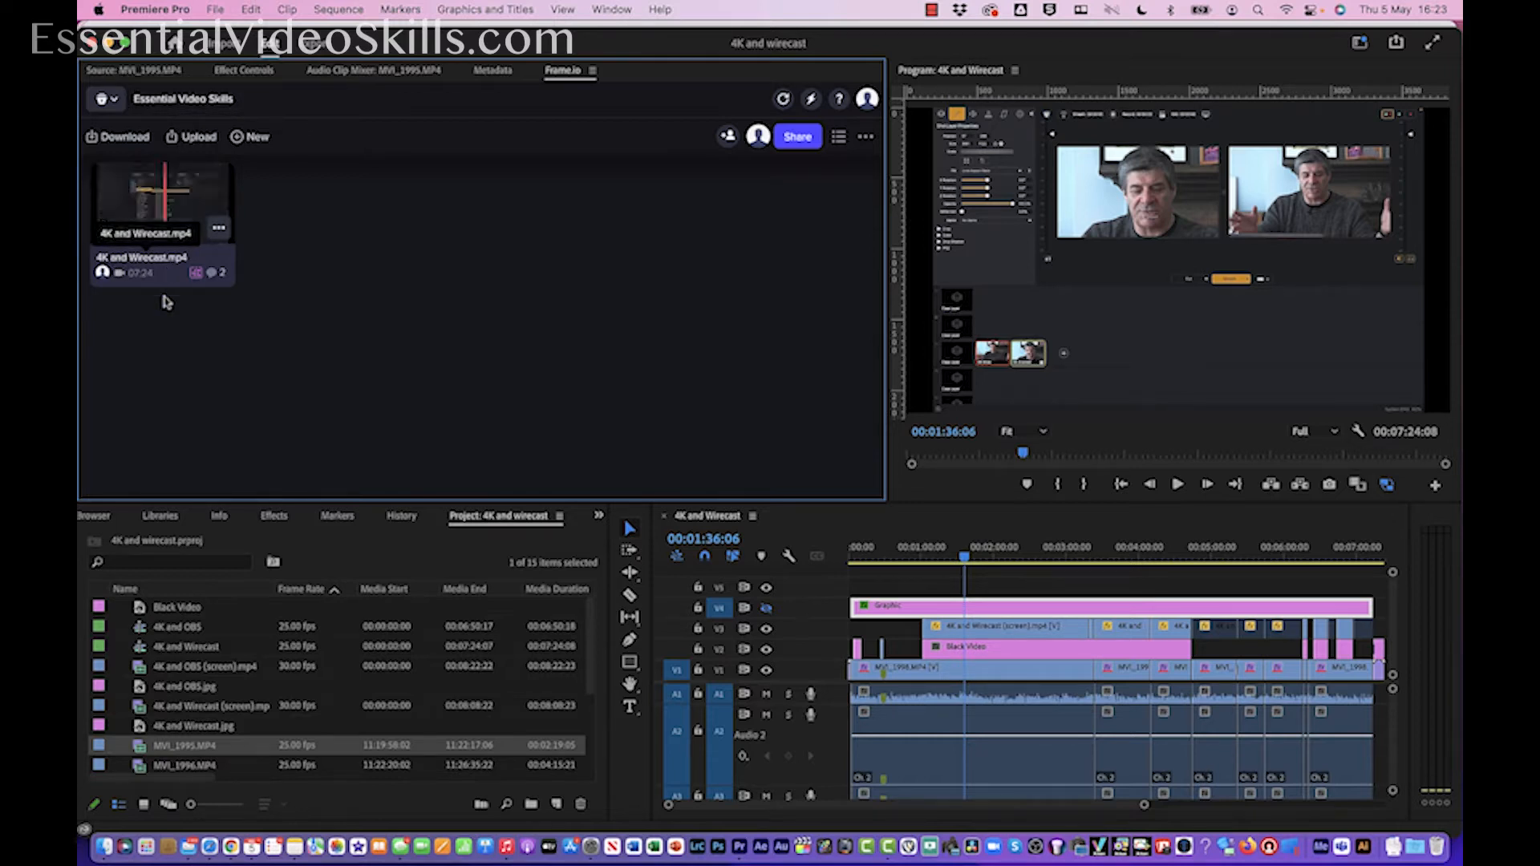
- Open the 4K and Wirecast.mp4 review and go to each of its two timeline comments
click(171, 211)
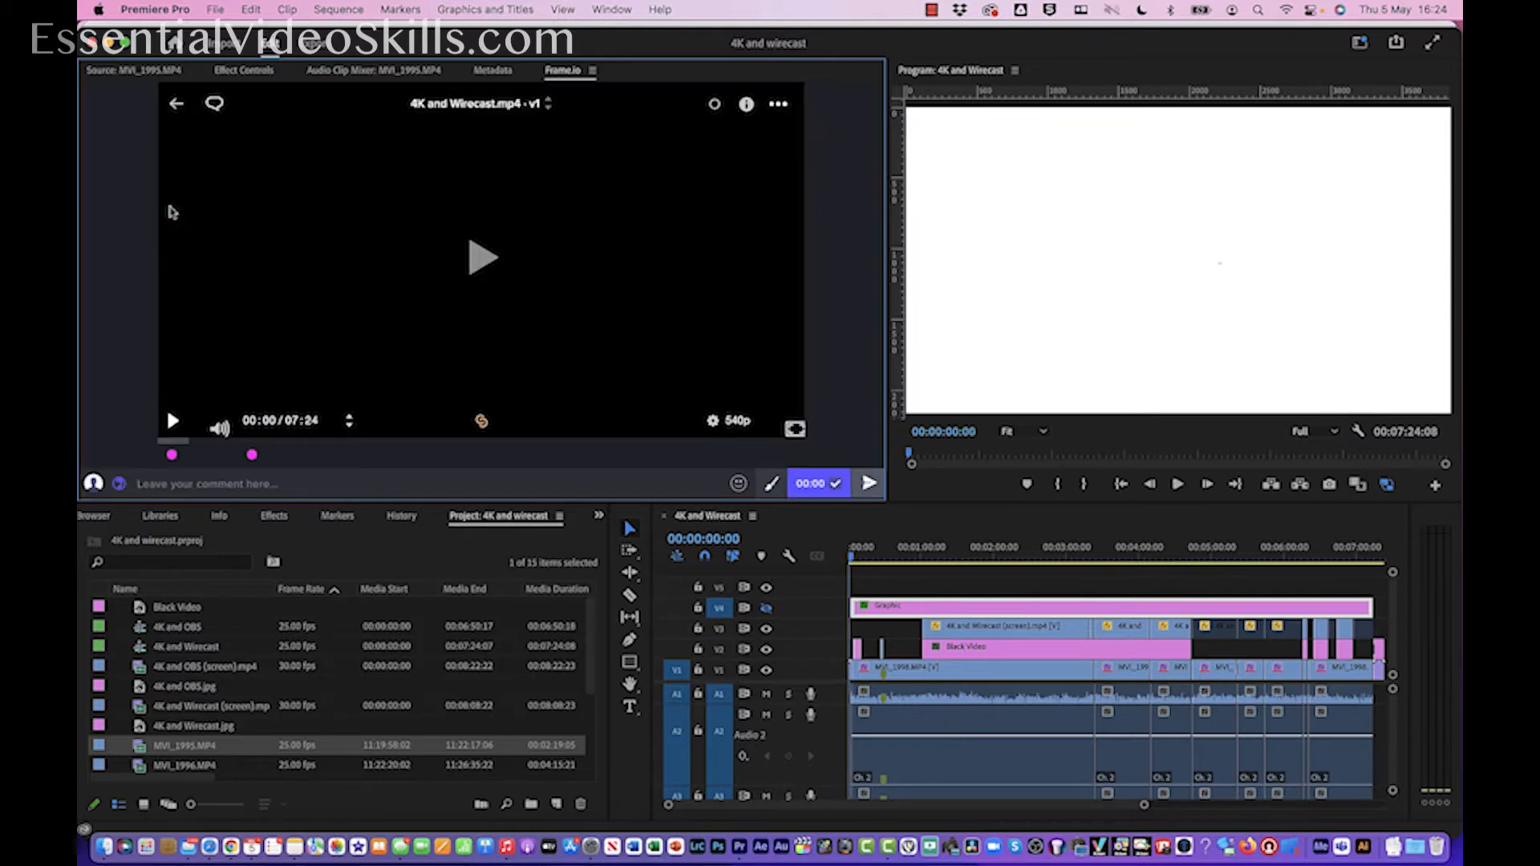
mouse_move(173, 458)
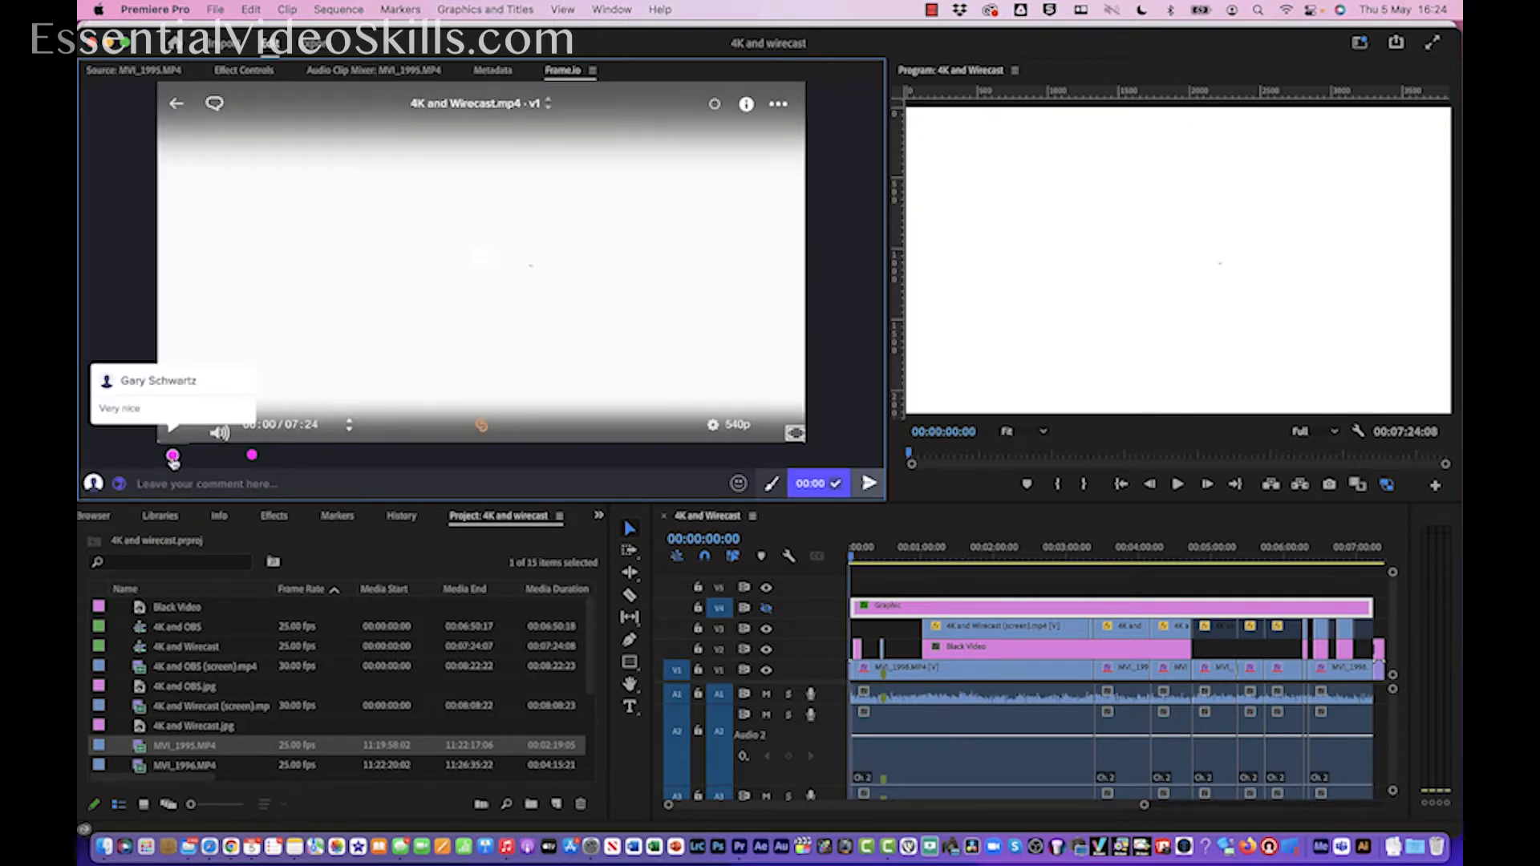
mouse_move(238, 461)
click(173, 456)
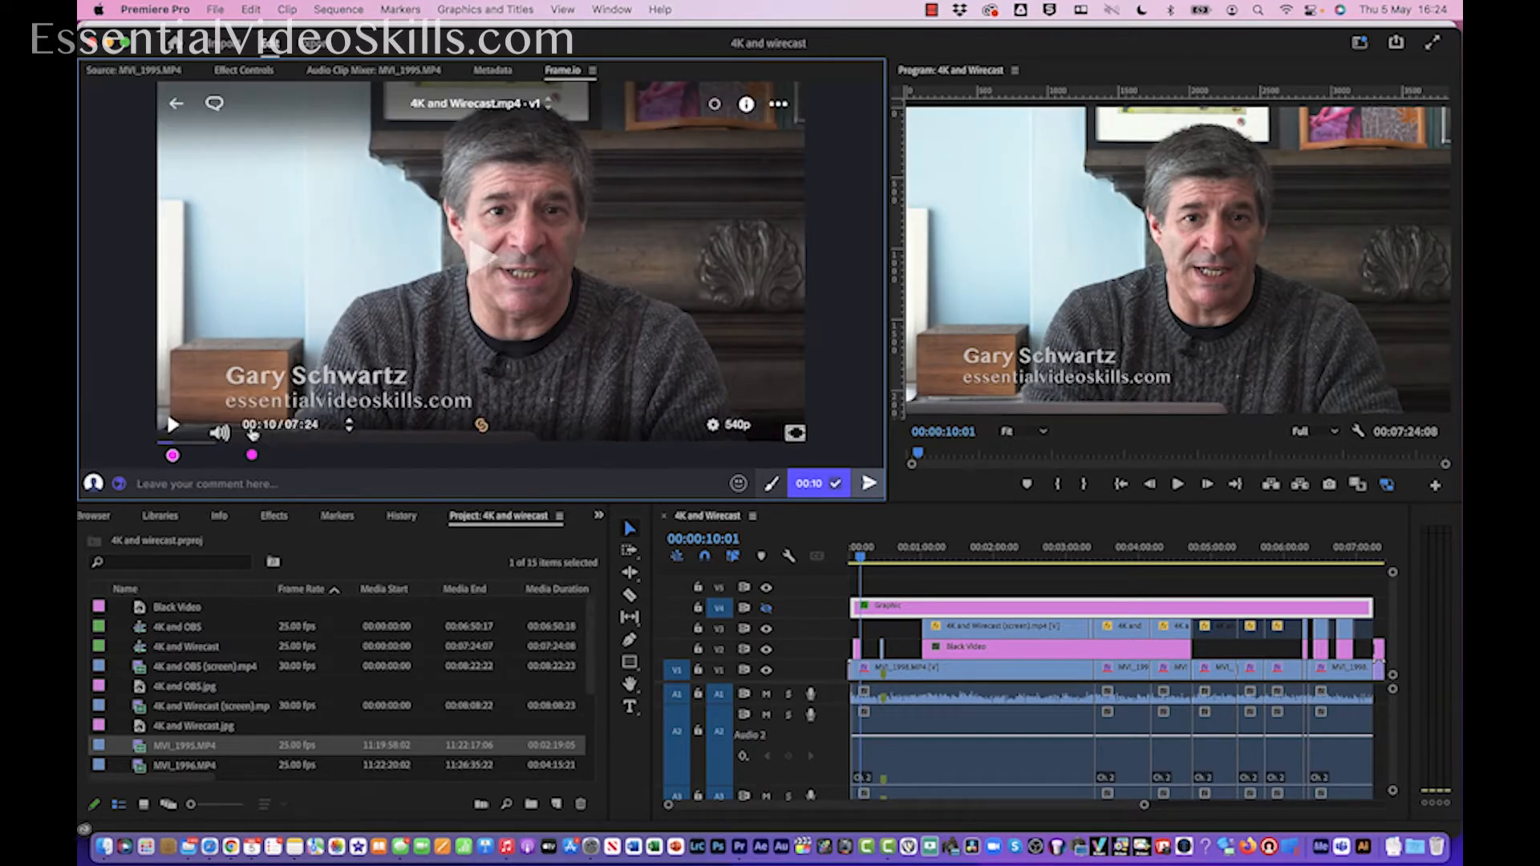
mouse_move(254, 456)
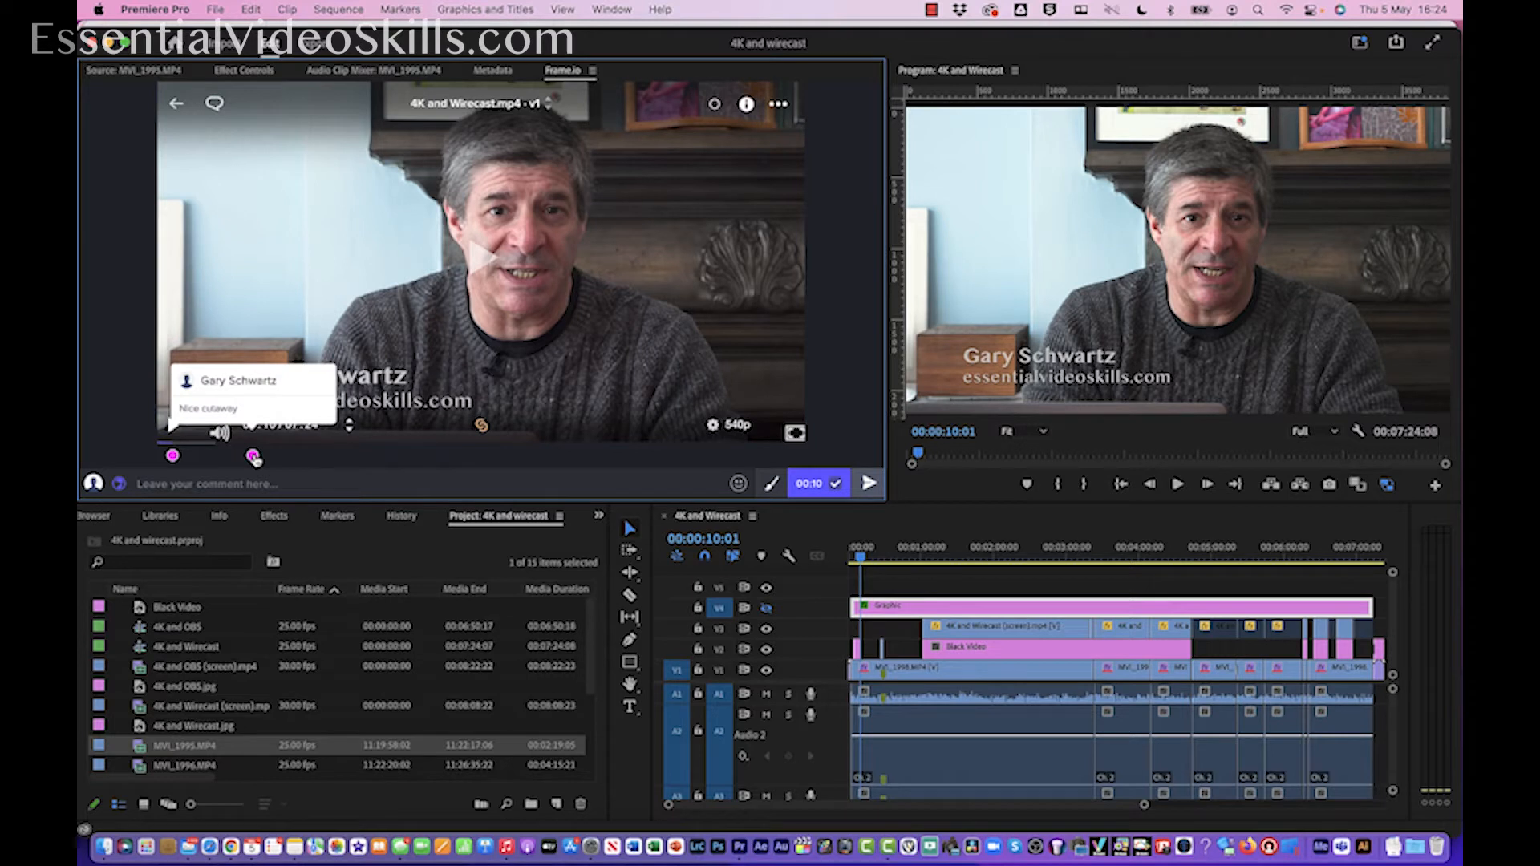
click(253, 456)
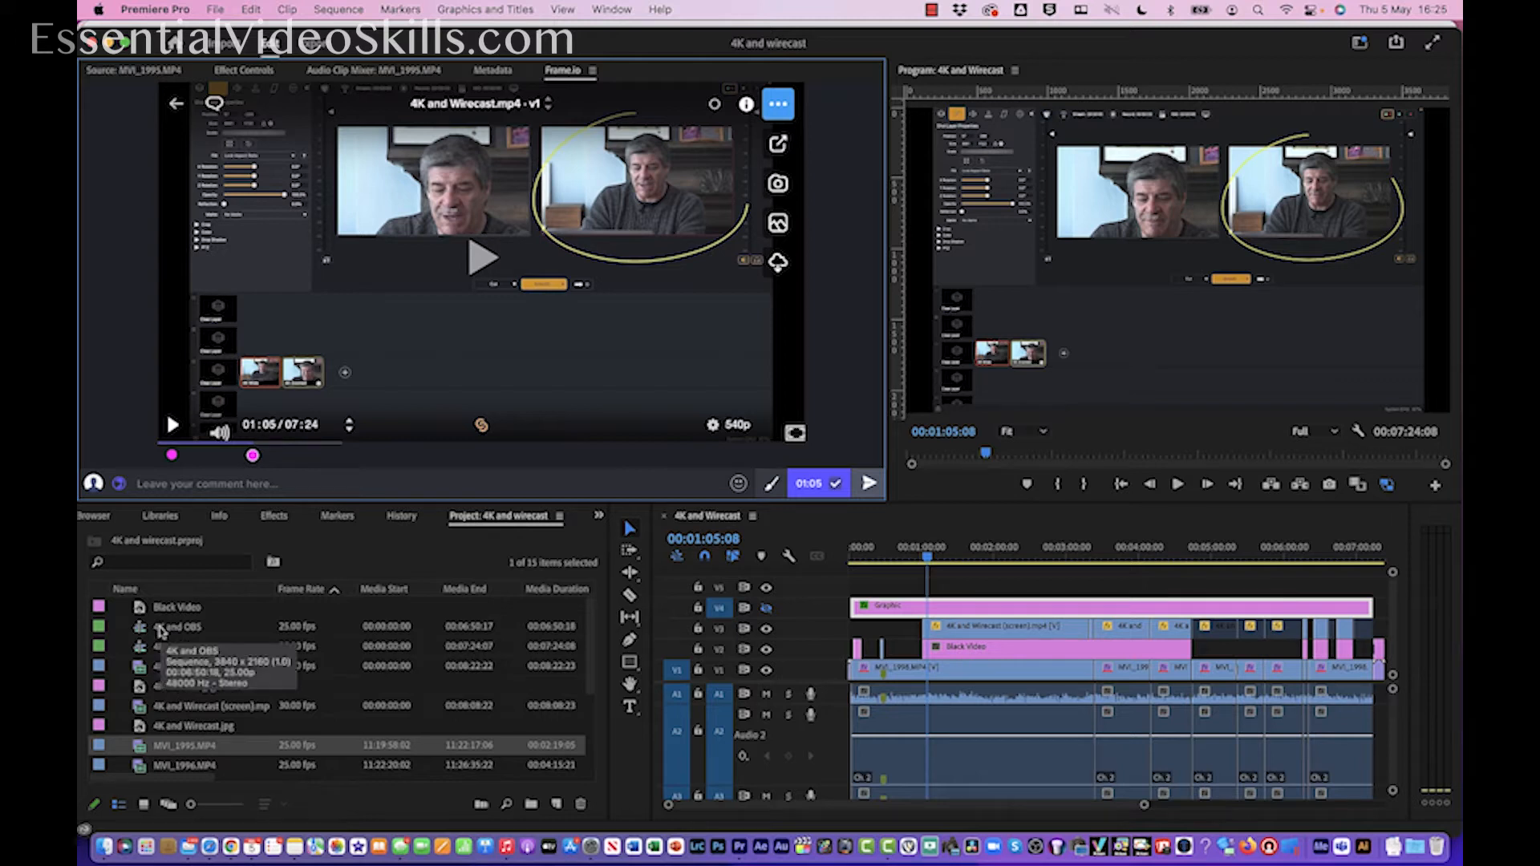
- Open the 4K and OBS sequence in the timeline and return Frame.io to the project's file overview
click(162, 632)
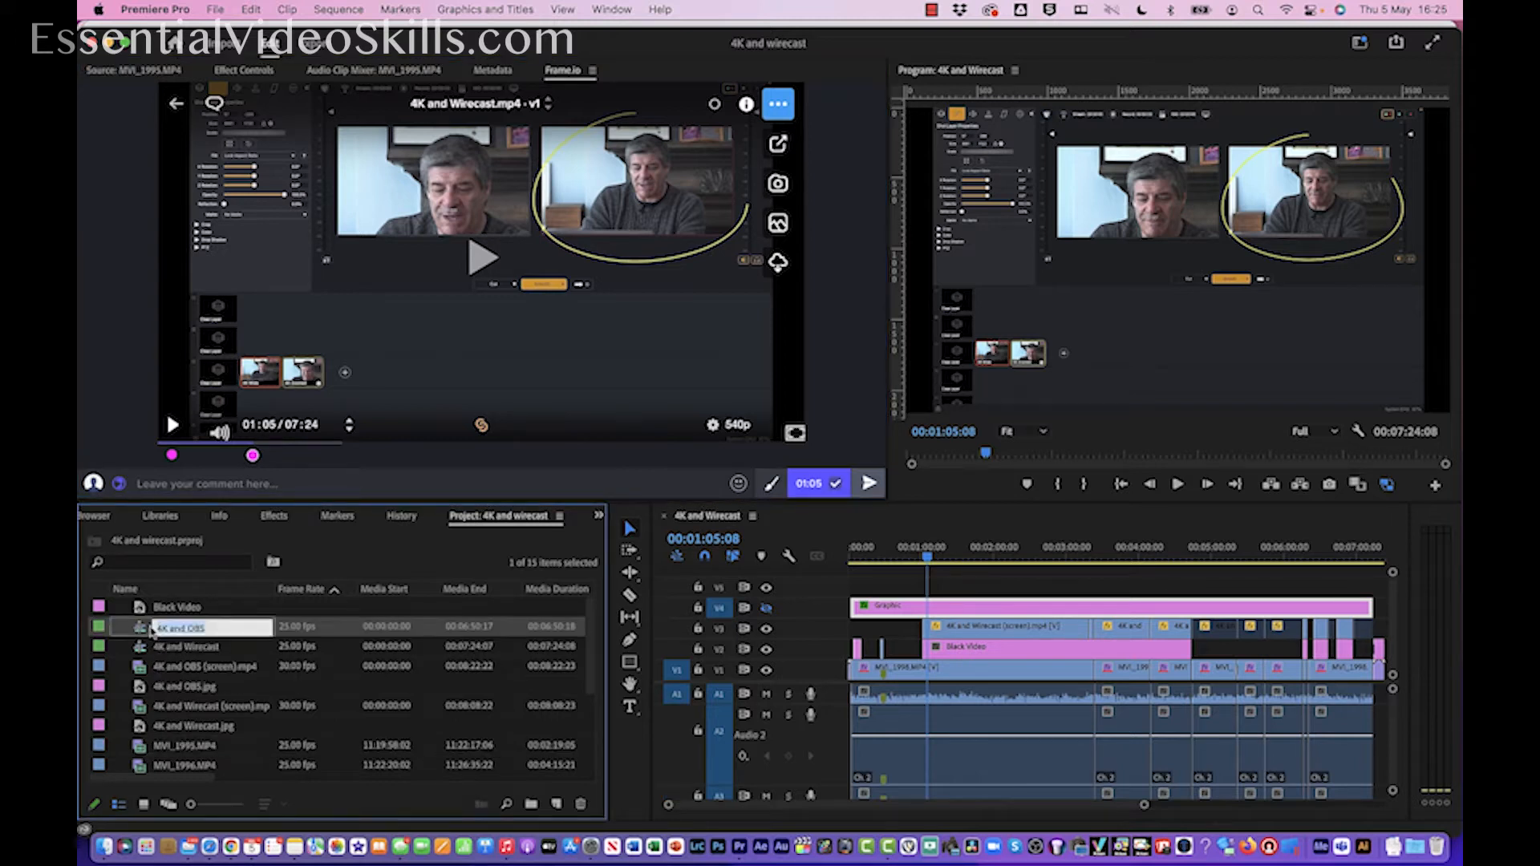
double_click(135, 632)
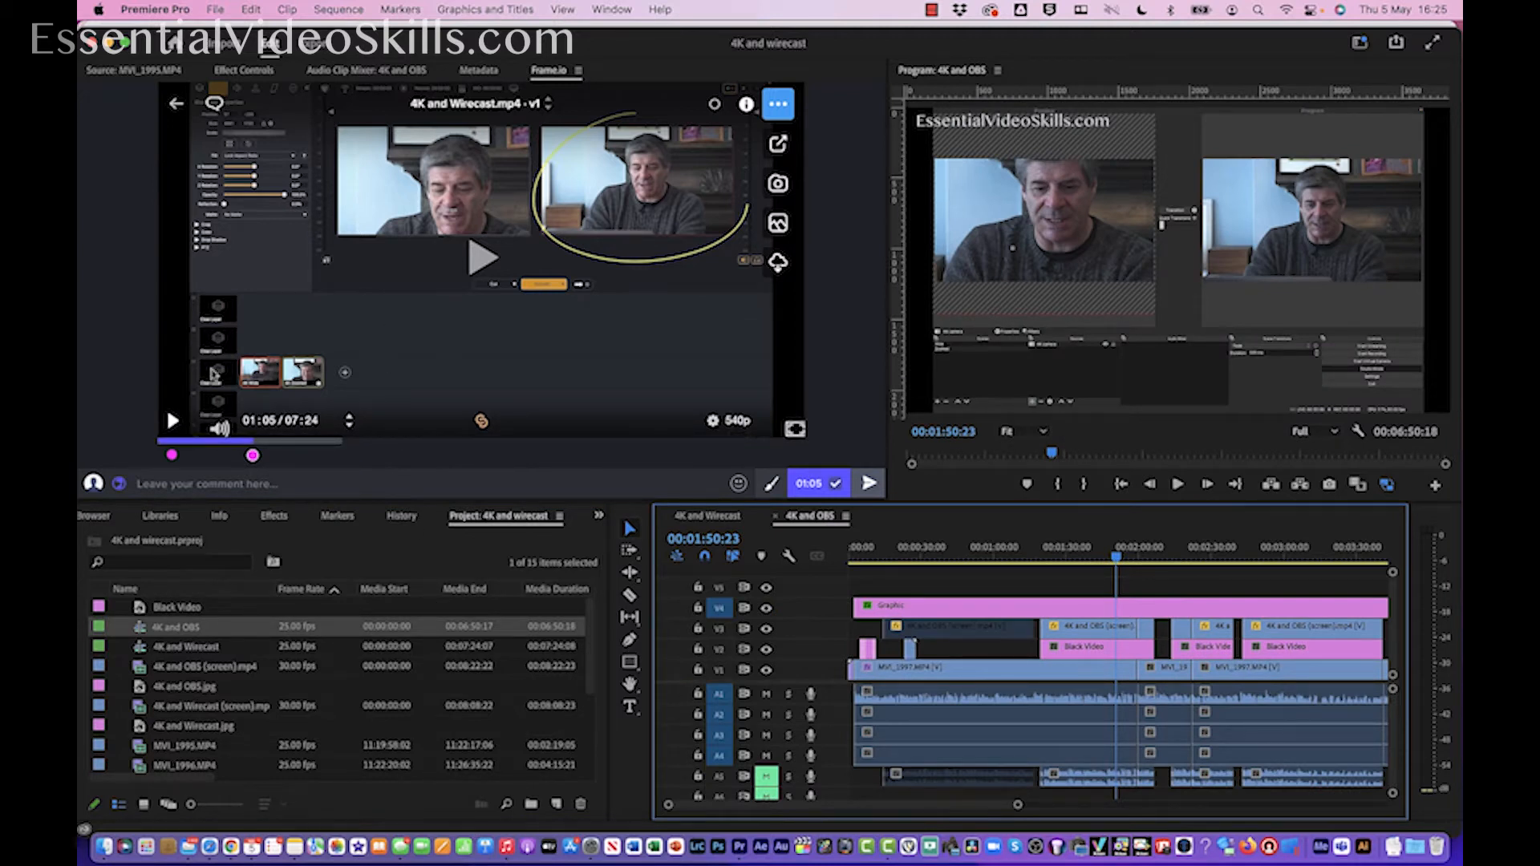
click(177, 104)
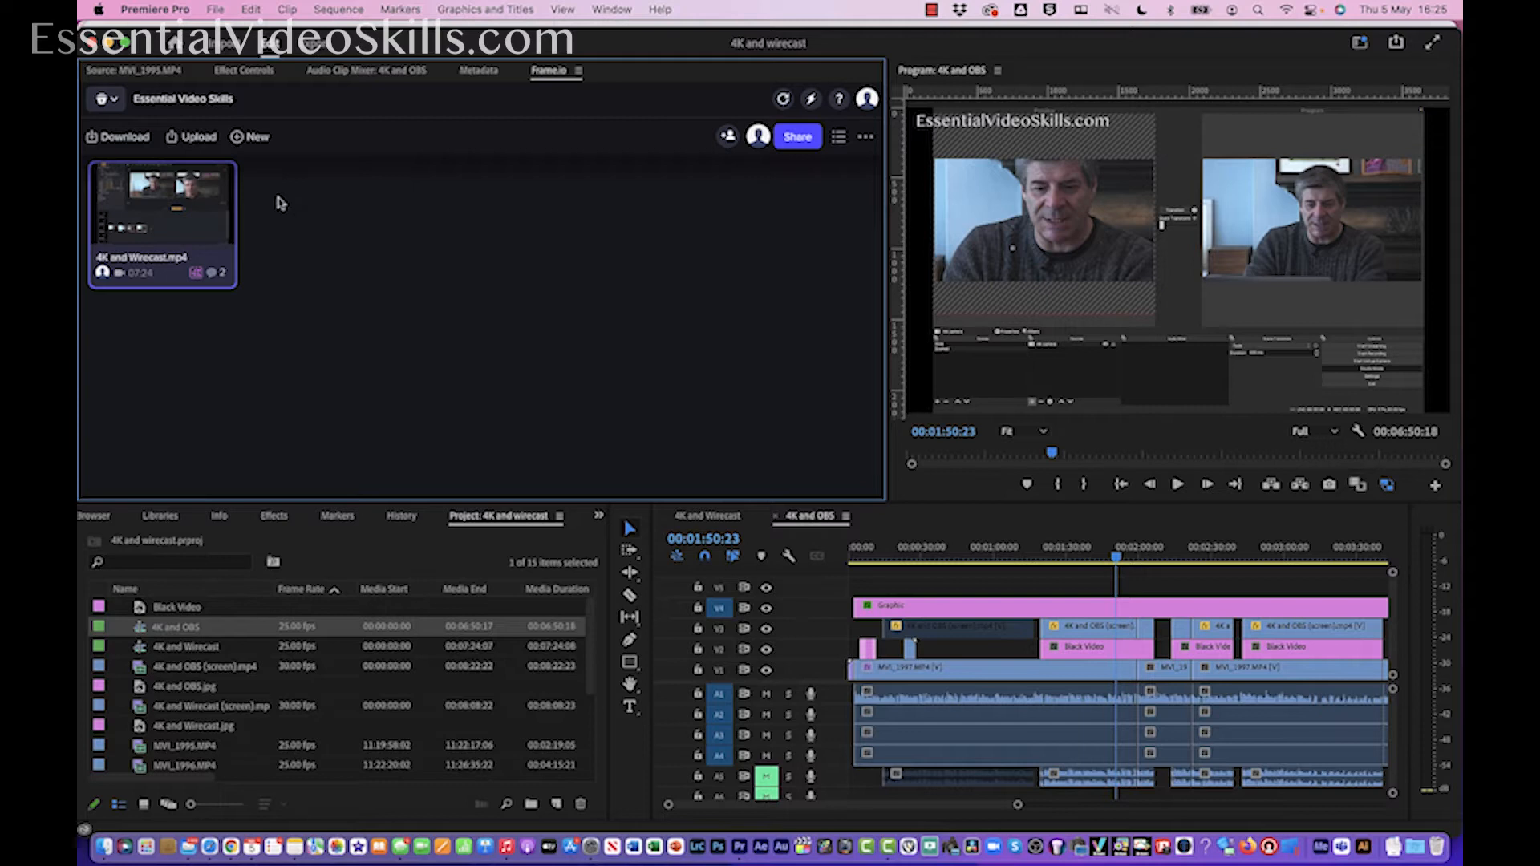
- Start a new Frame.io project and name it "Fimmaker Collaboration"
click(112, 101)
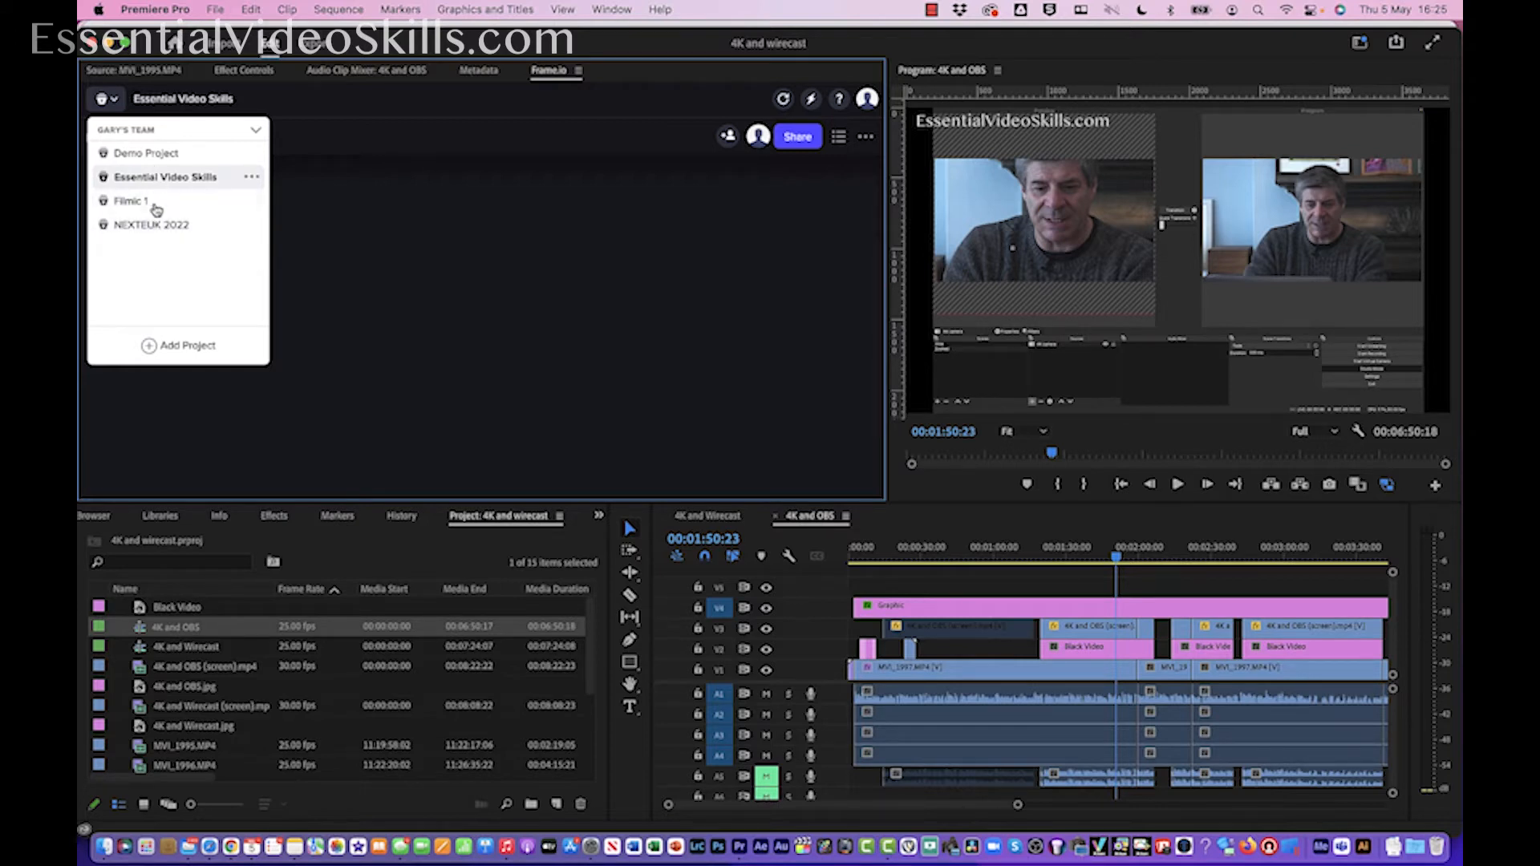
click(190, 351)
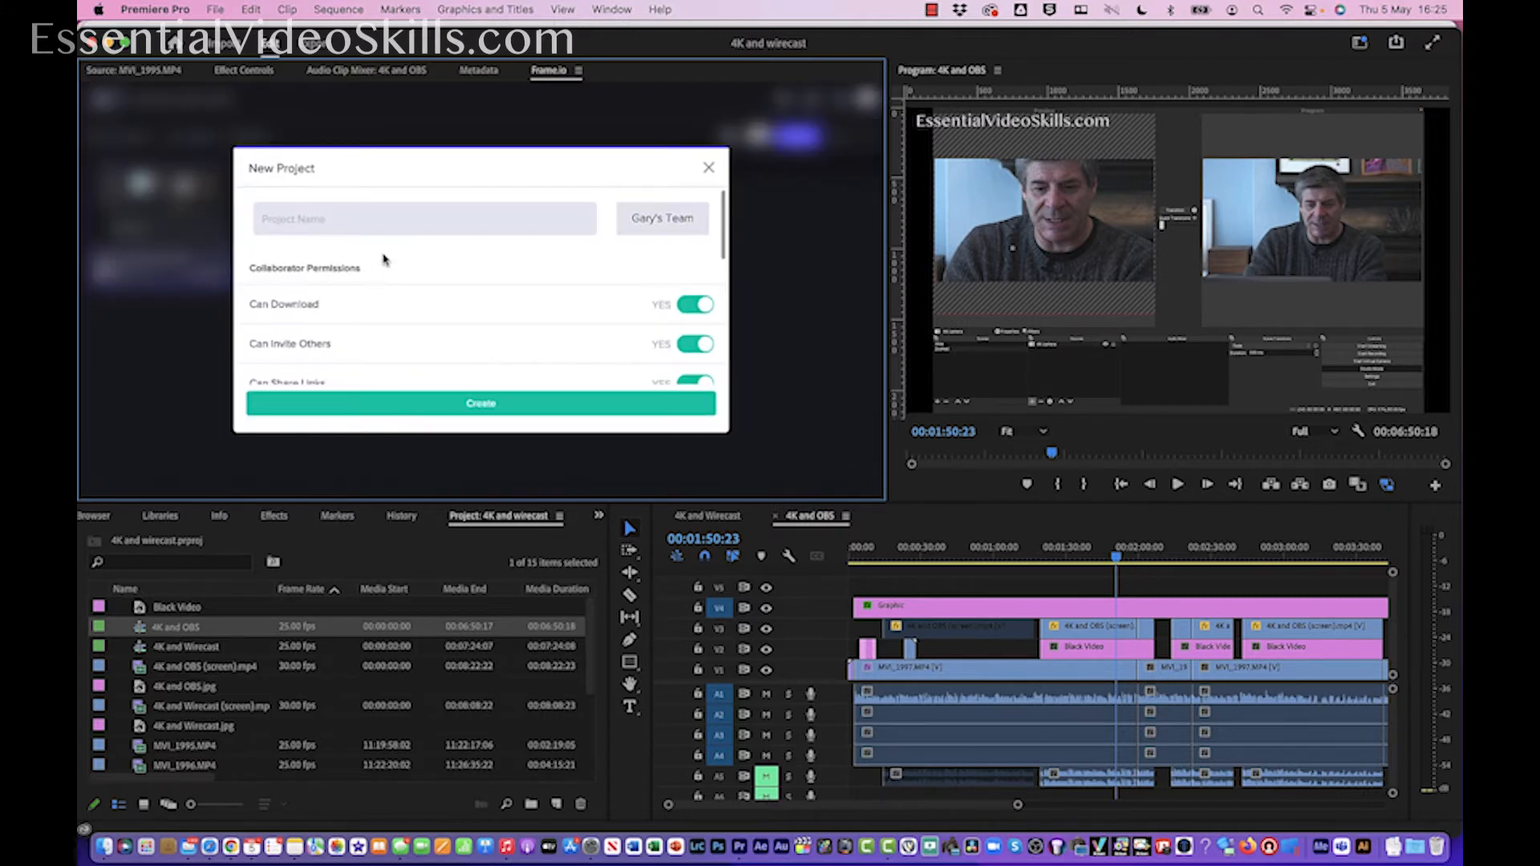
text(Filmmaker )
text(Collaboratio)
text(n)
- Turn off everyone else's email notifications for new comments, new media uploads and new people joining
scroll(374, 309, down, 1)
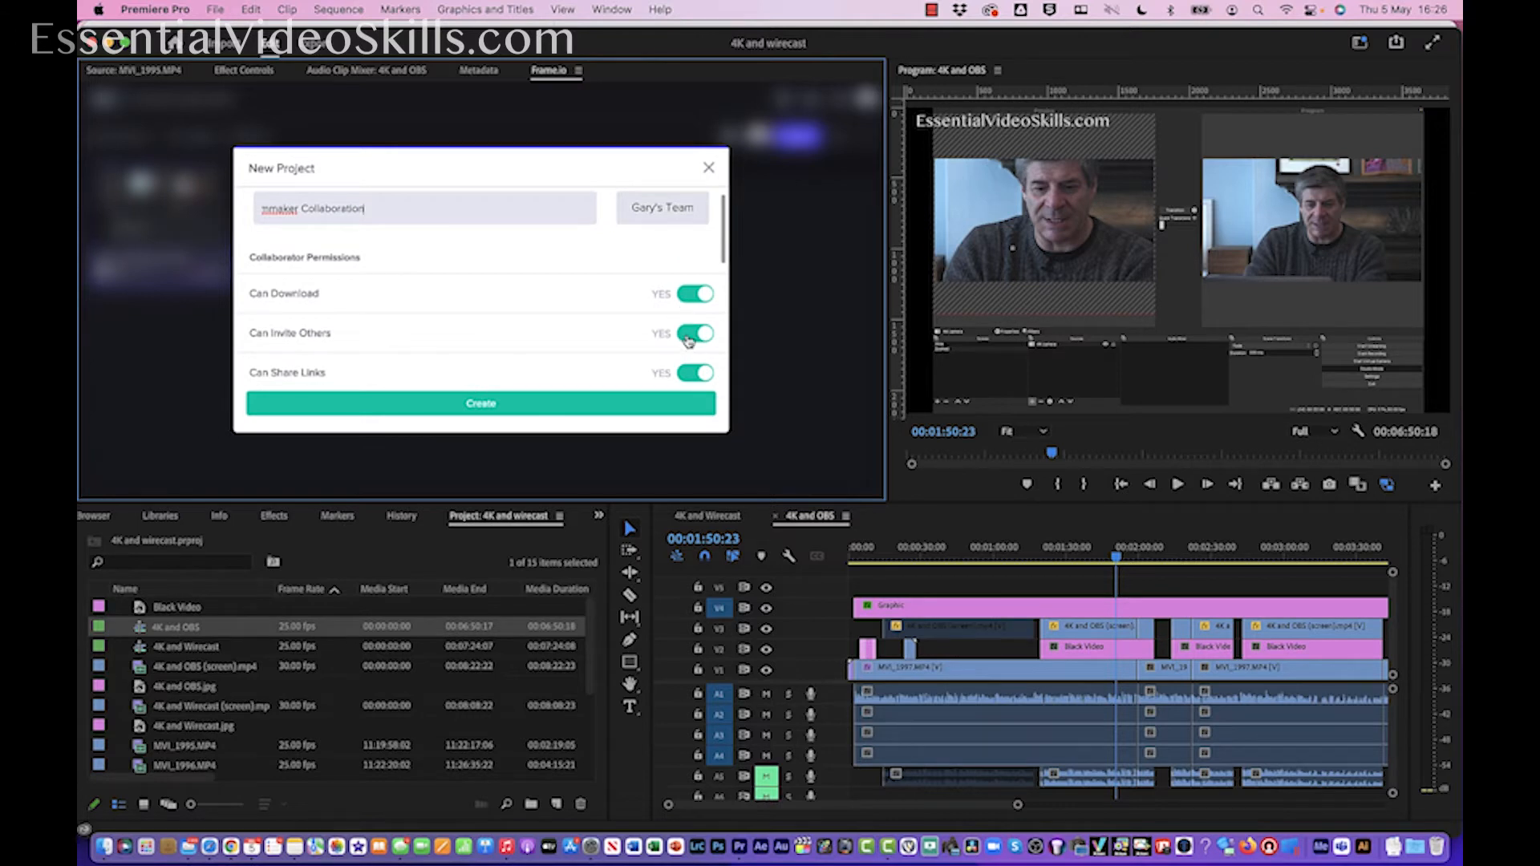
scroll(689, 341, down, 2)
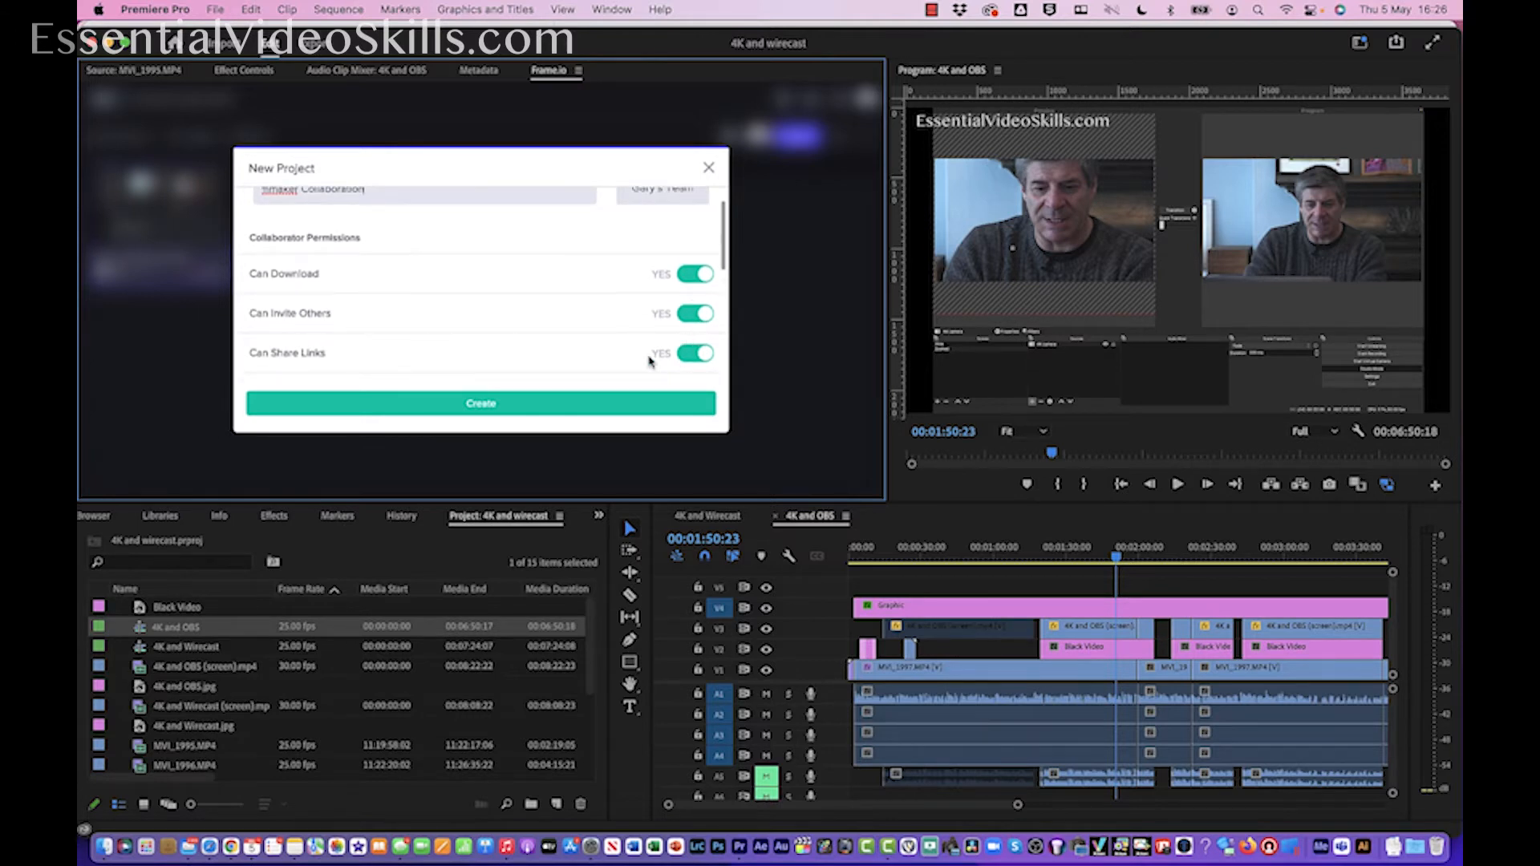
scroll(652, 361, down, 10)
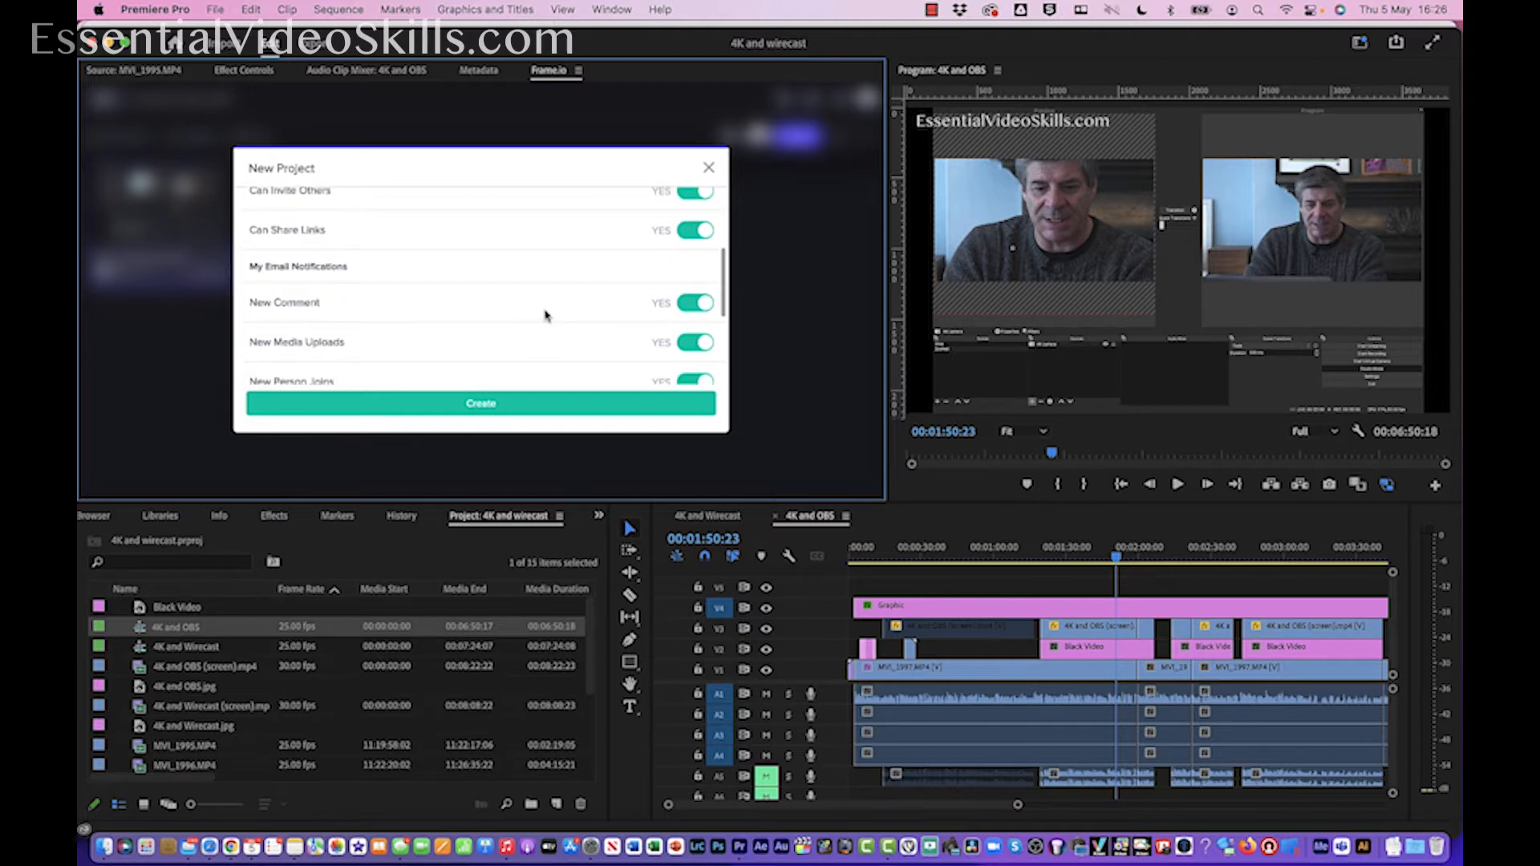
click(687, 308)
click(697, 307)
scroll(585, 337, down, 2)
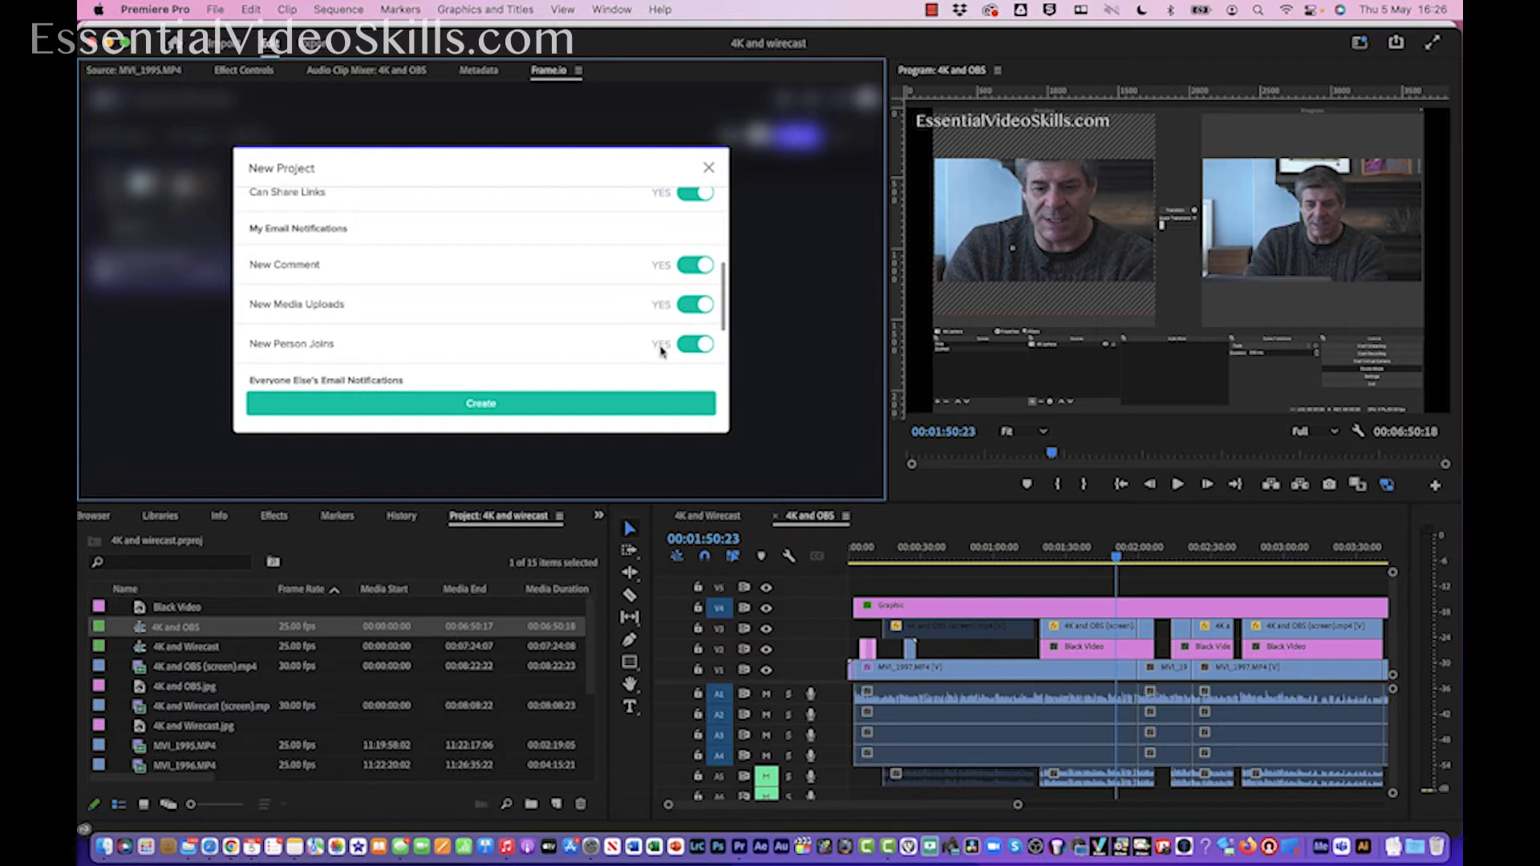
scroll(598, 350, down, 5)
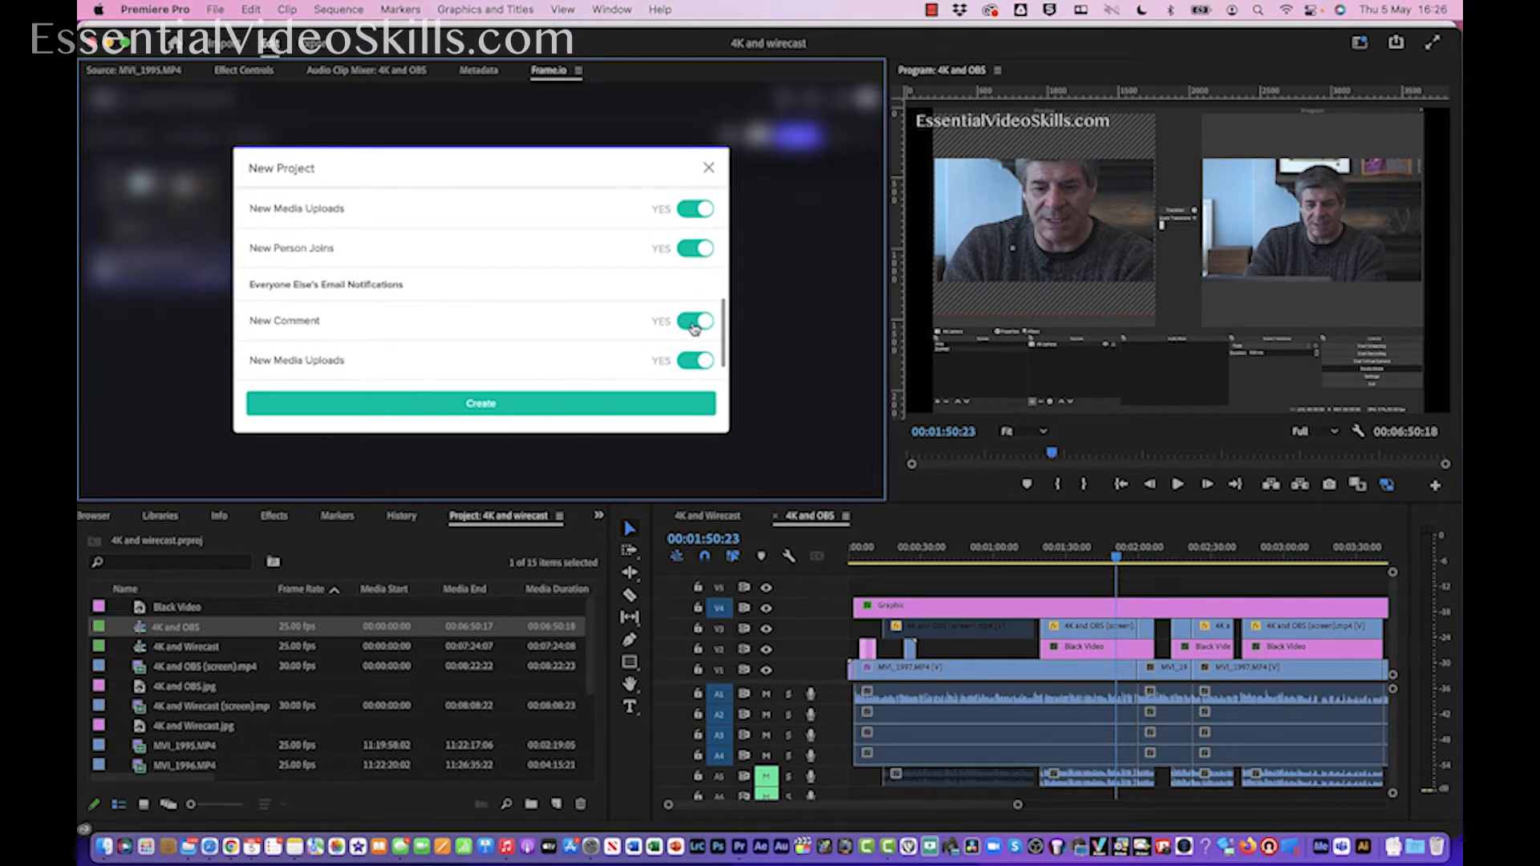
click(694, 322)
scroll(694, 333, down, 2)
click(694, 336)
click(695, 367)
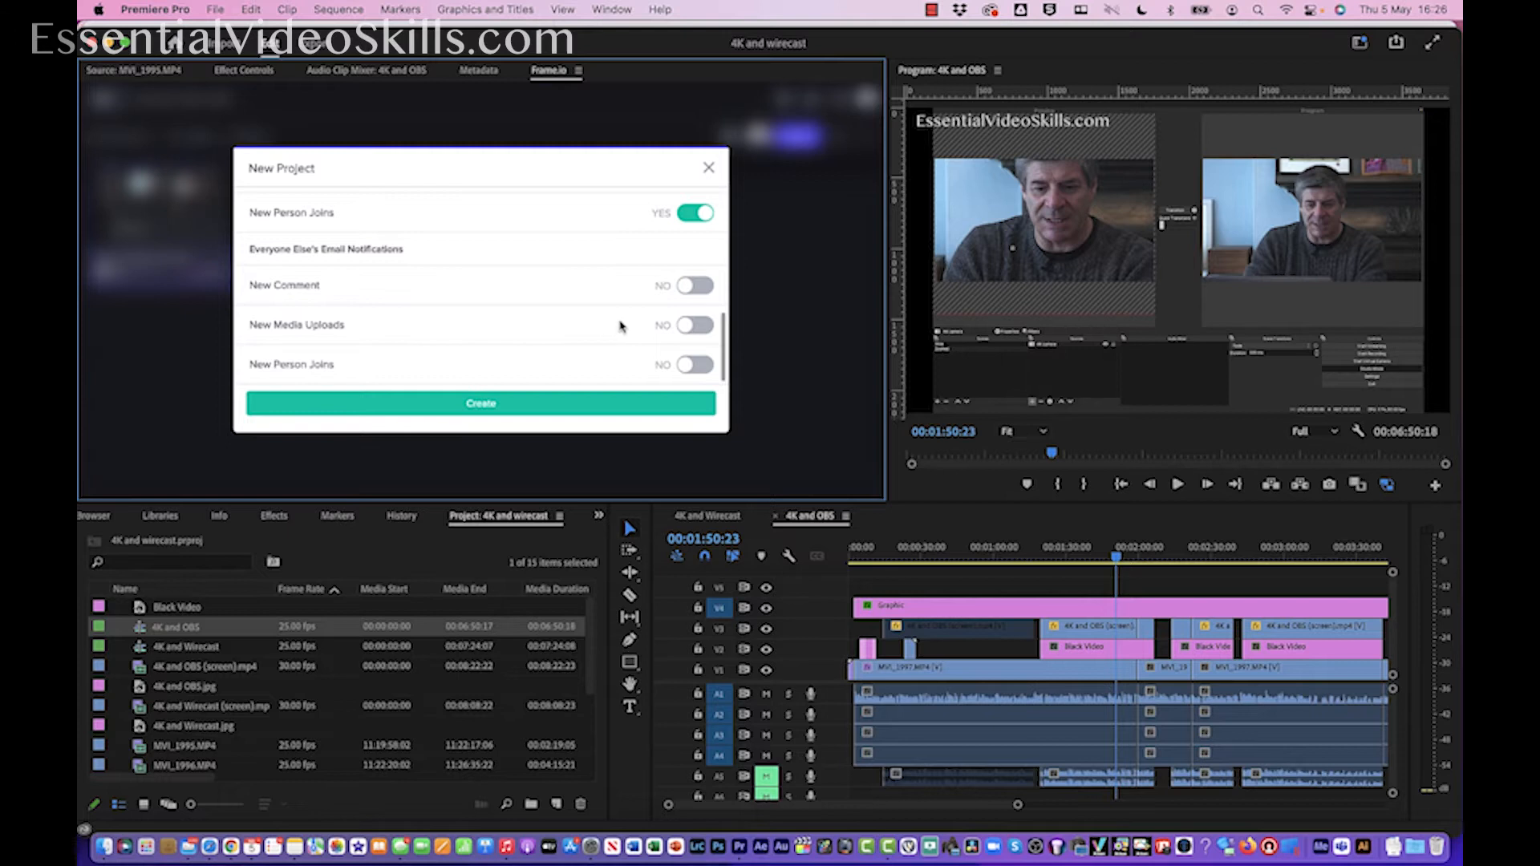
- Disable the Can Download and Can Invite Others collaborator permissions and create the project
scroll(678, 323, up, 10)
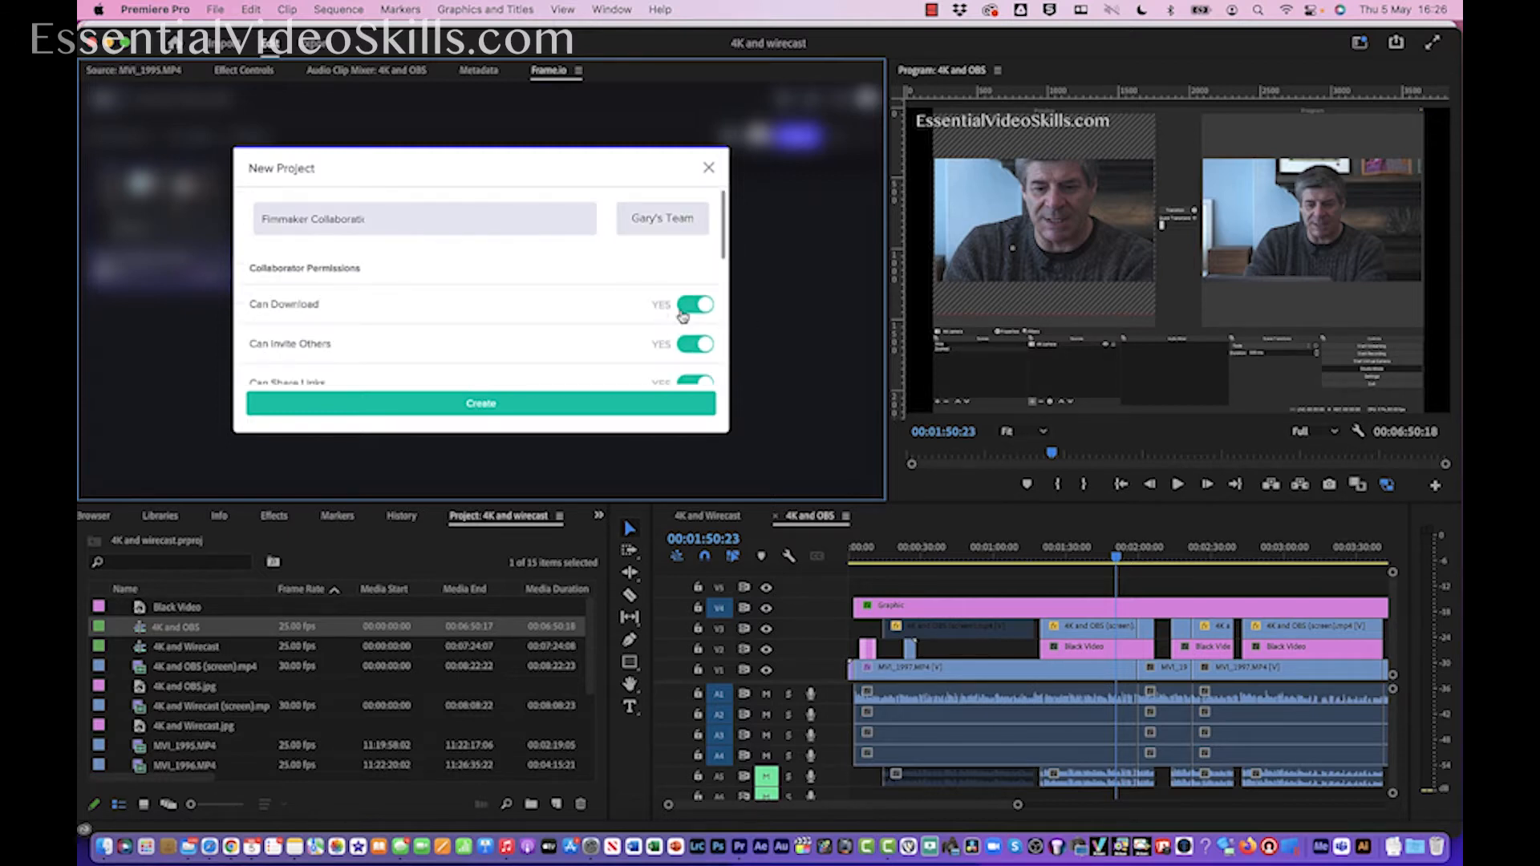
click(693, 306)
scroll(600, 329, down, 2)
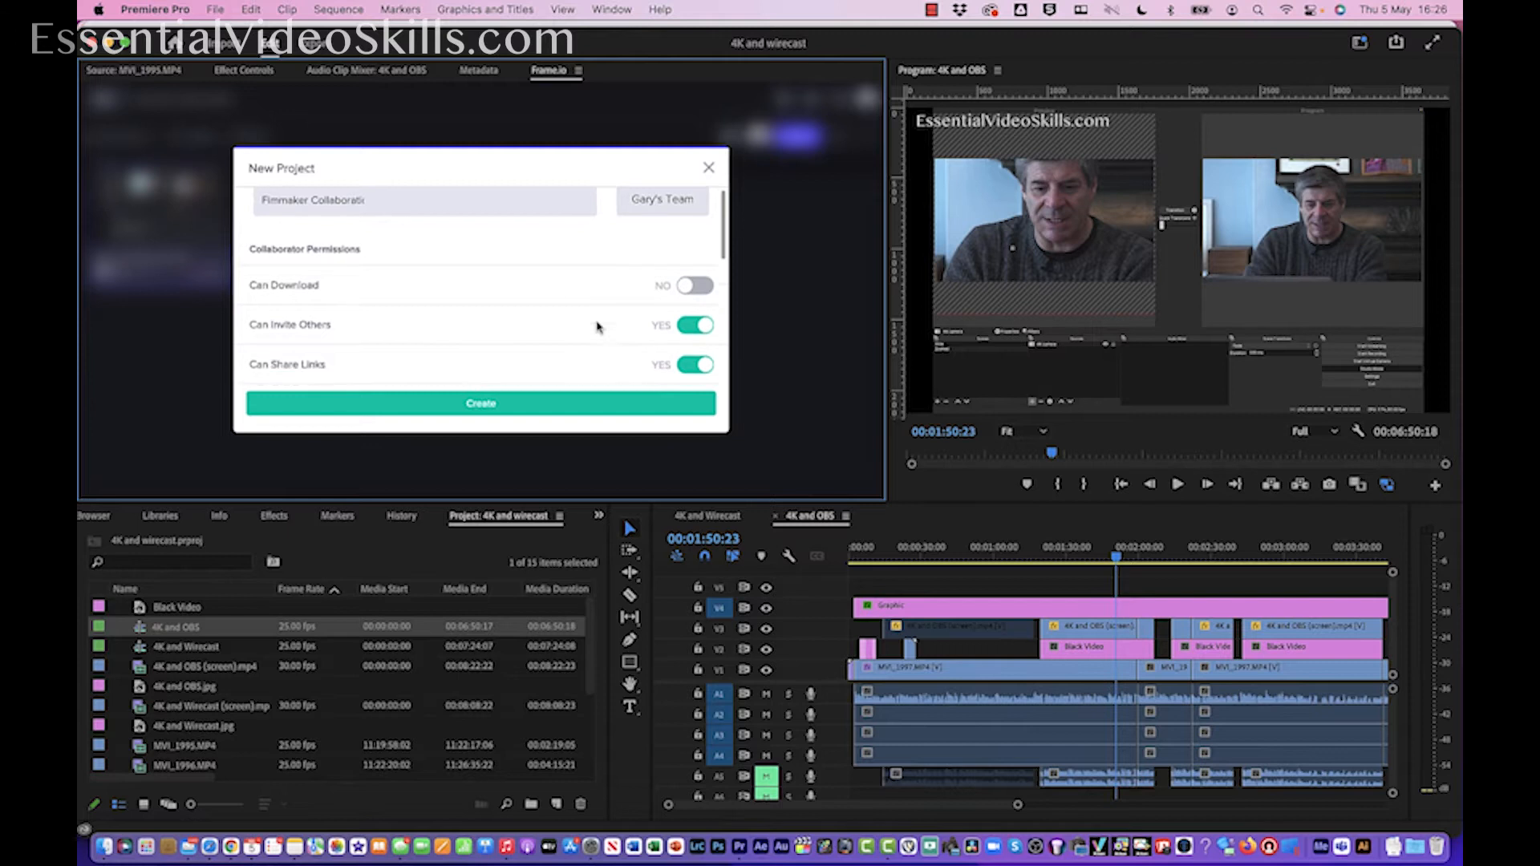
click(692, 294)
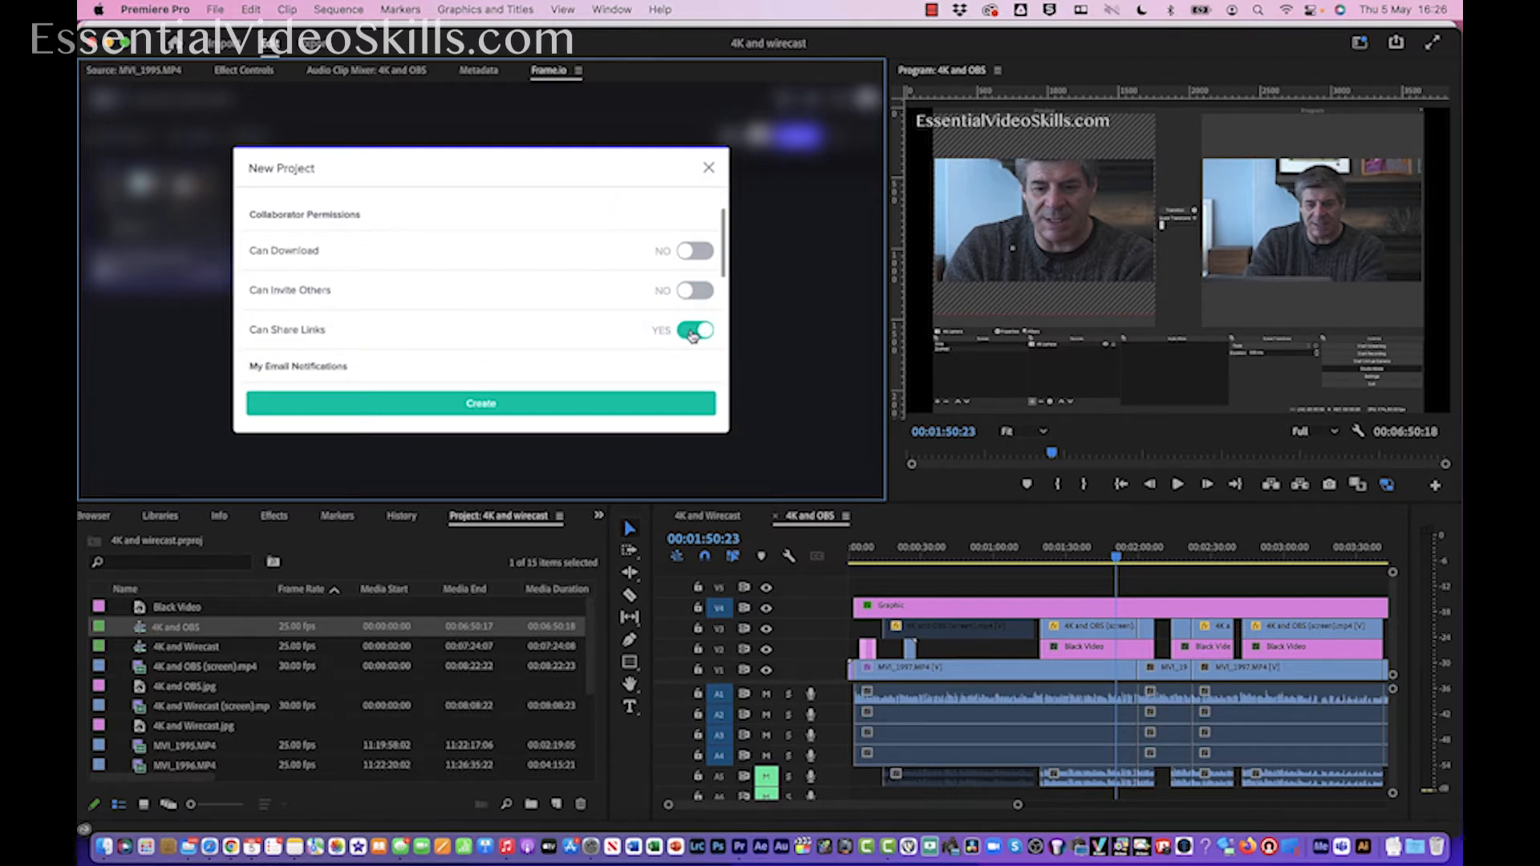
scroll(590, 336, down, 2)
scroll(590, 337, down, 1)
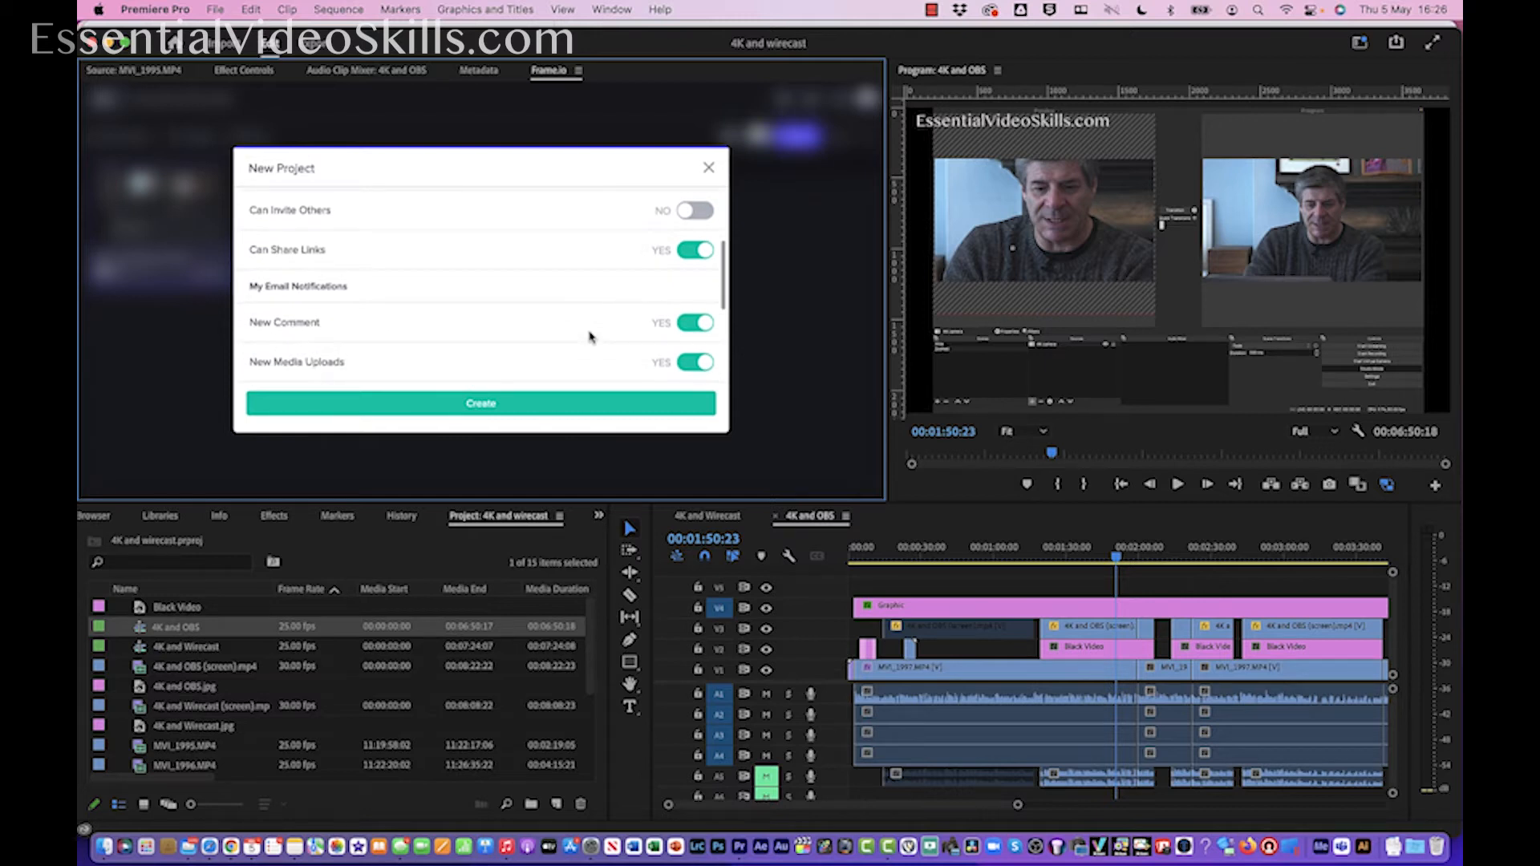
click(479, 403)
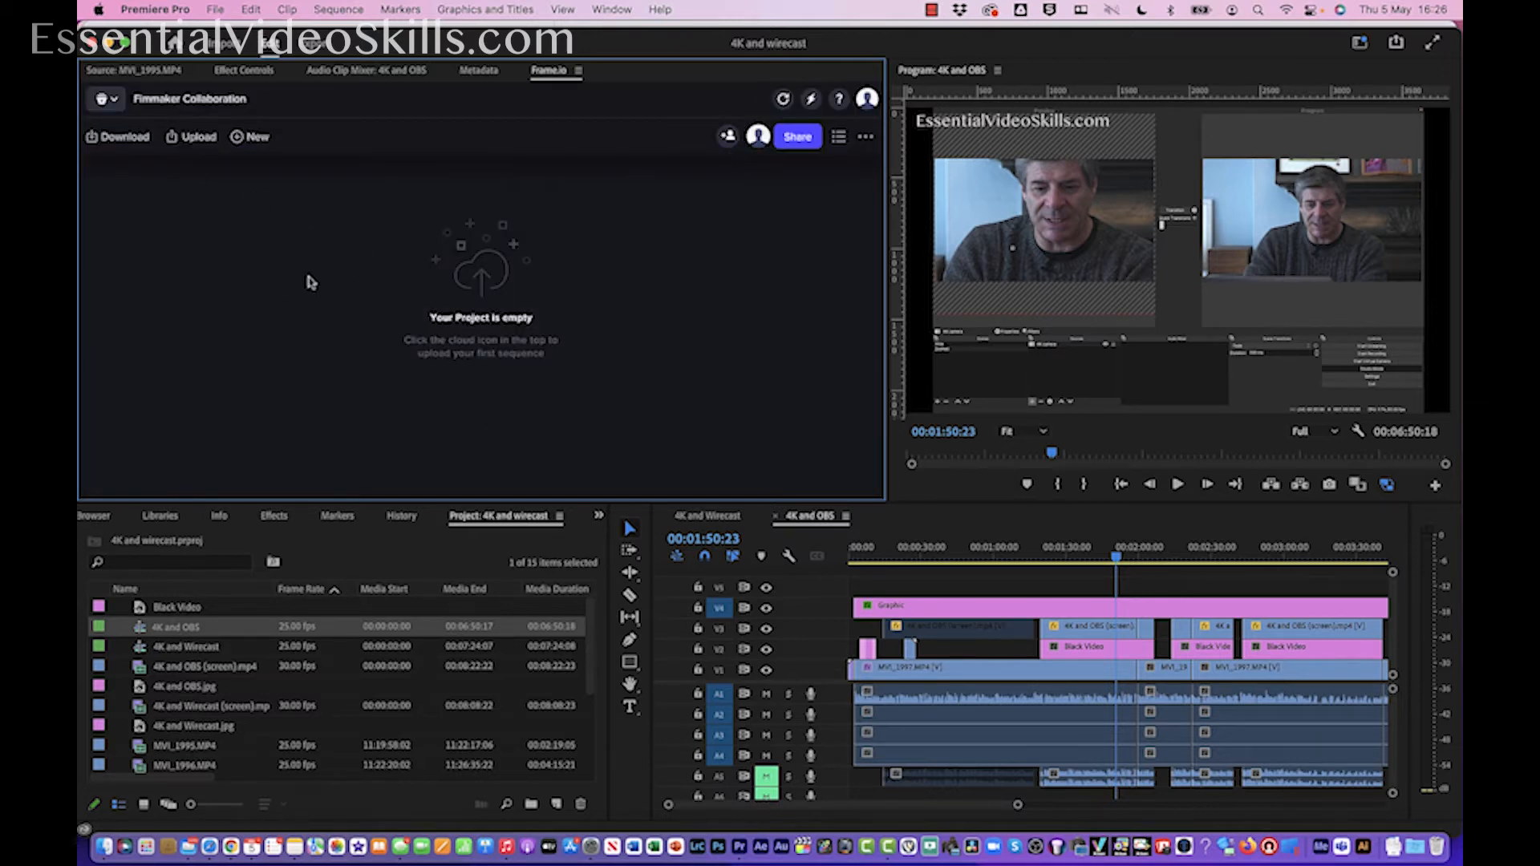
- Switch to the Essential Video Skills project and set up an upload of the active sequence
click(112, 100)
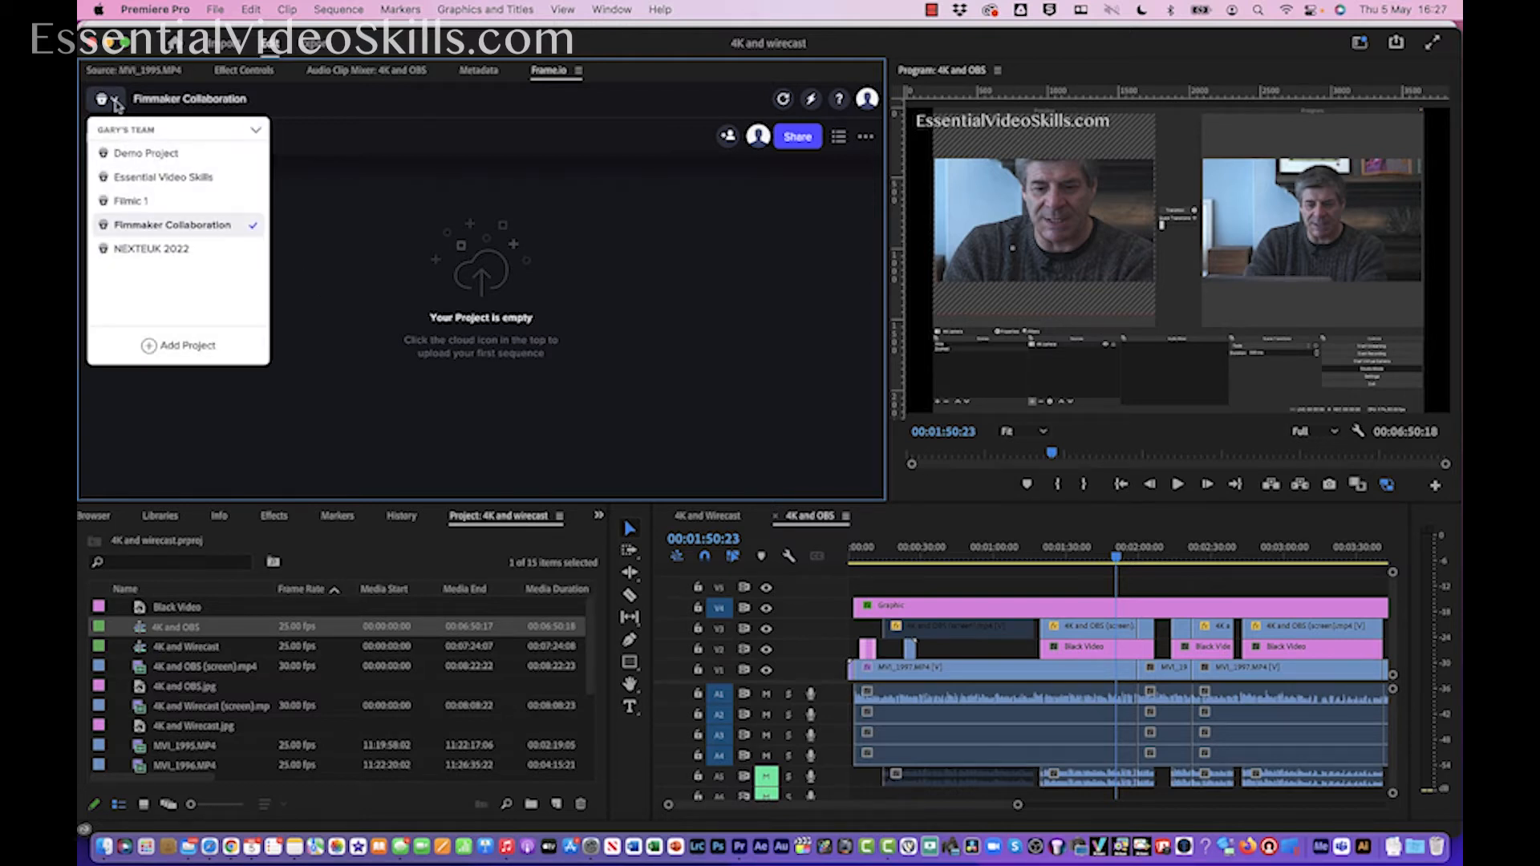
click(131, 179)
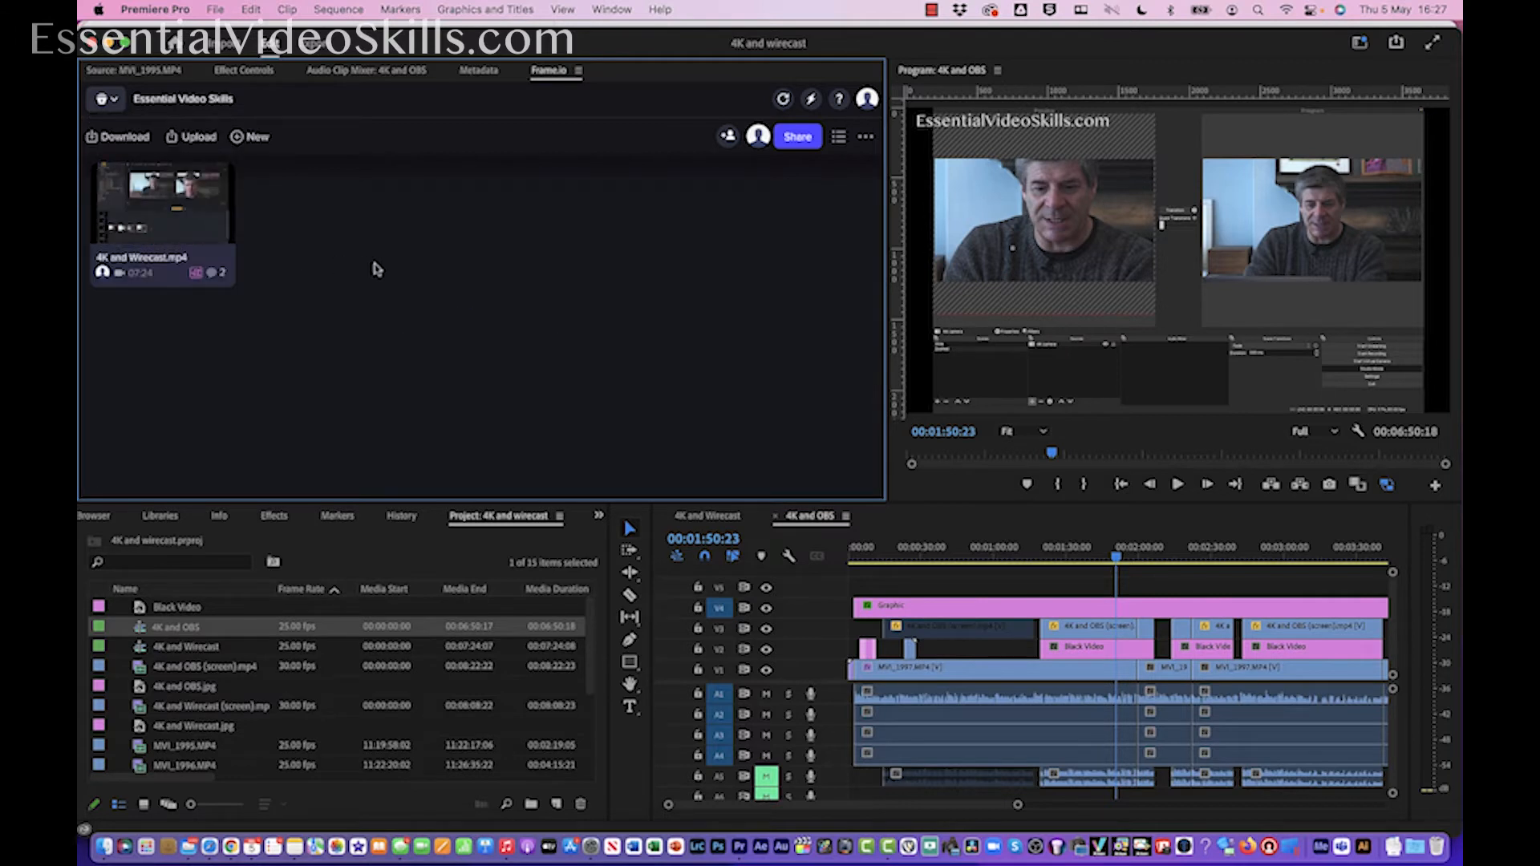
click(185, 141)
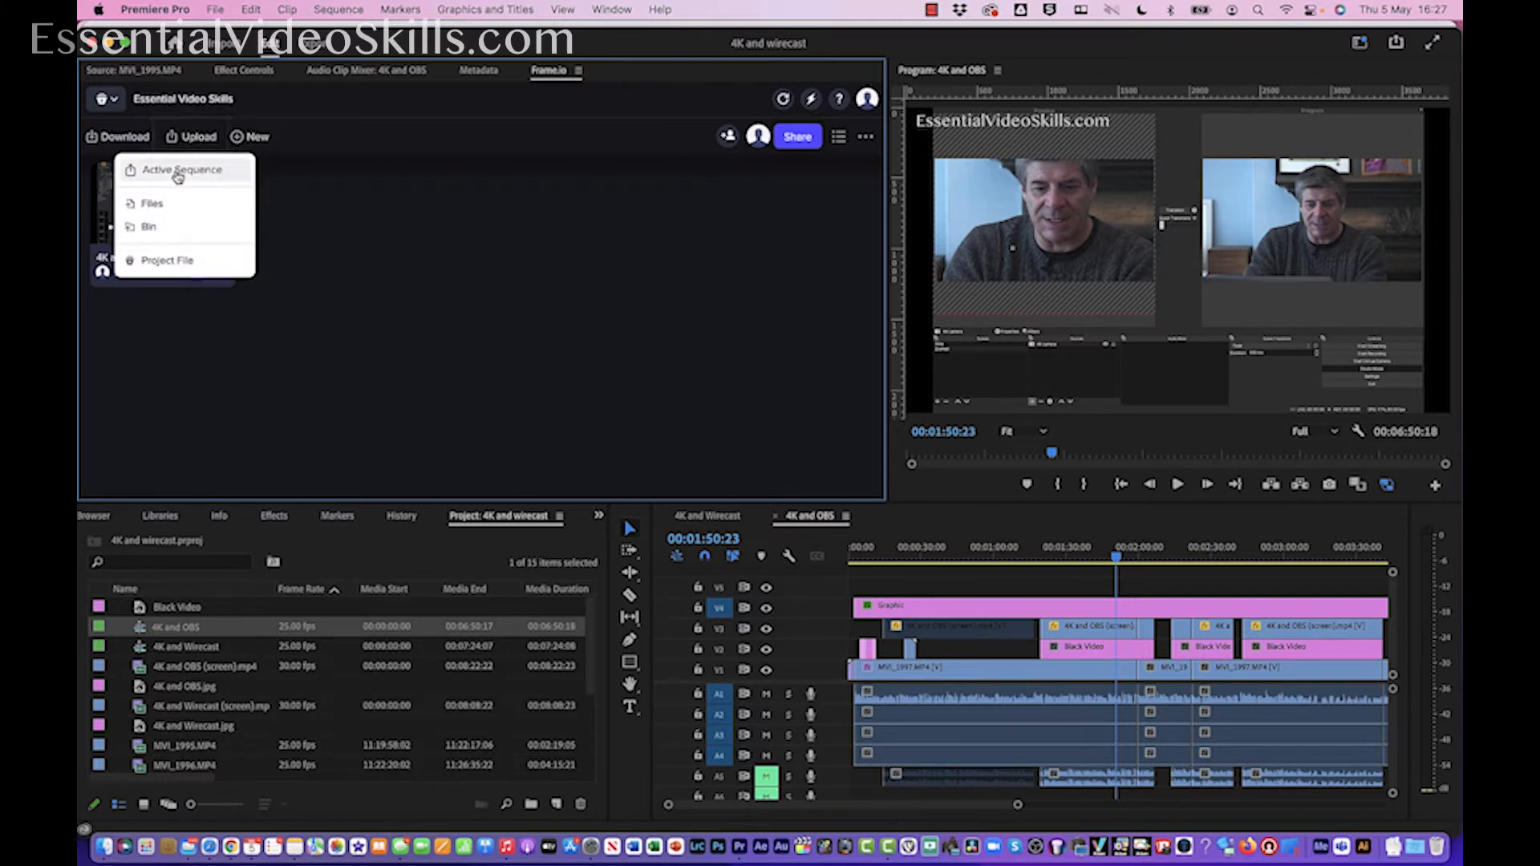
click(178, 172)
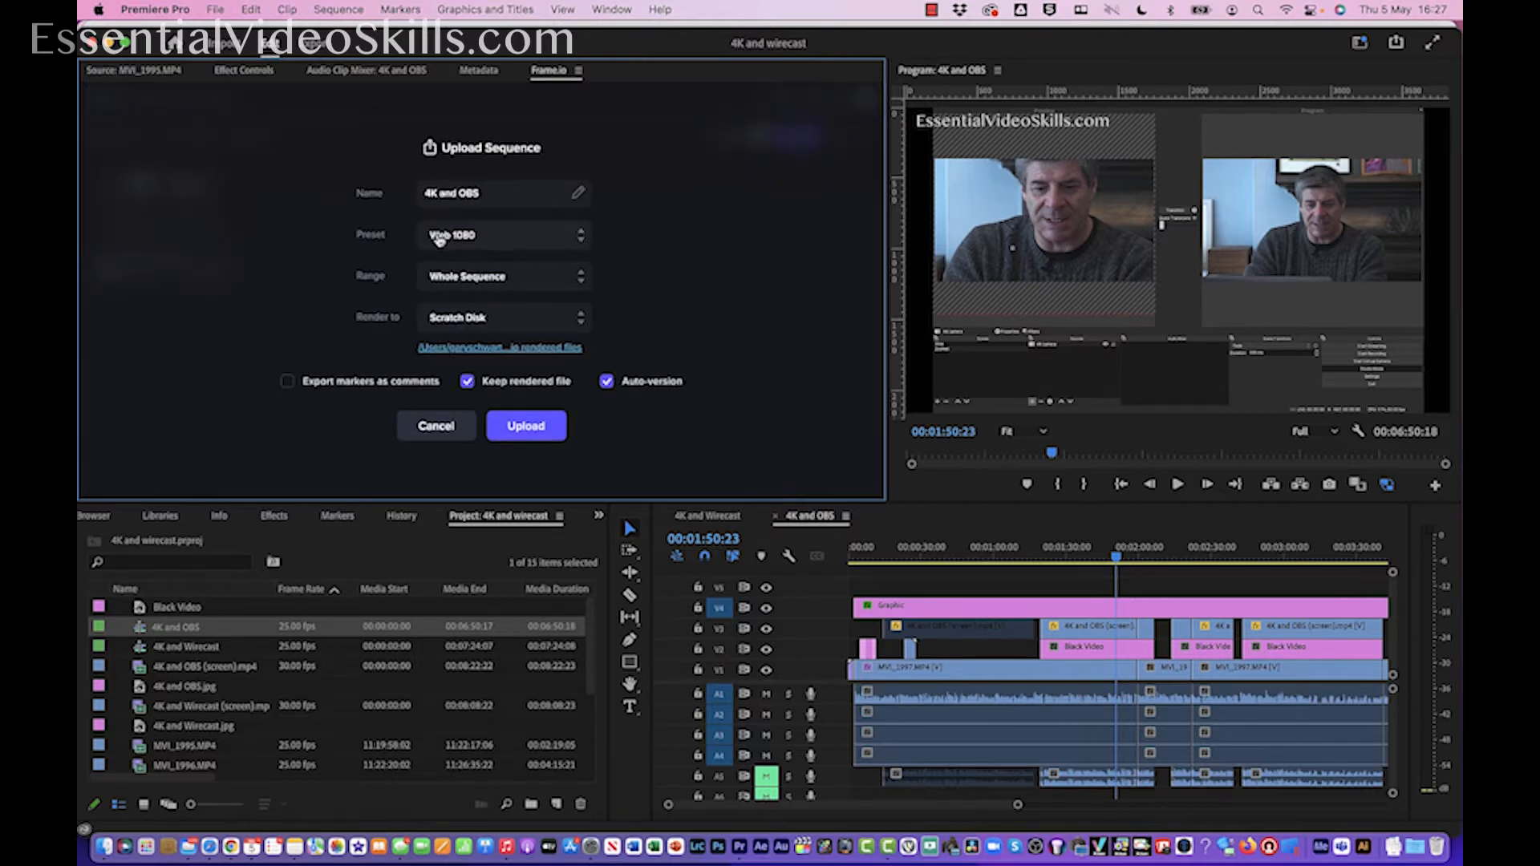
- Review the upload presets and ranges, choosing Web 1080 and Whole Sequence
click(582, 241)
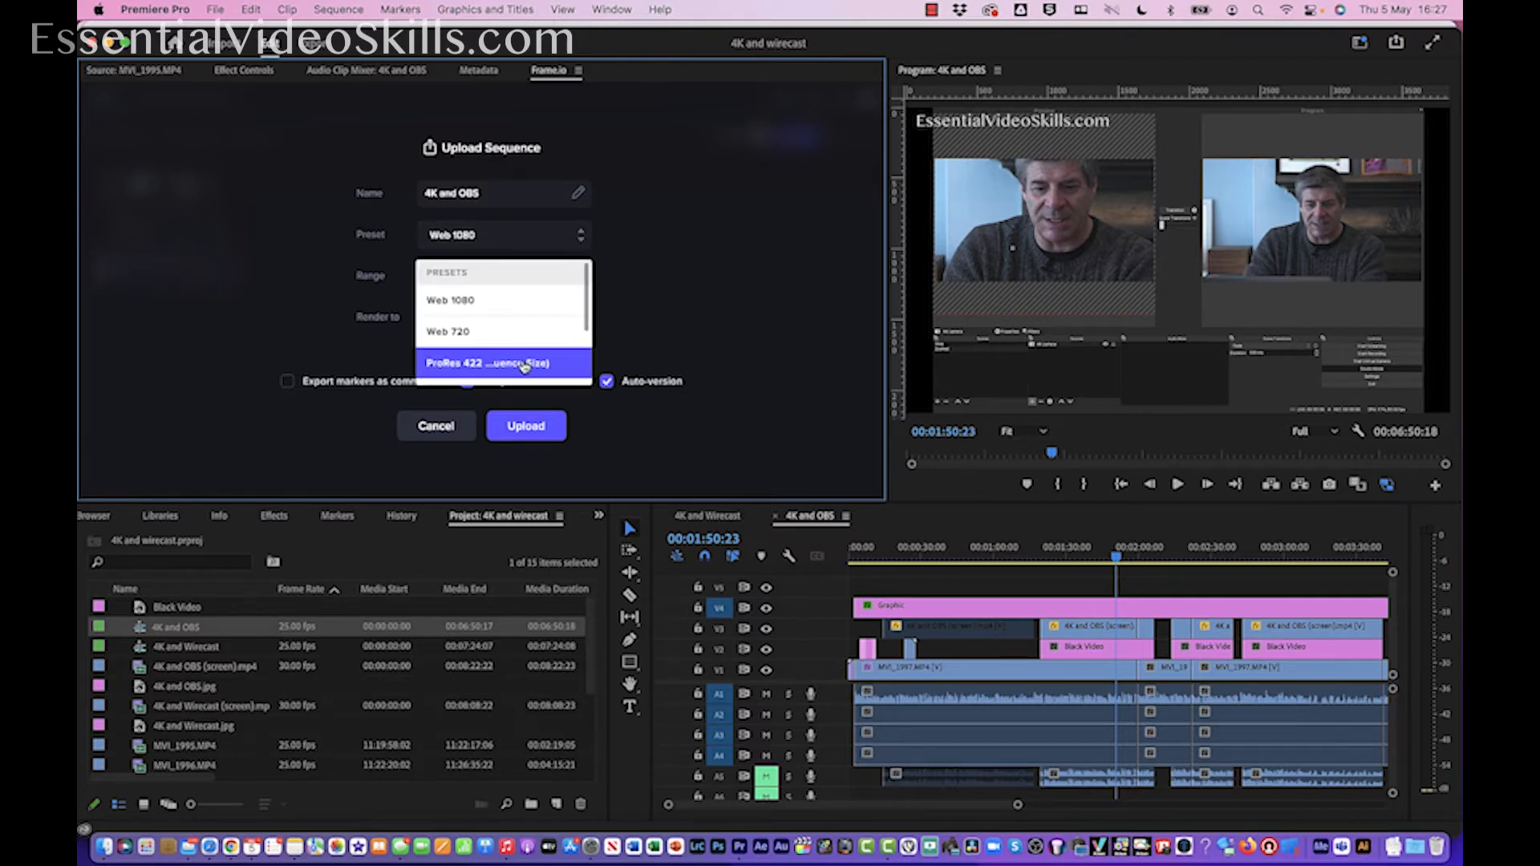
scroll(525, 361, down, 2)
scroll(525, 367, down, 1)
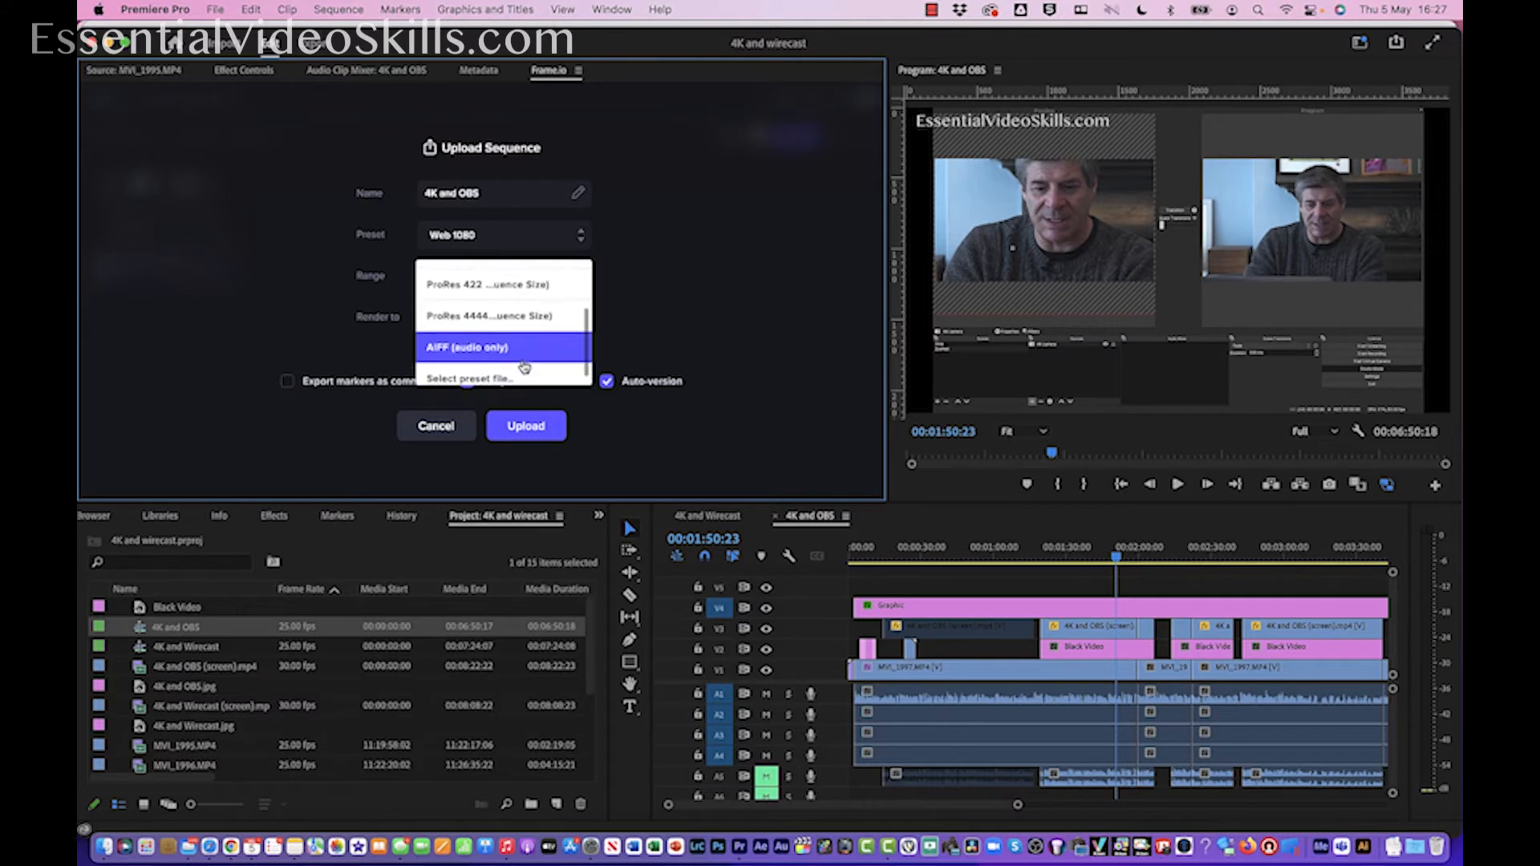
scroll(524, 367, down, 1)
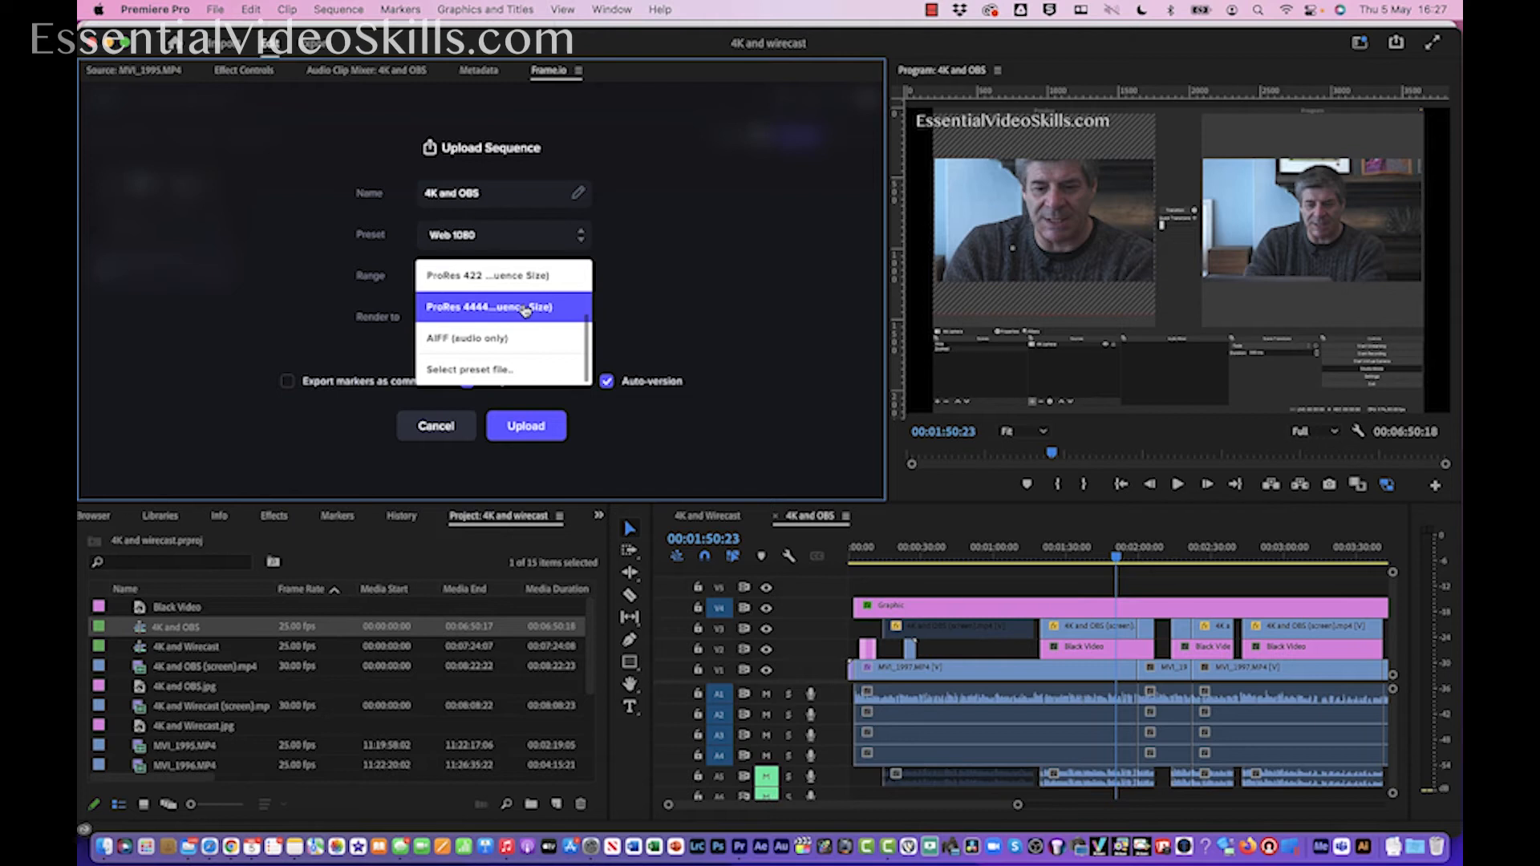
scroll(521, 309, up, 3)
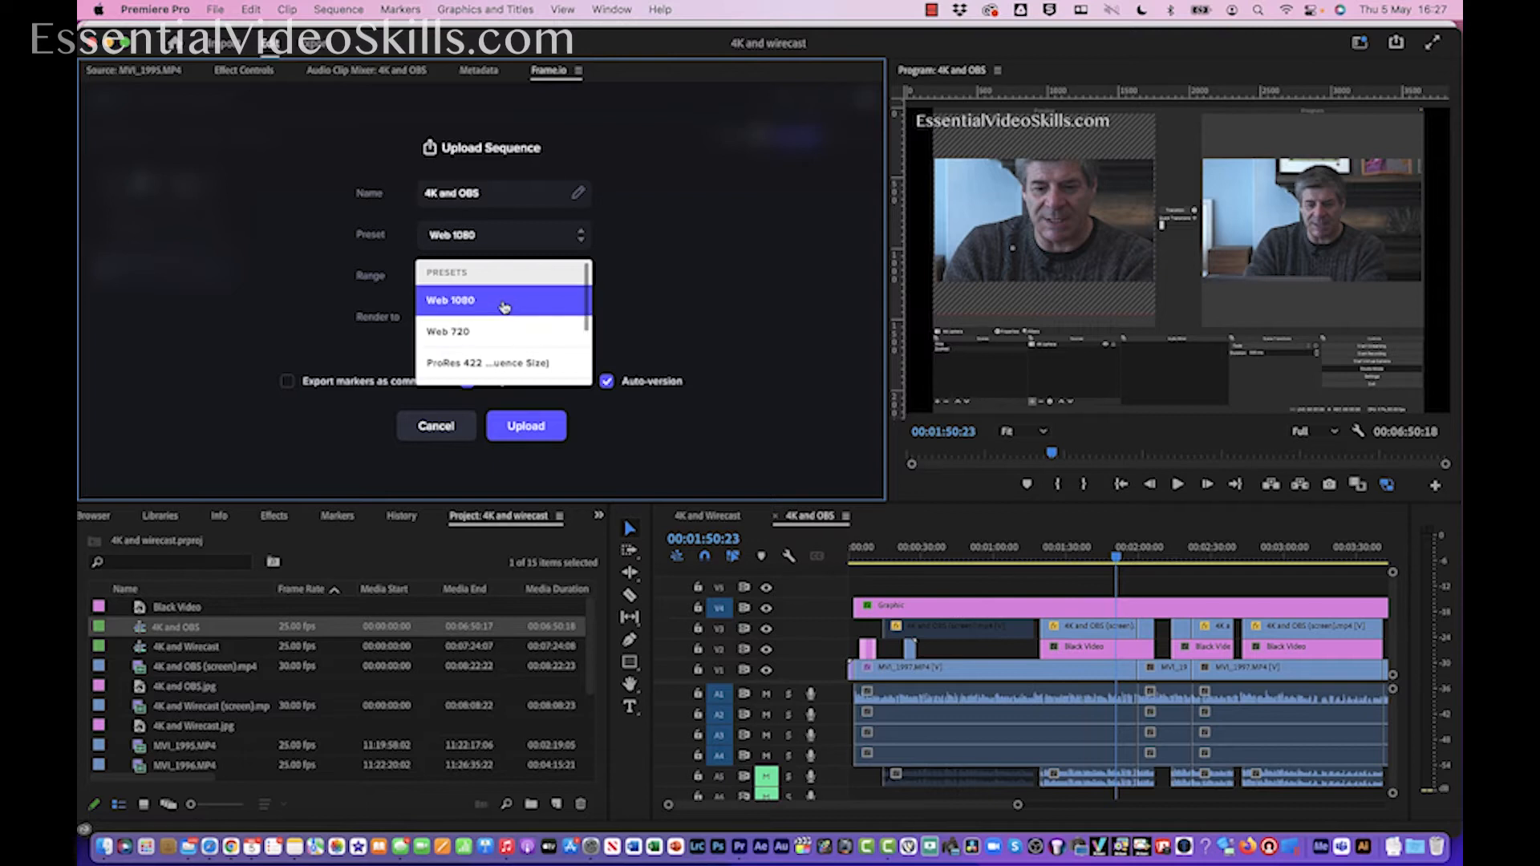
click(504, 306)
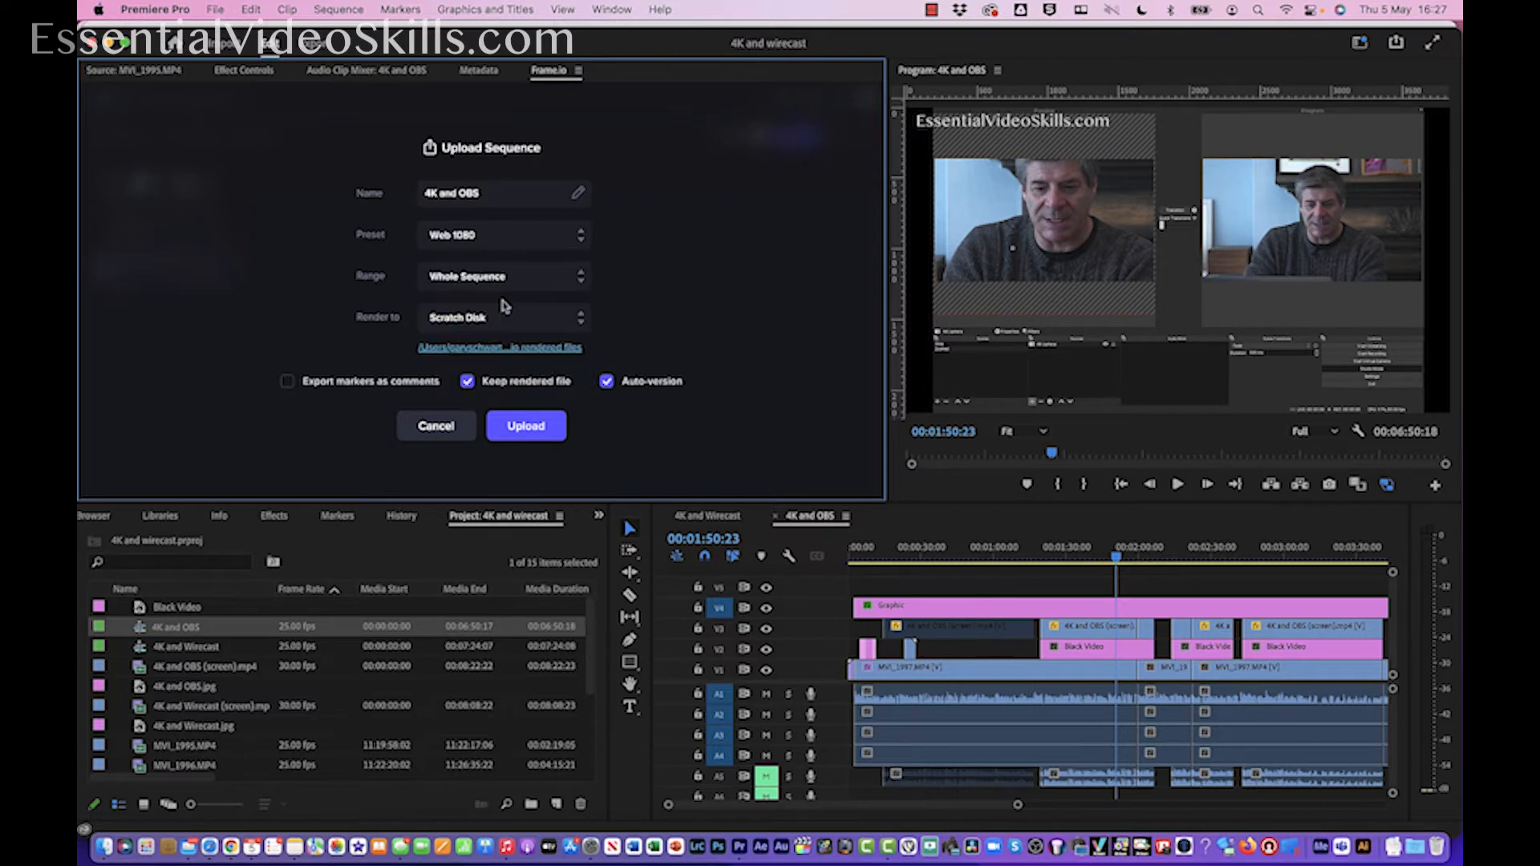
click(581, 278)
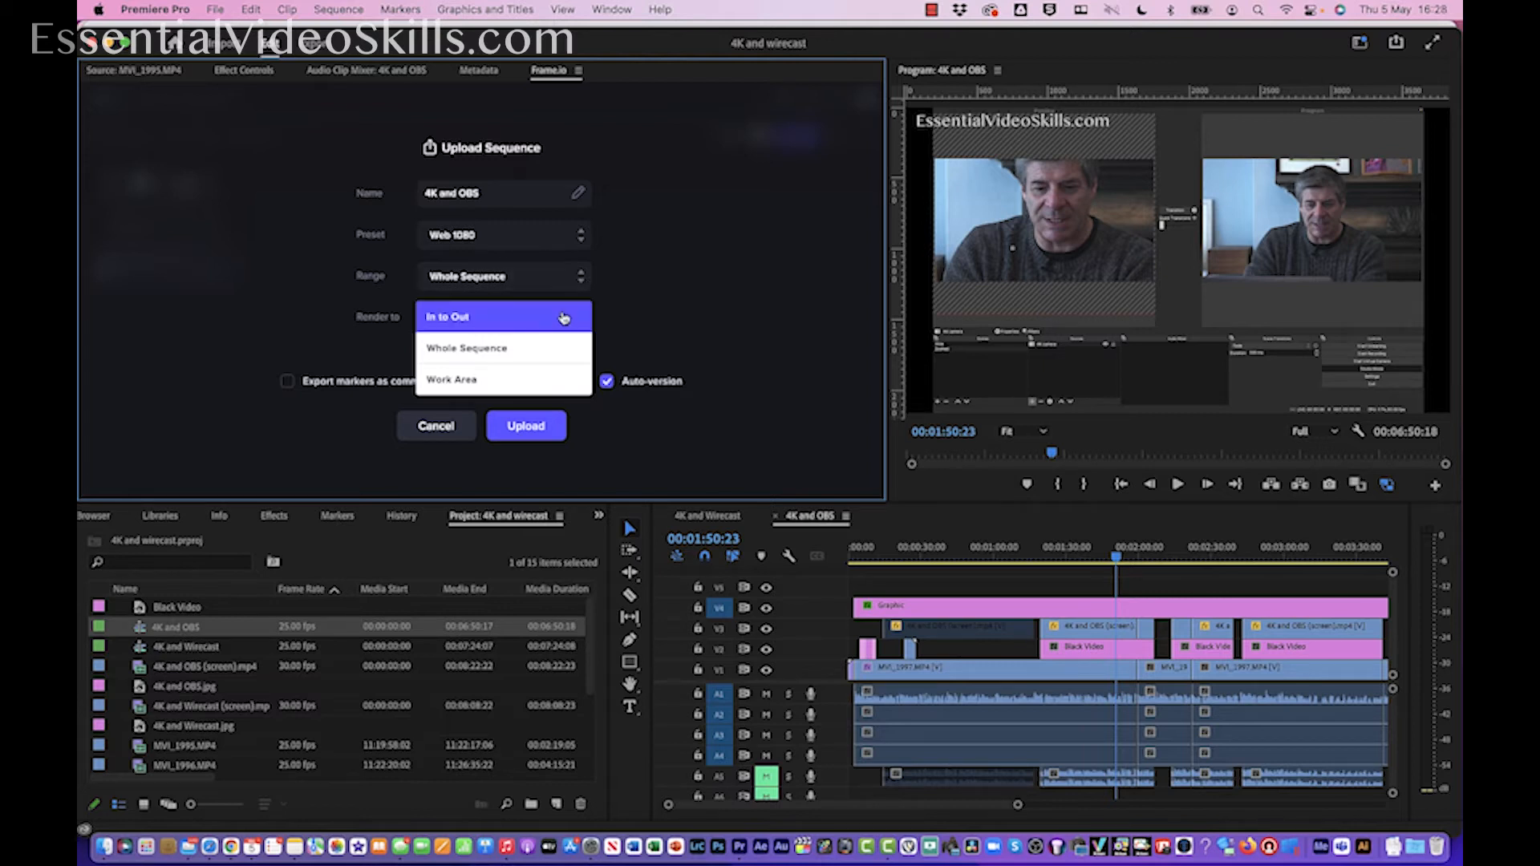
click(569, 361)
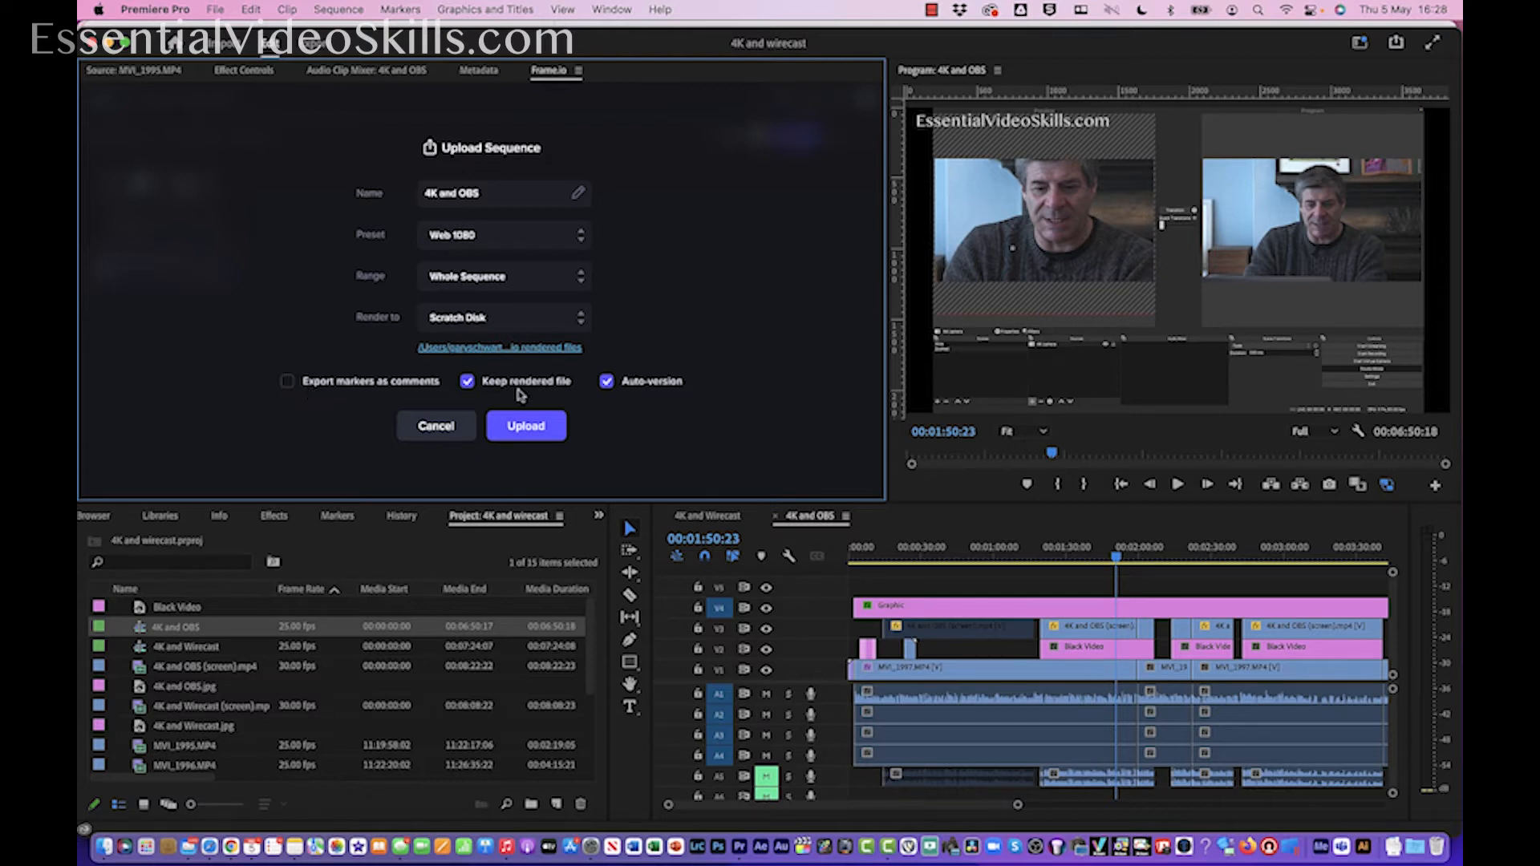
- Turn off Keep rendered file and upload the 4K and OBS sequence
click(467, 382)
click(526, 428)
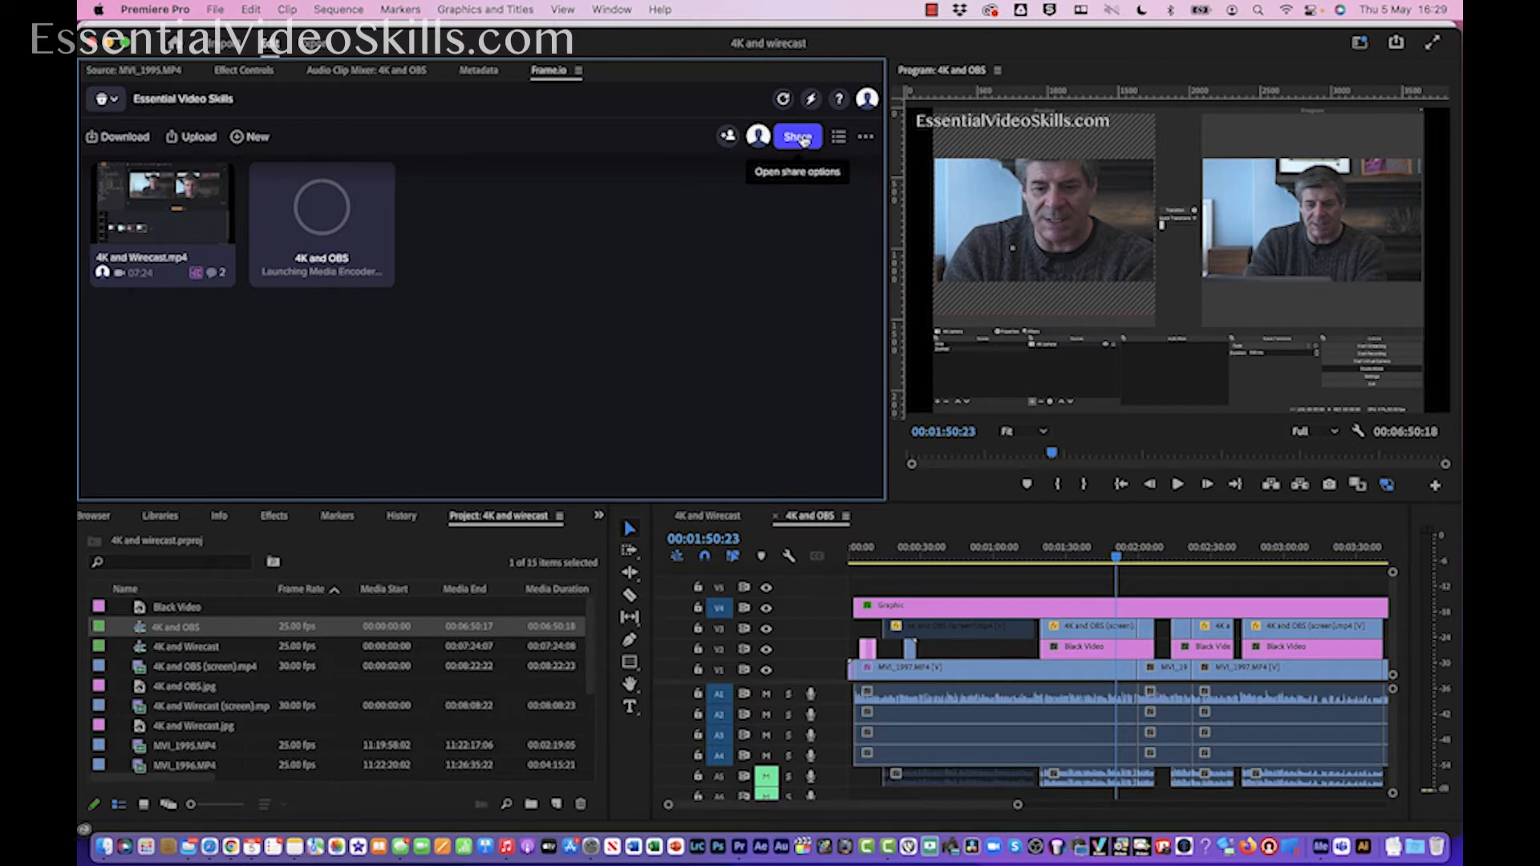
- Create and copy an invite link for the Essential Video Skills project, remove the link again and close the project members list
click(729, 141)
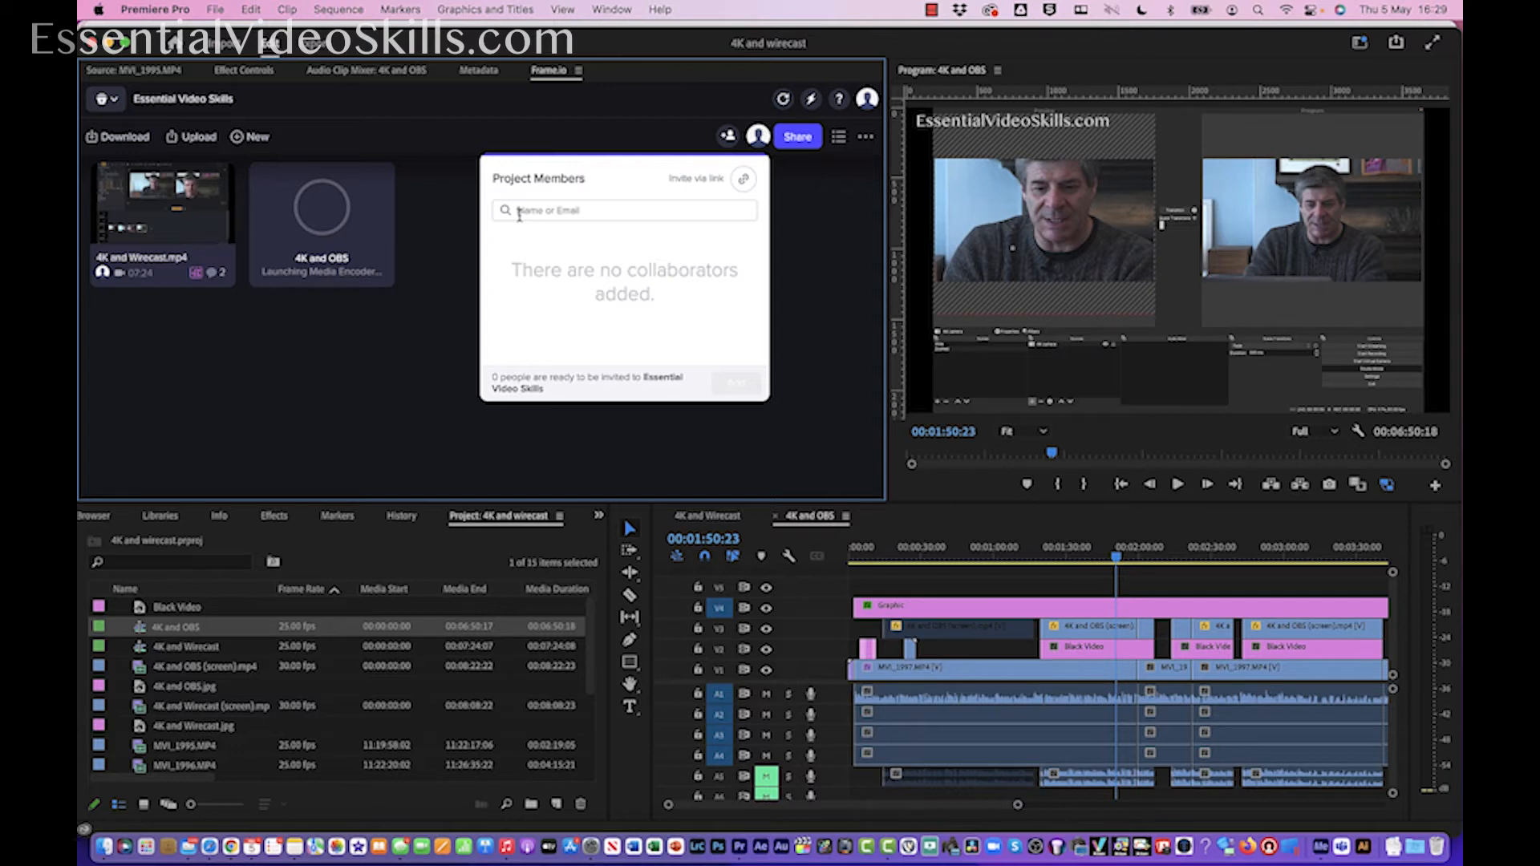
click(743, 181)
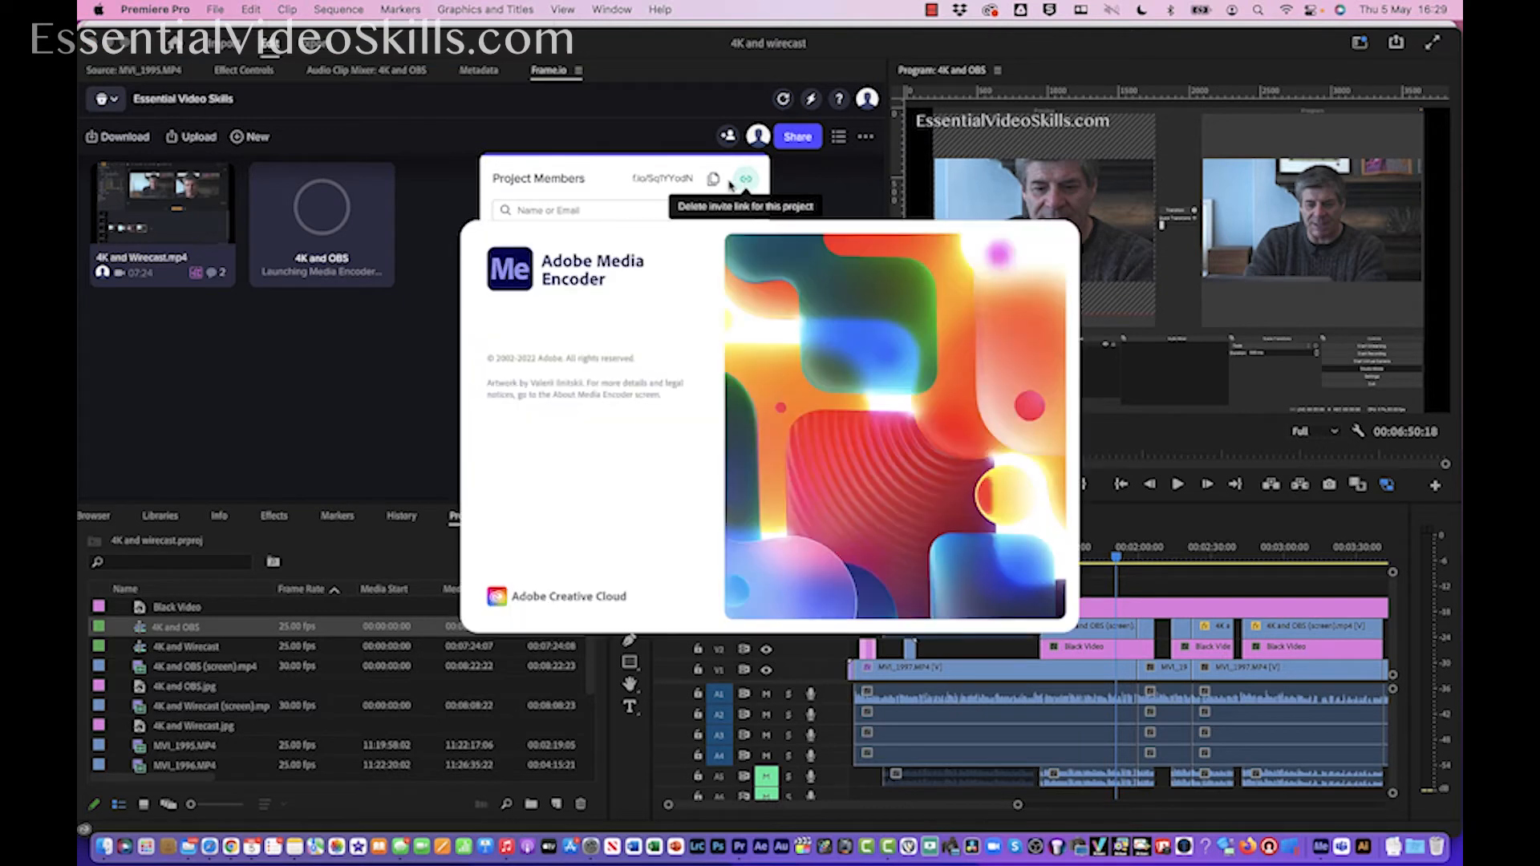
click(714, 180)
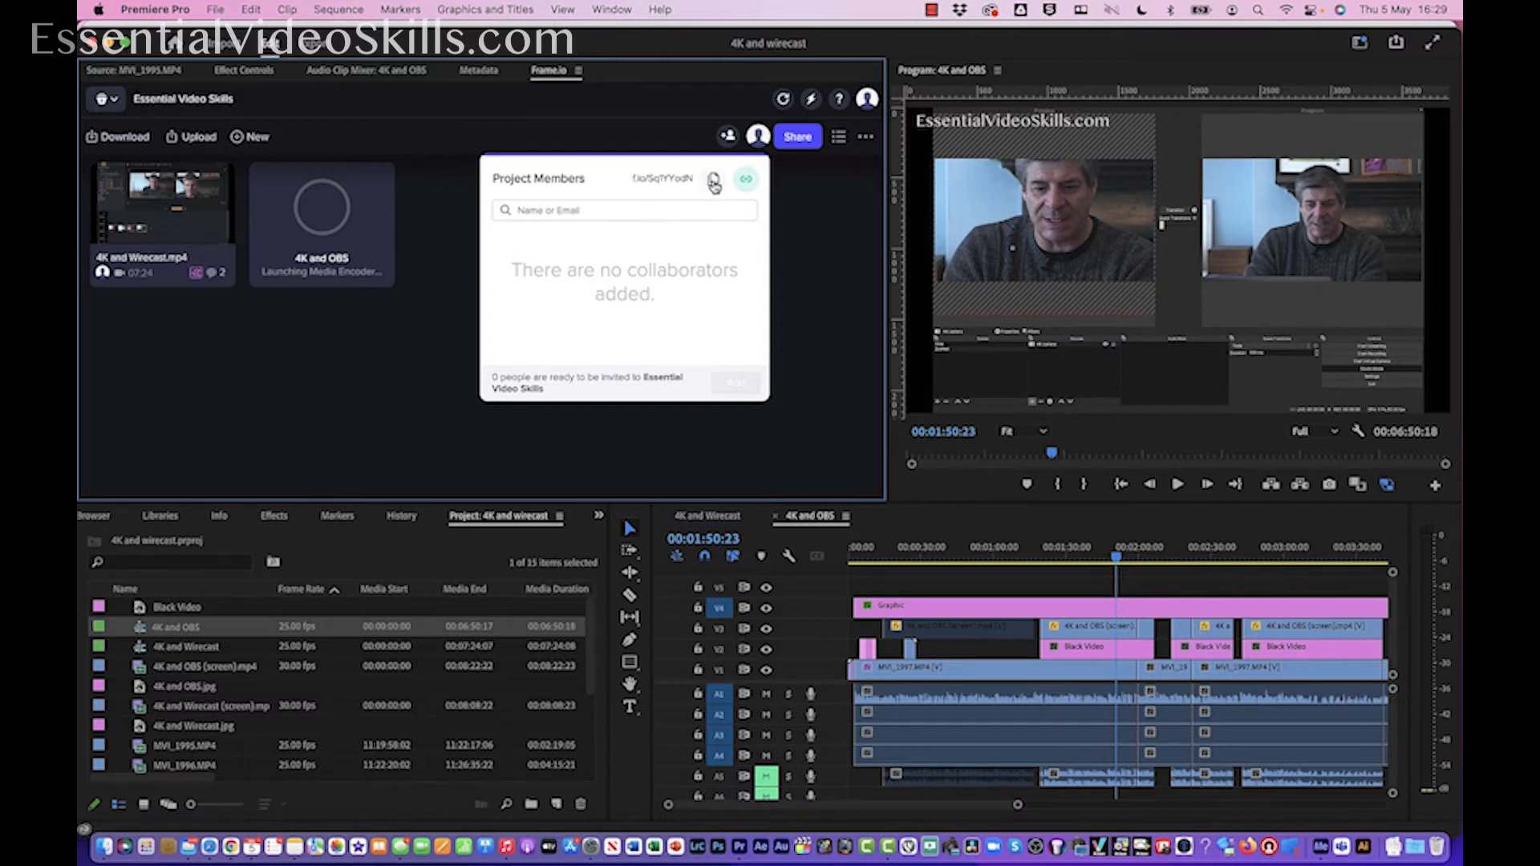
click(746, 183)
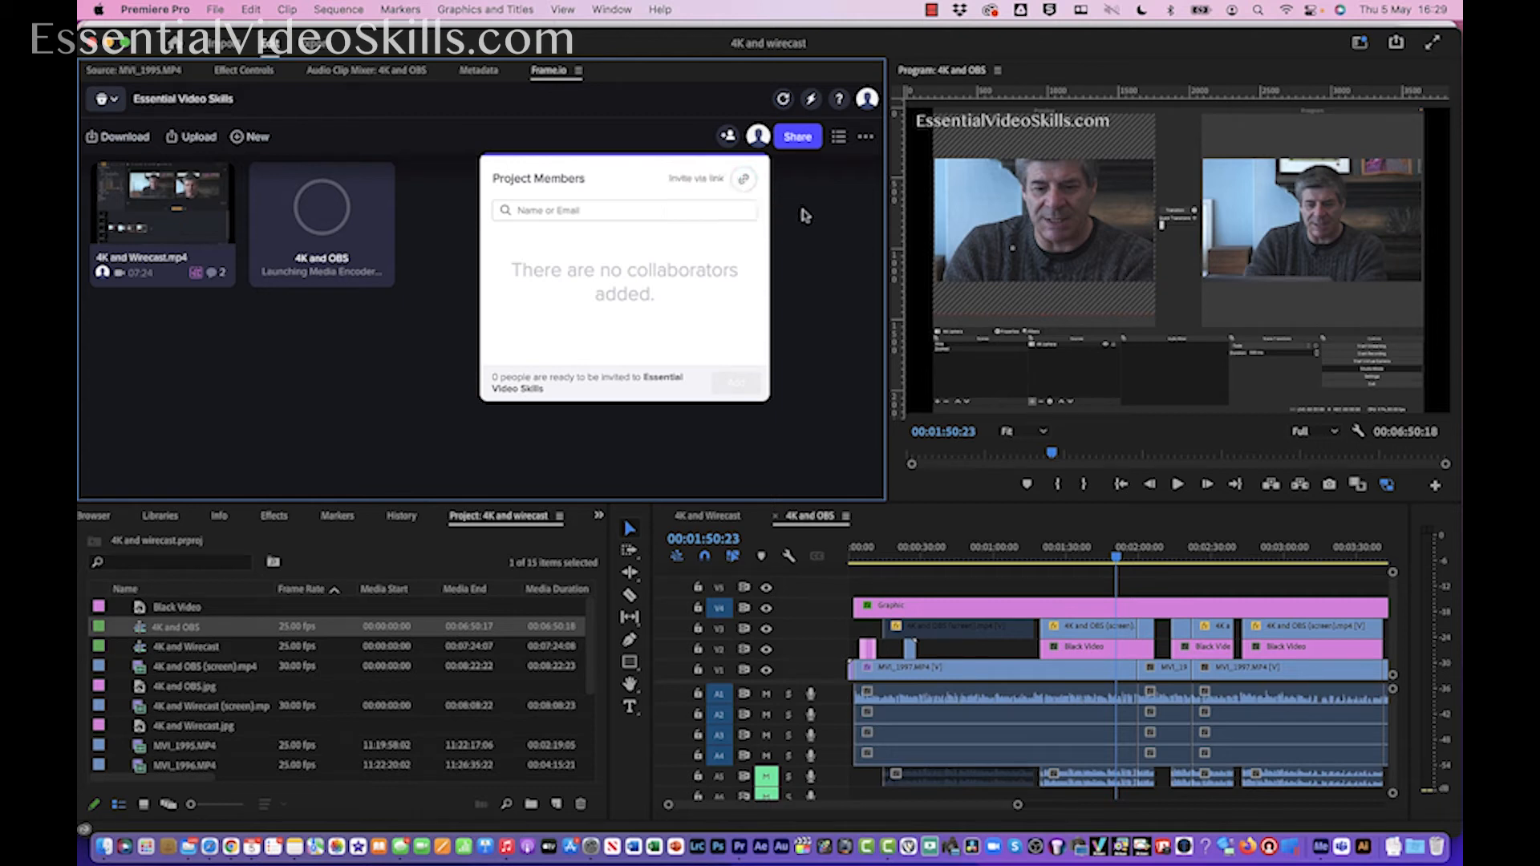
click(802, 209)
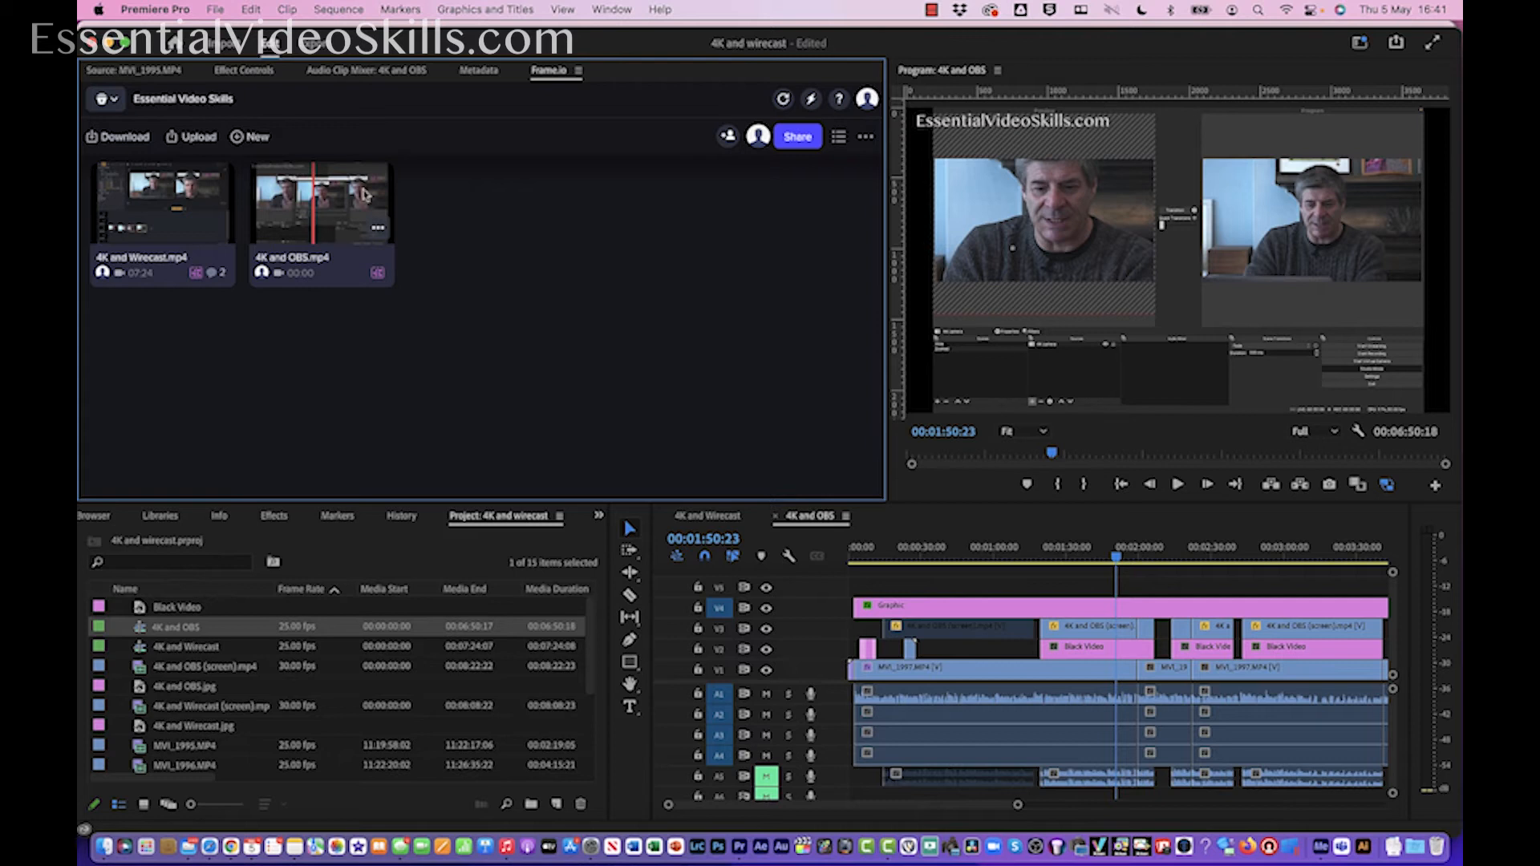
click(729, 138)
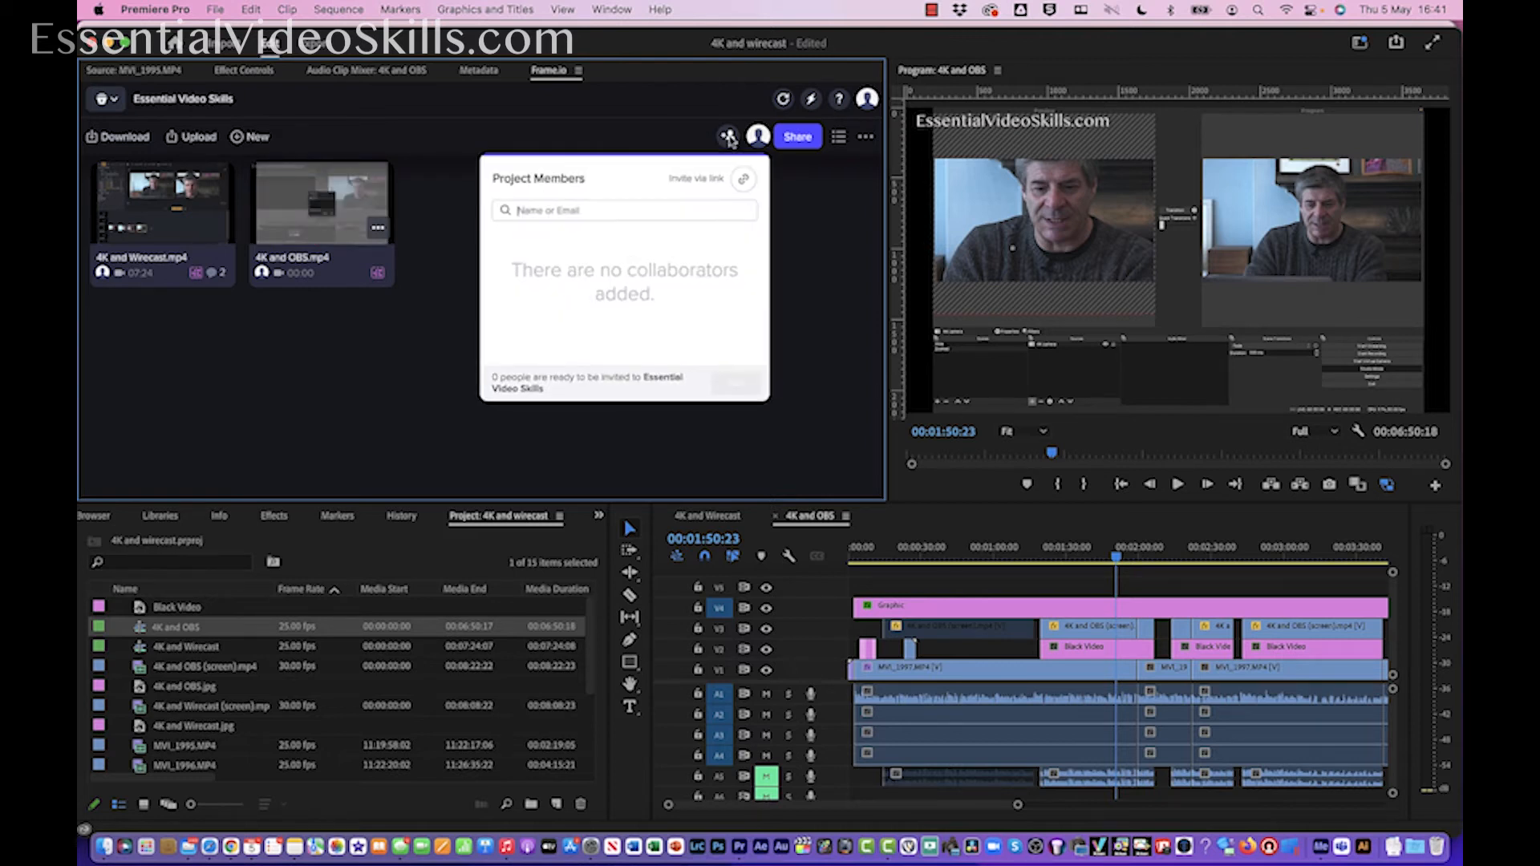
click(430, 372)
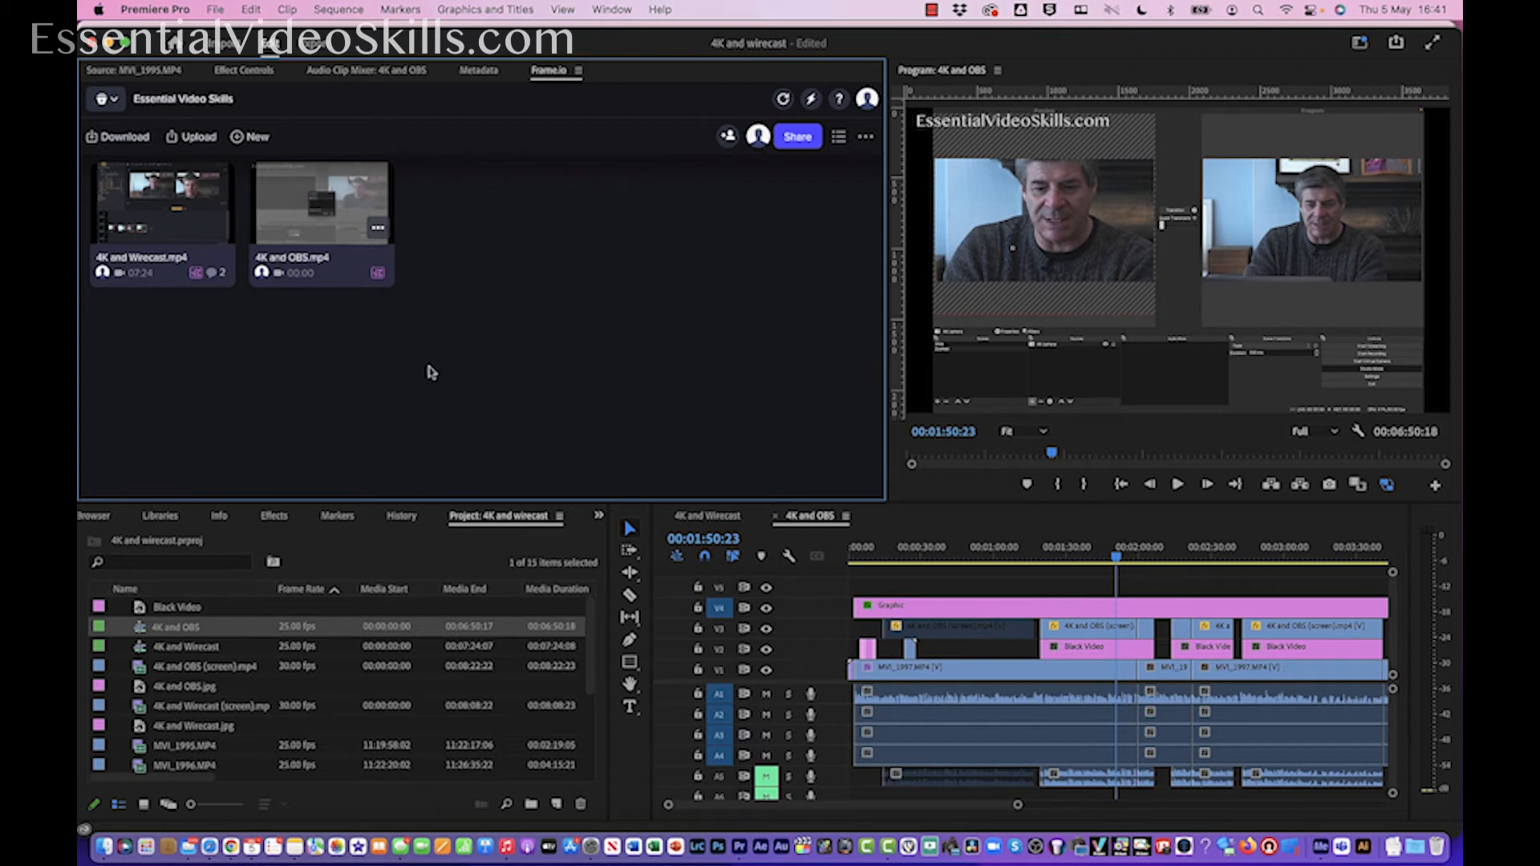
- Share 4K and OBS.mp4 for review and copy its review link
click(378, 232)
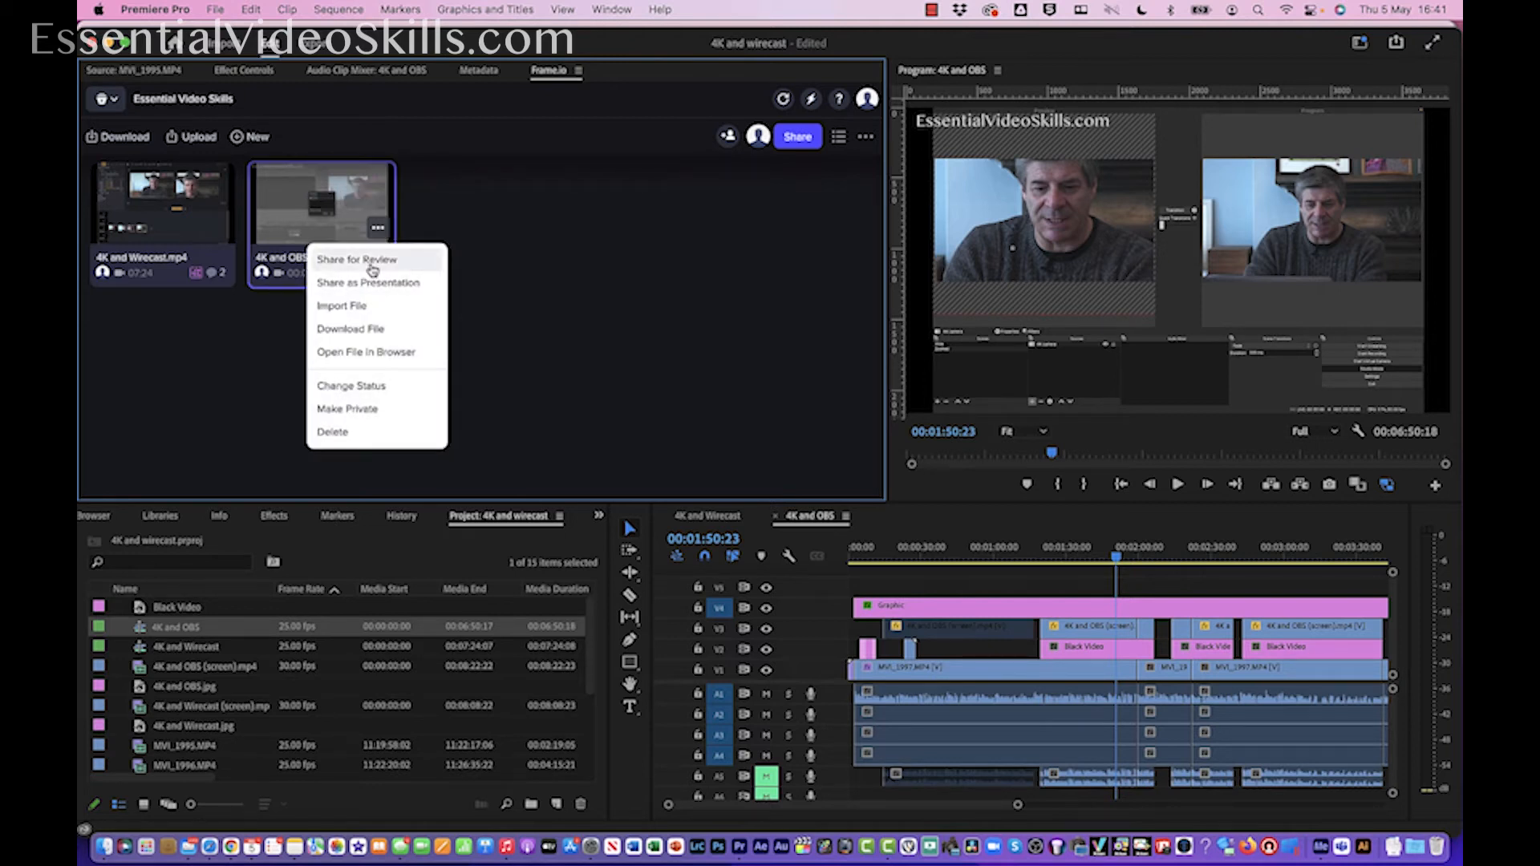
click(371, 264)
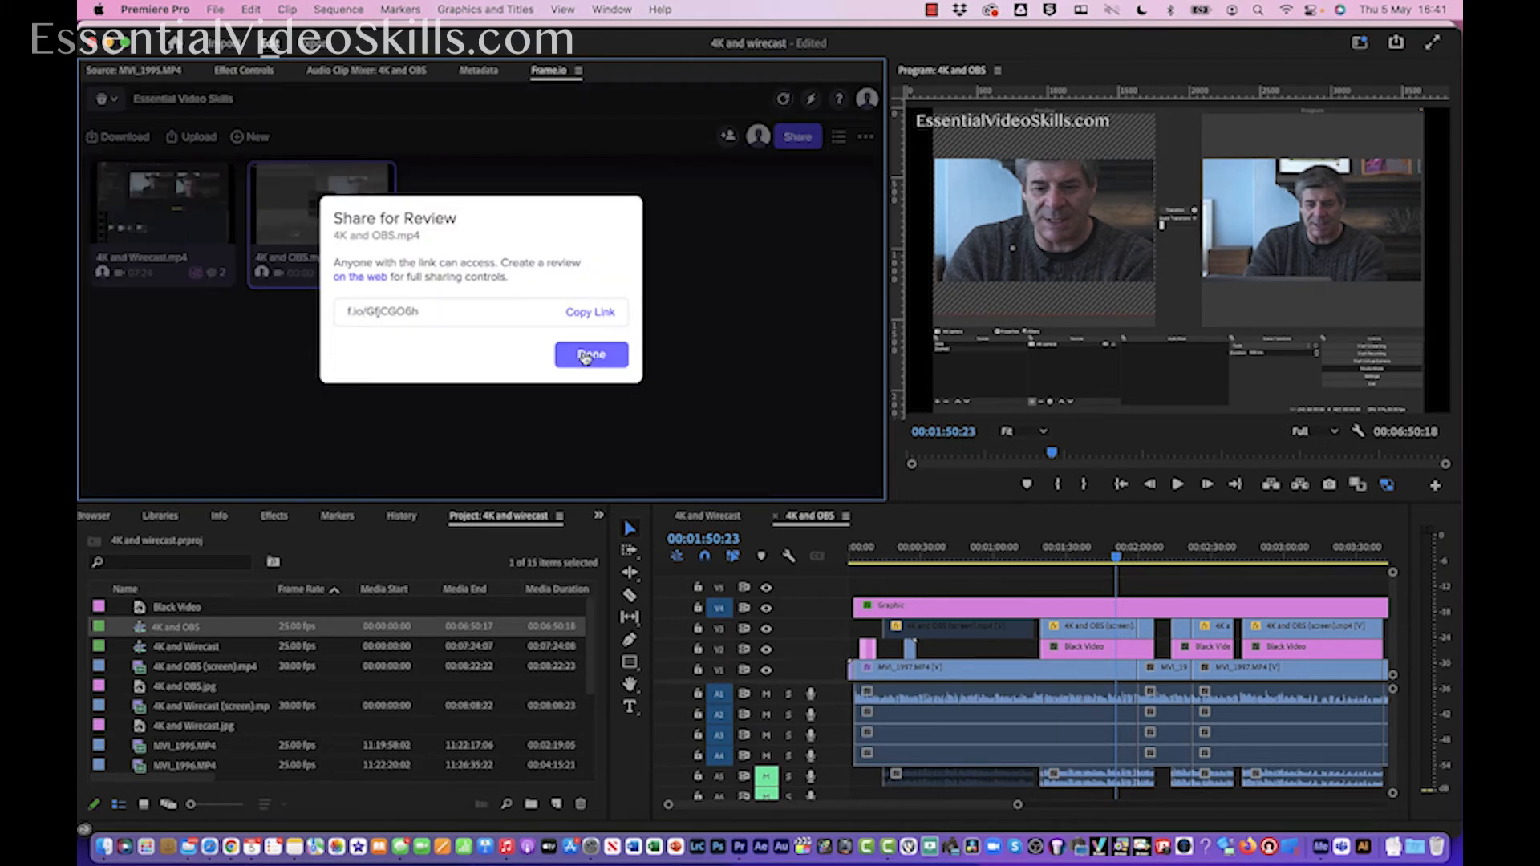
click(587, 358)
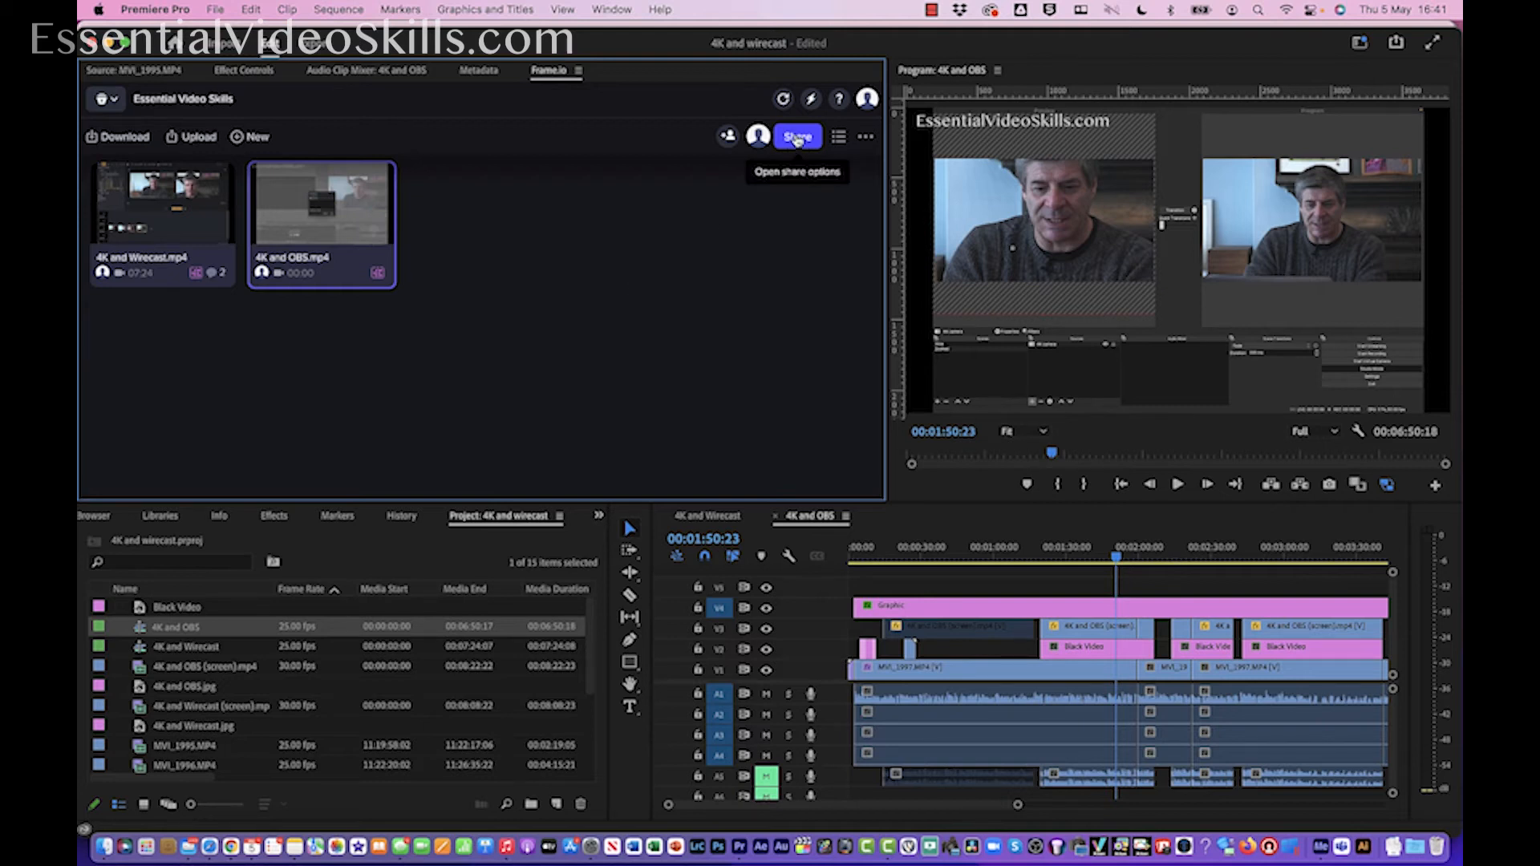
click(796, 139)
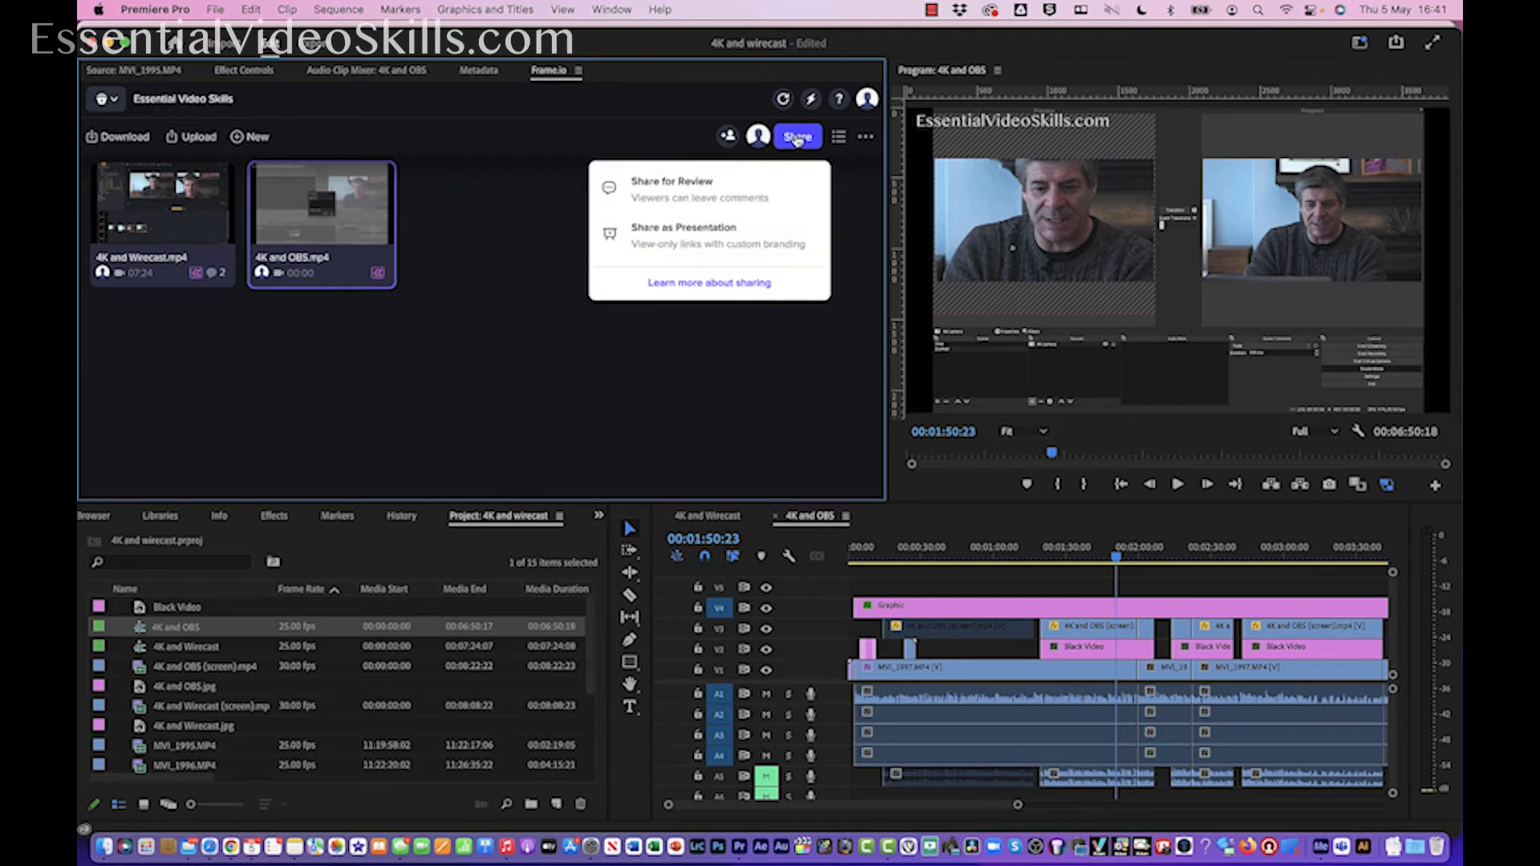
click(716, 199)
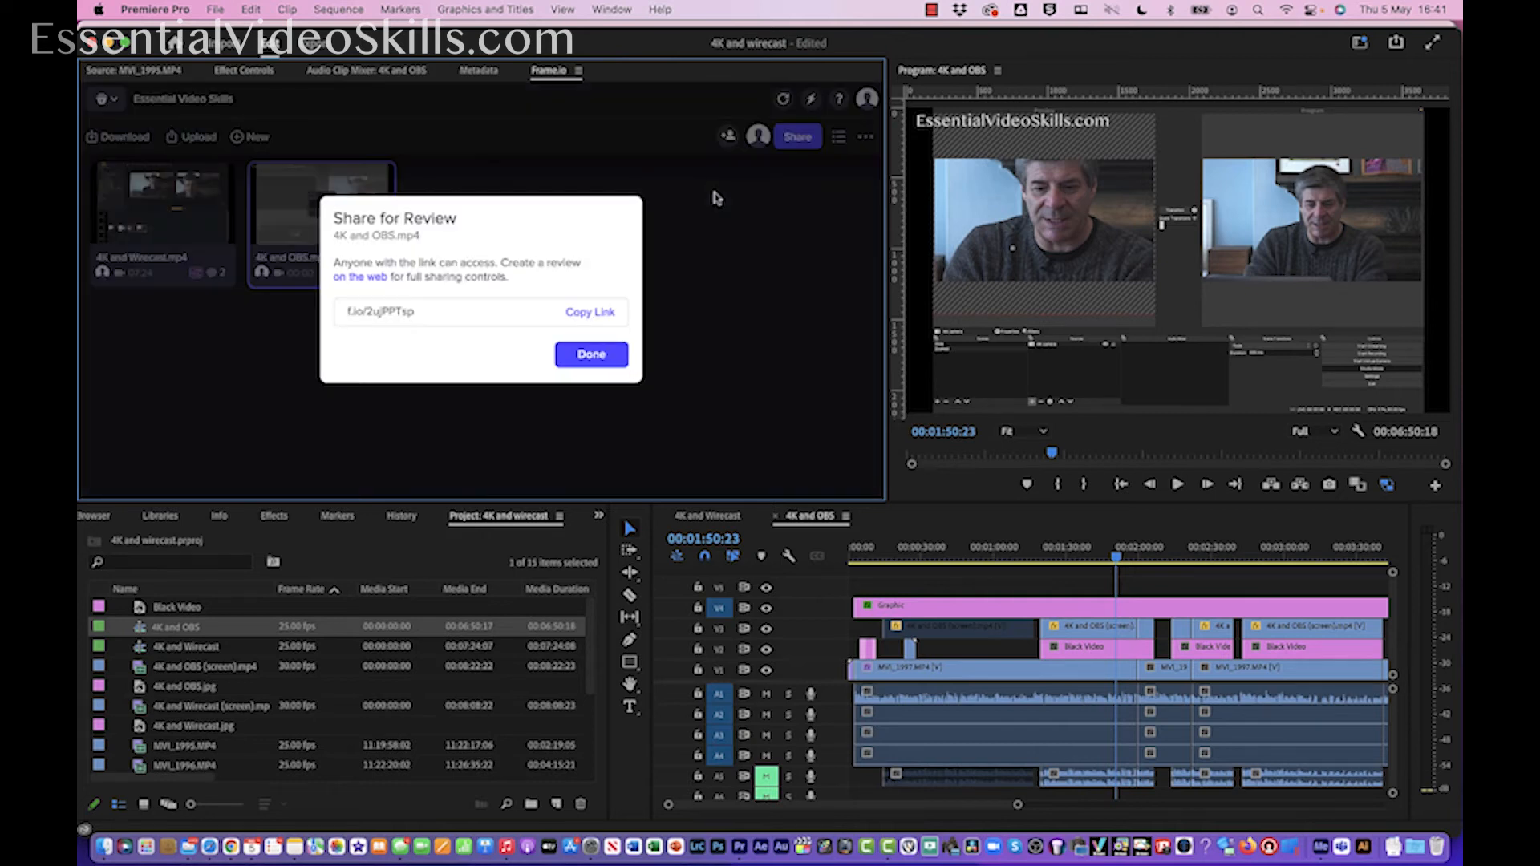
click(596, 323)
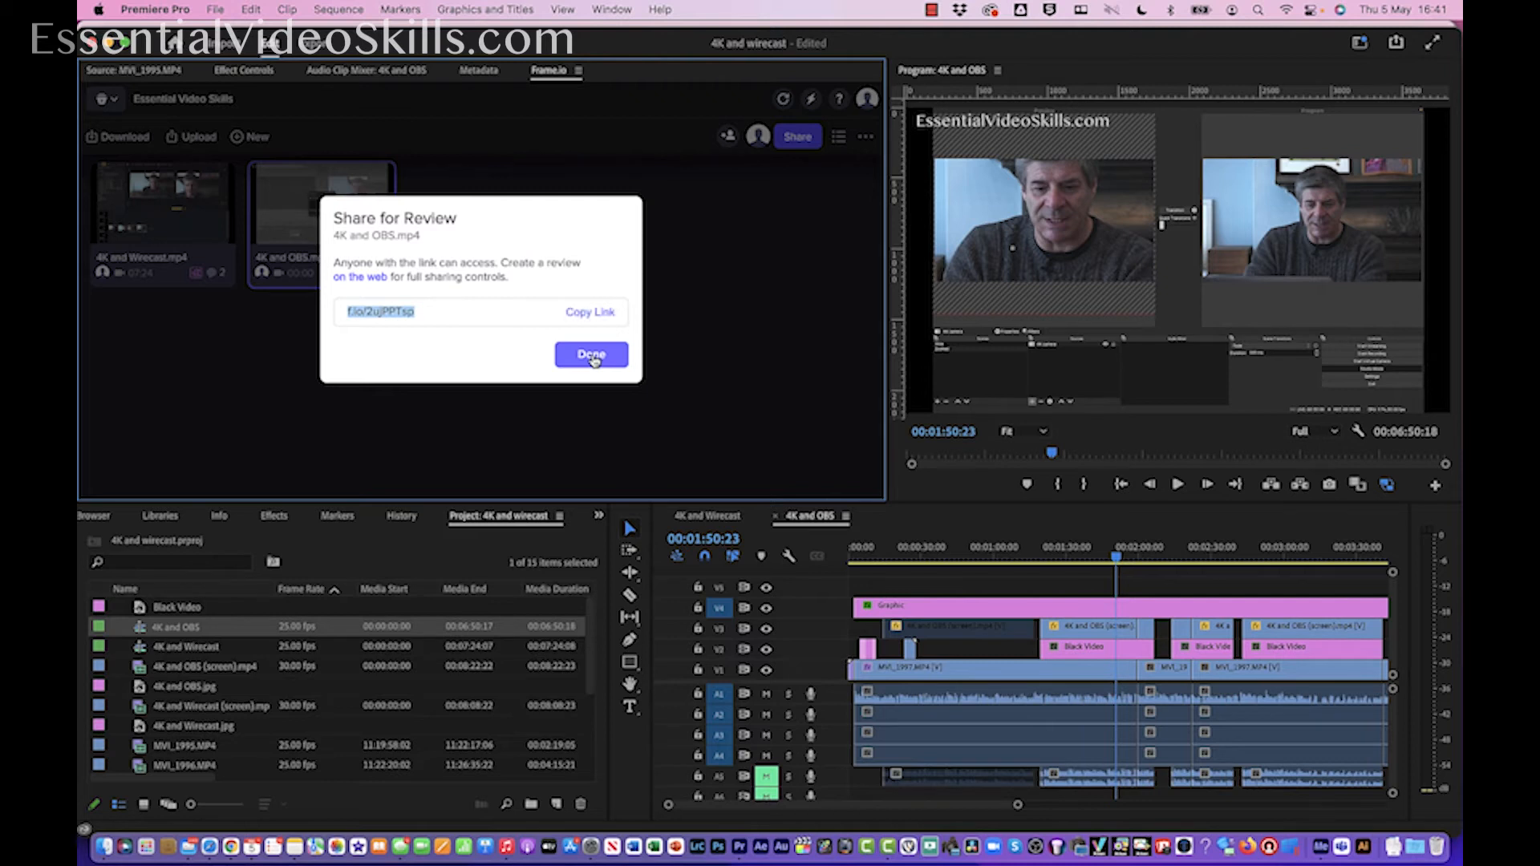
click(593, 358)
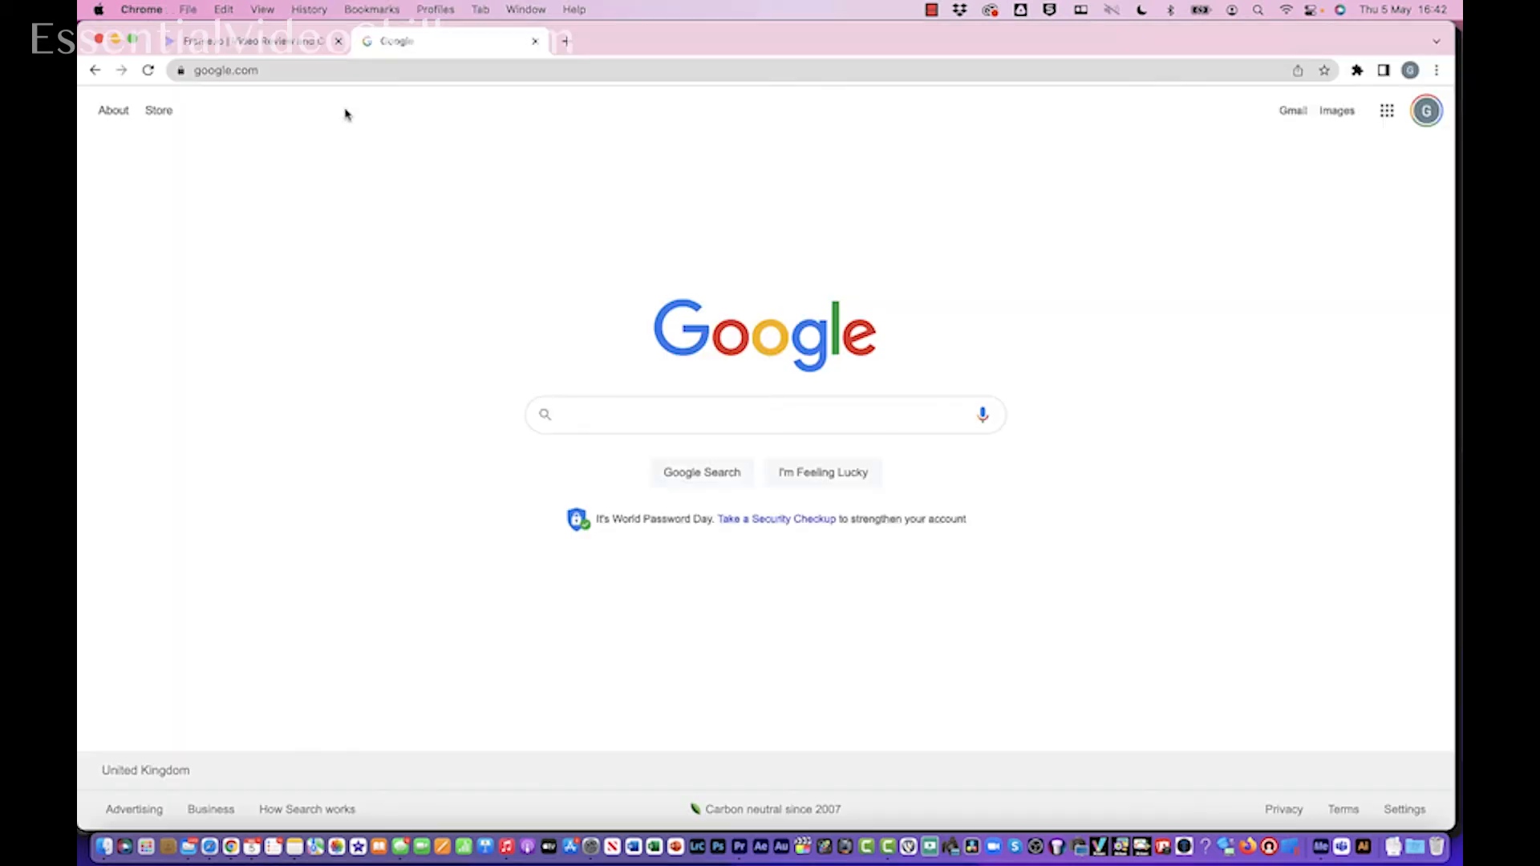
- Switch to Chrome and open the copied review link
click(300, 71)
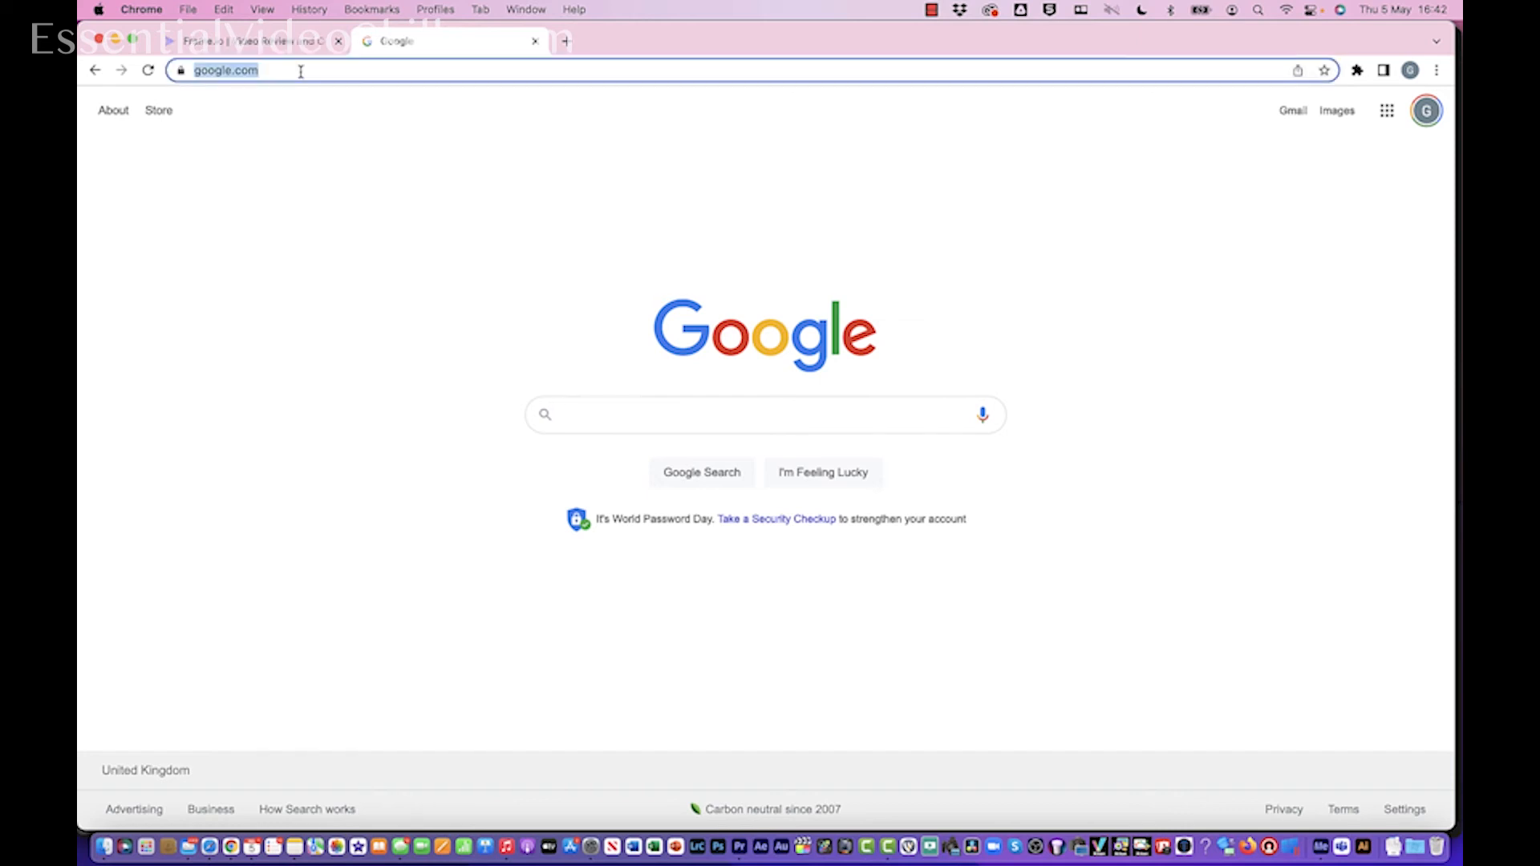
key(super+v)
key(Return)
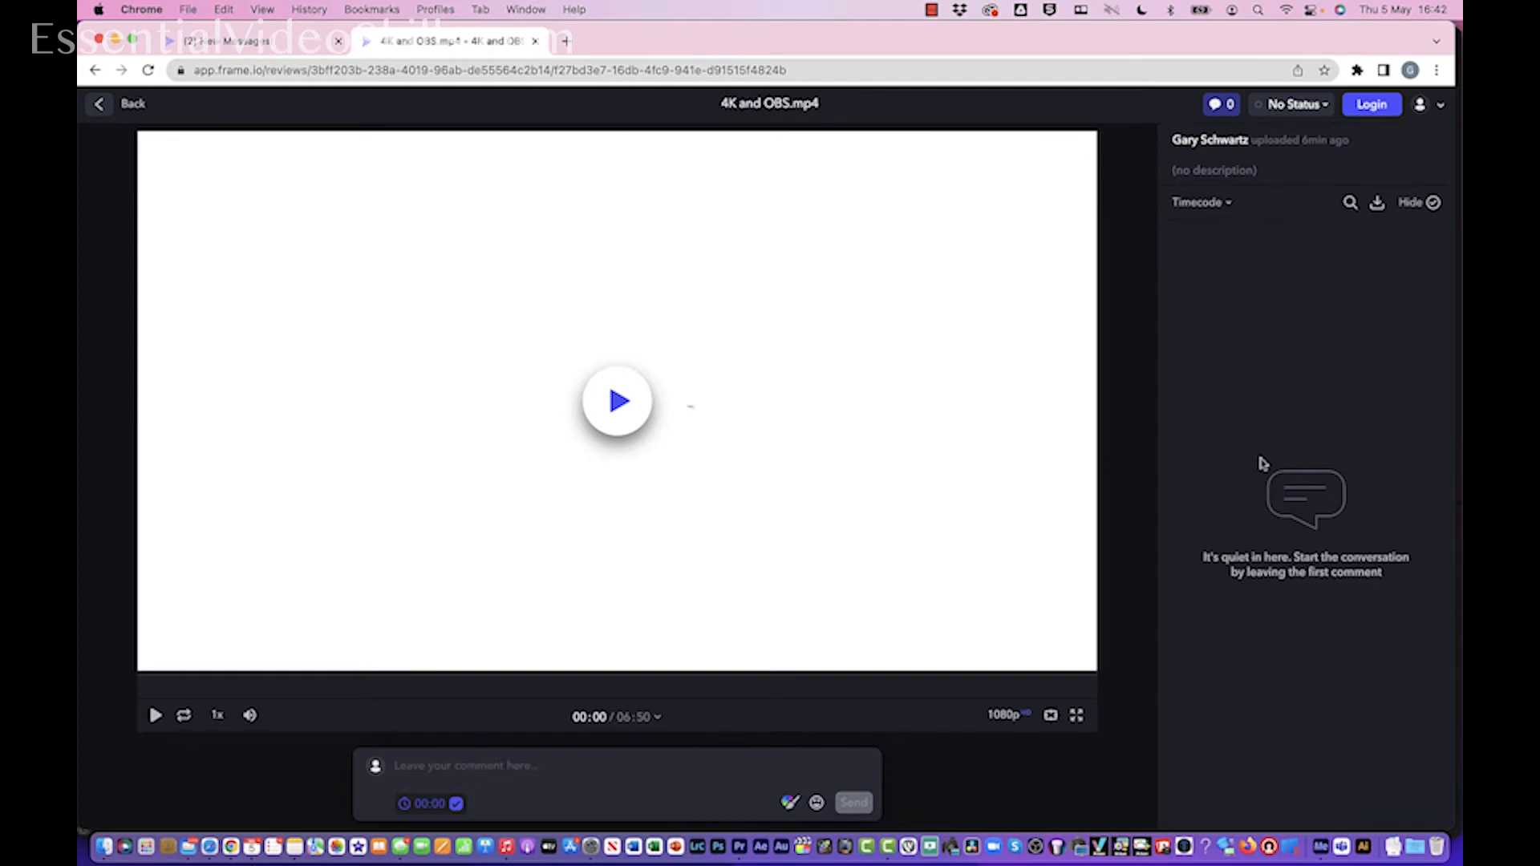
- Play the review video, pause it at 00:06 and send the comment "Nice caption"
click(617, 409)
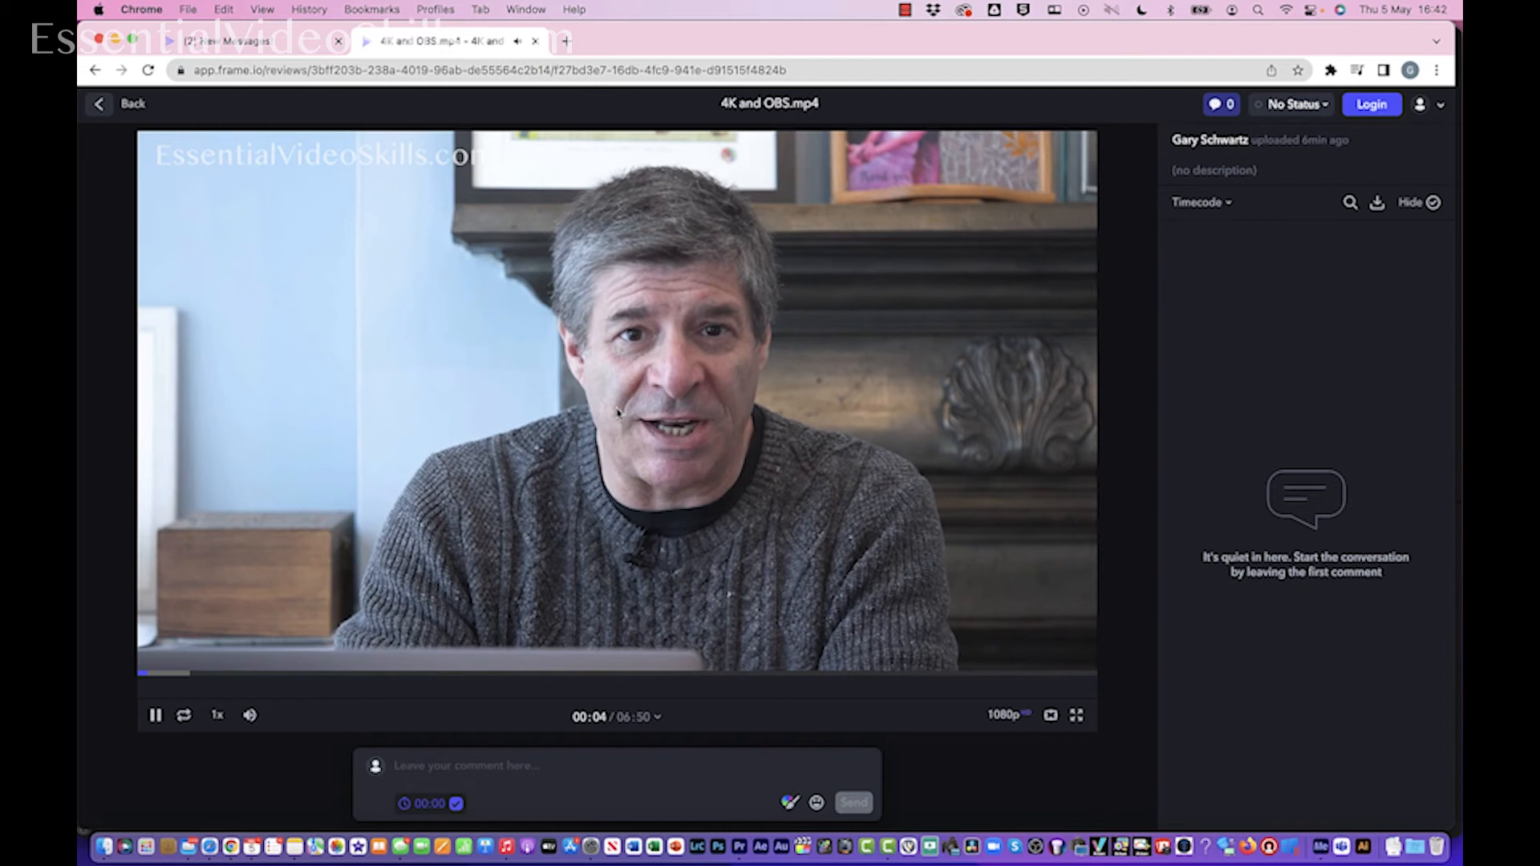
click(155, 714)
click(424, 762)
text(Nice captoop)
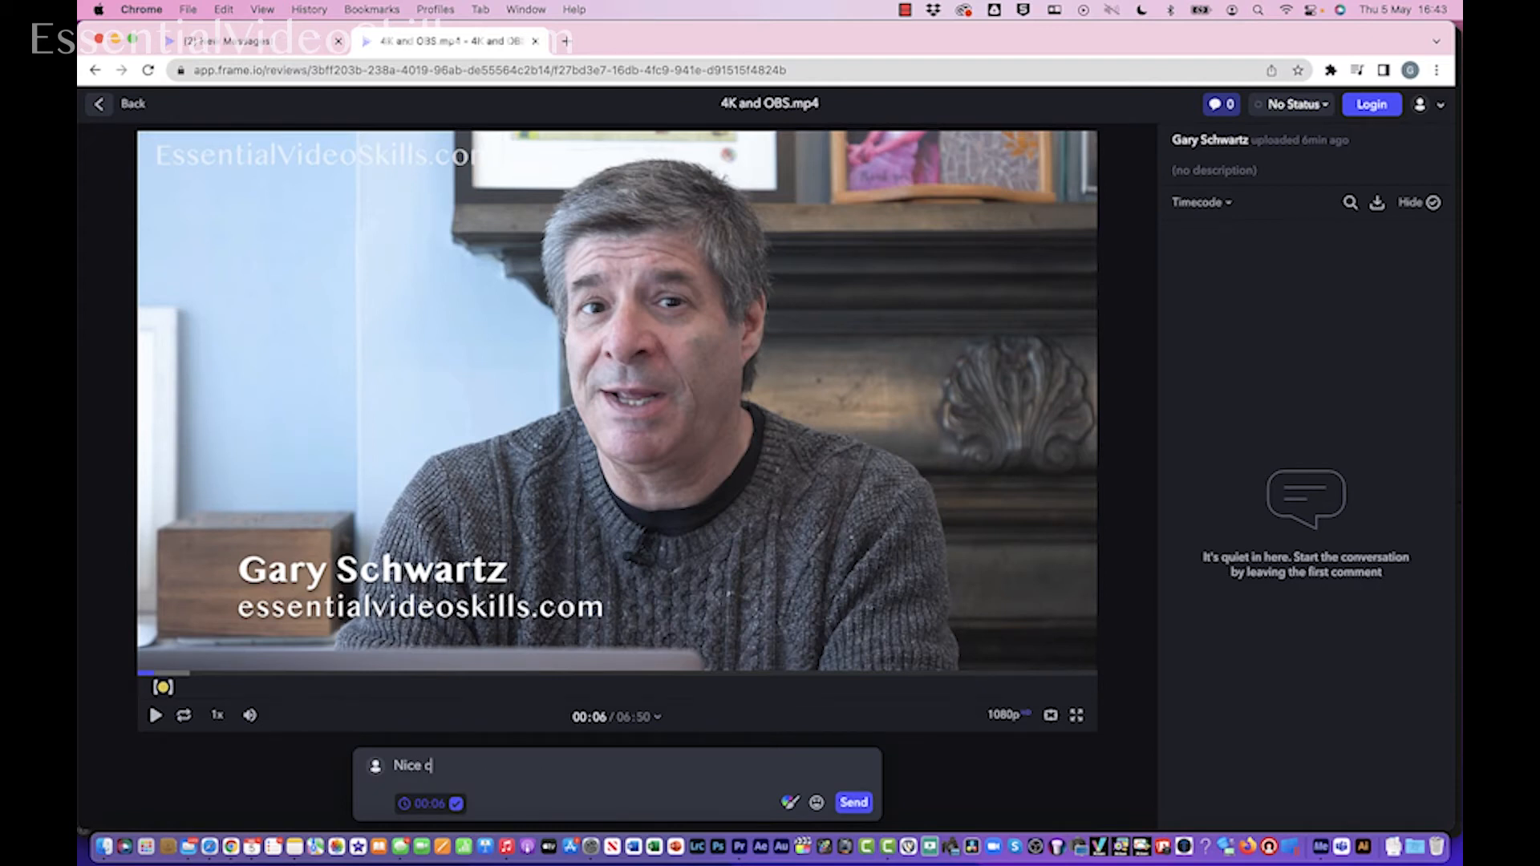
key(BackSpace)
key(BackSpace)
key(BackSpace)
text(ion)
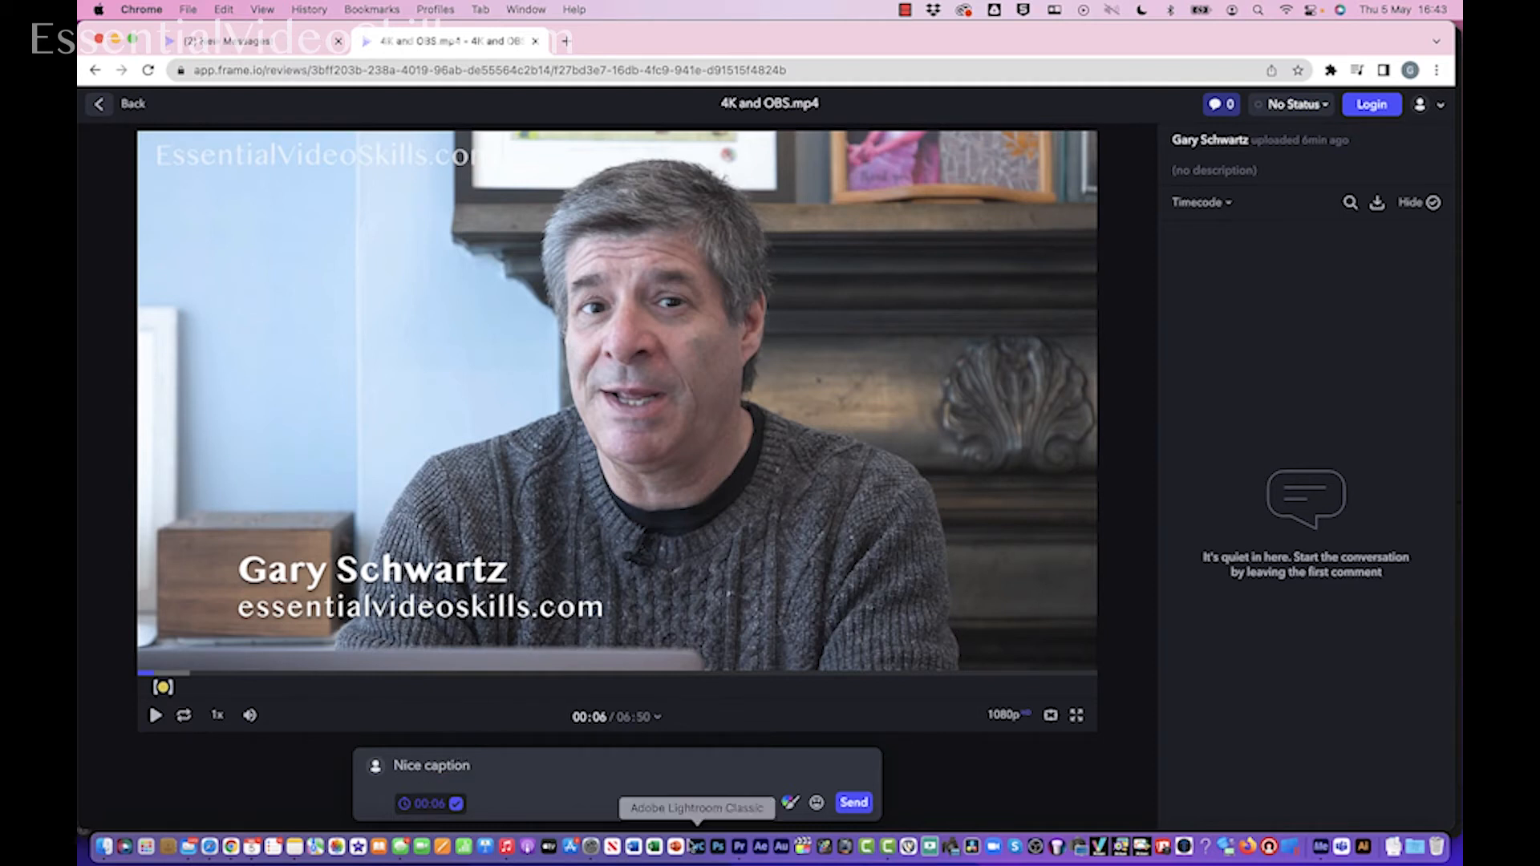
click(852, 803)
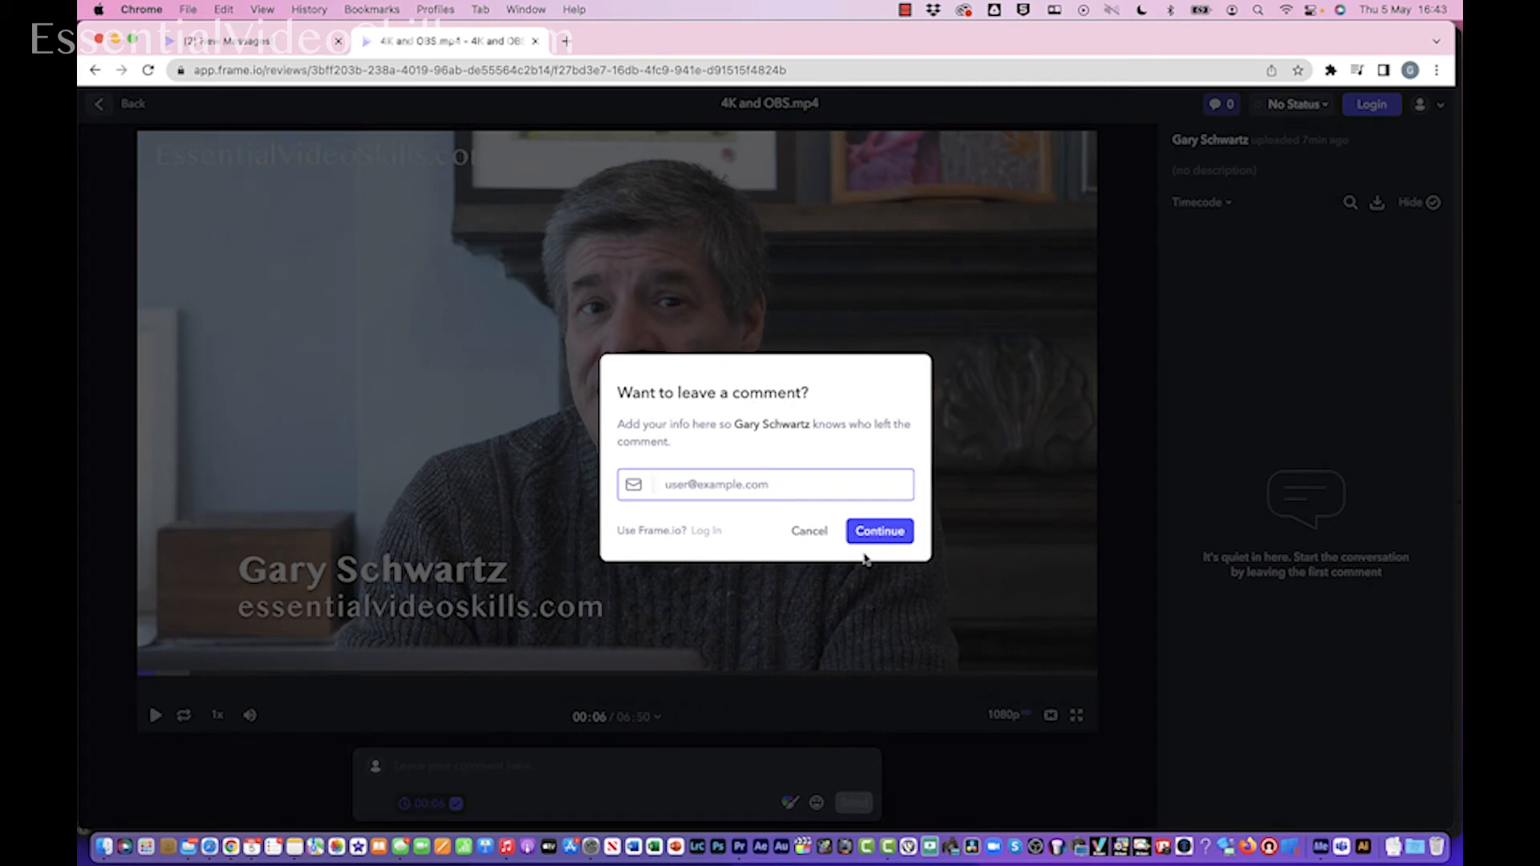
- Enter the commenter's e-mail and name, accept the Terms and Conditions and Privacy Policy, and continue posting the comment
text(contac)
key(BackSpace)
key(BackSpace)
key(BackSpace)
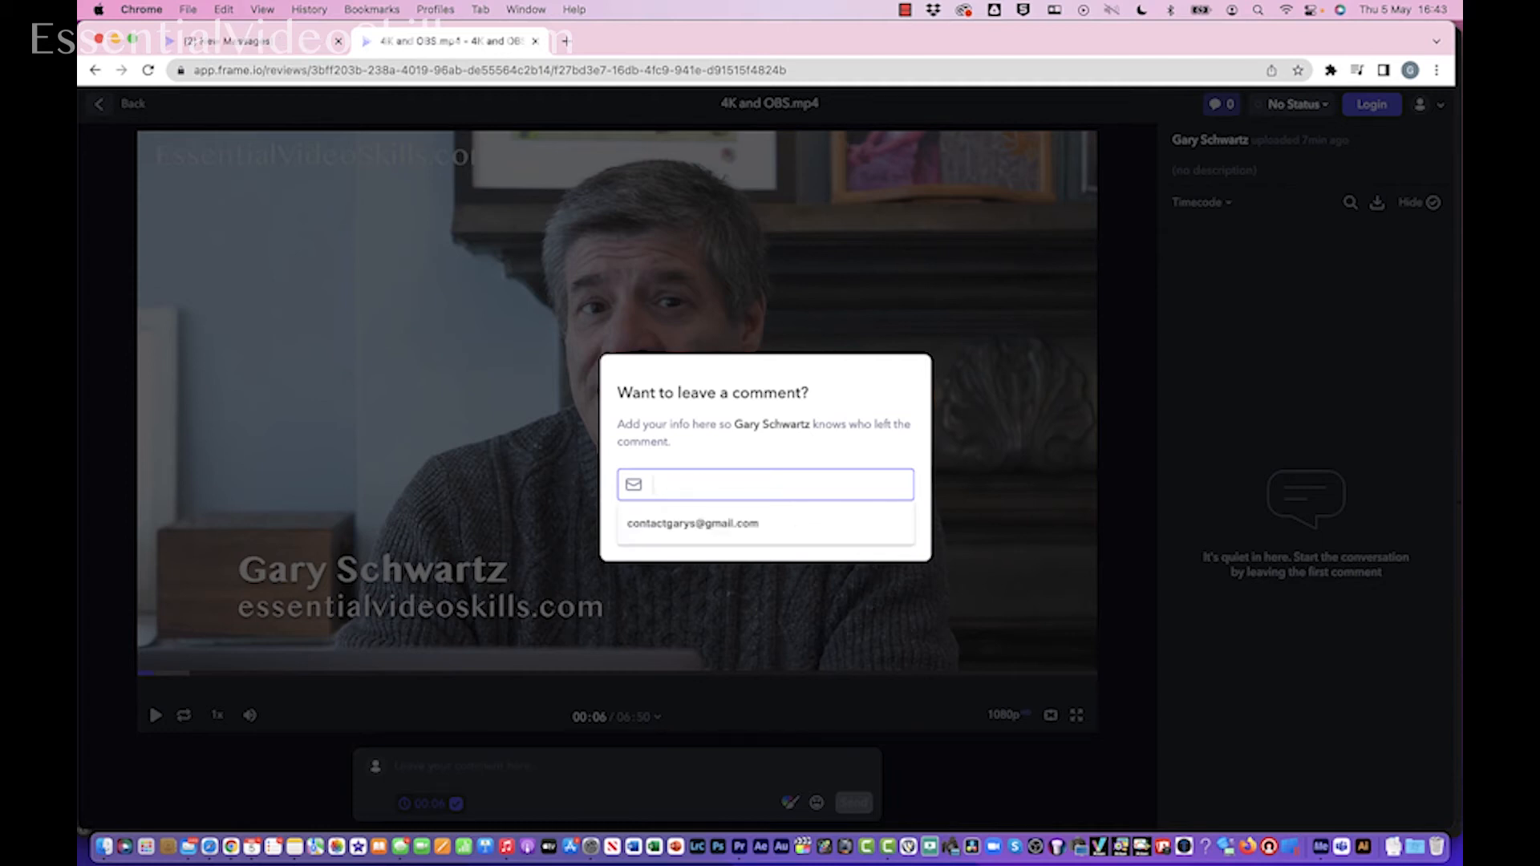
key(Down)
key(Return)
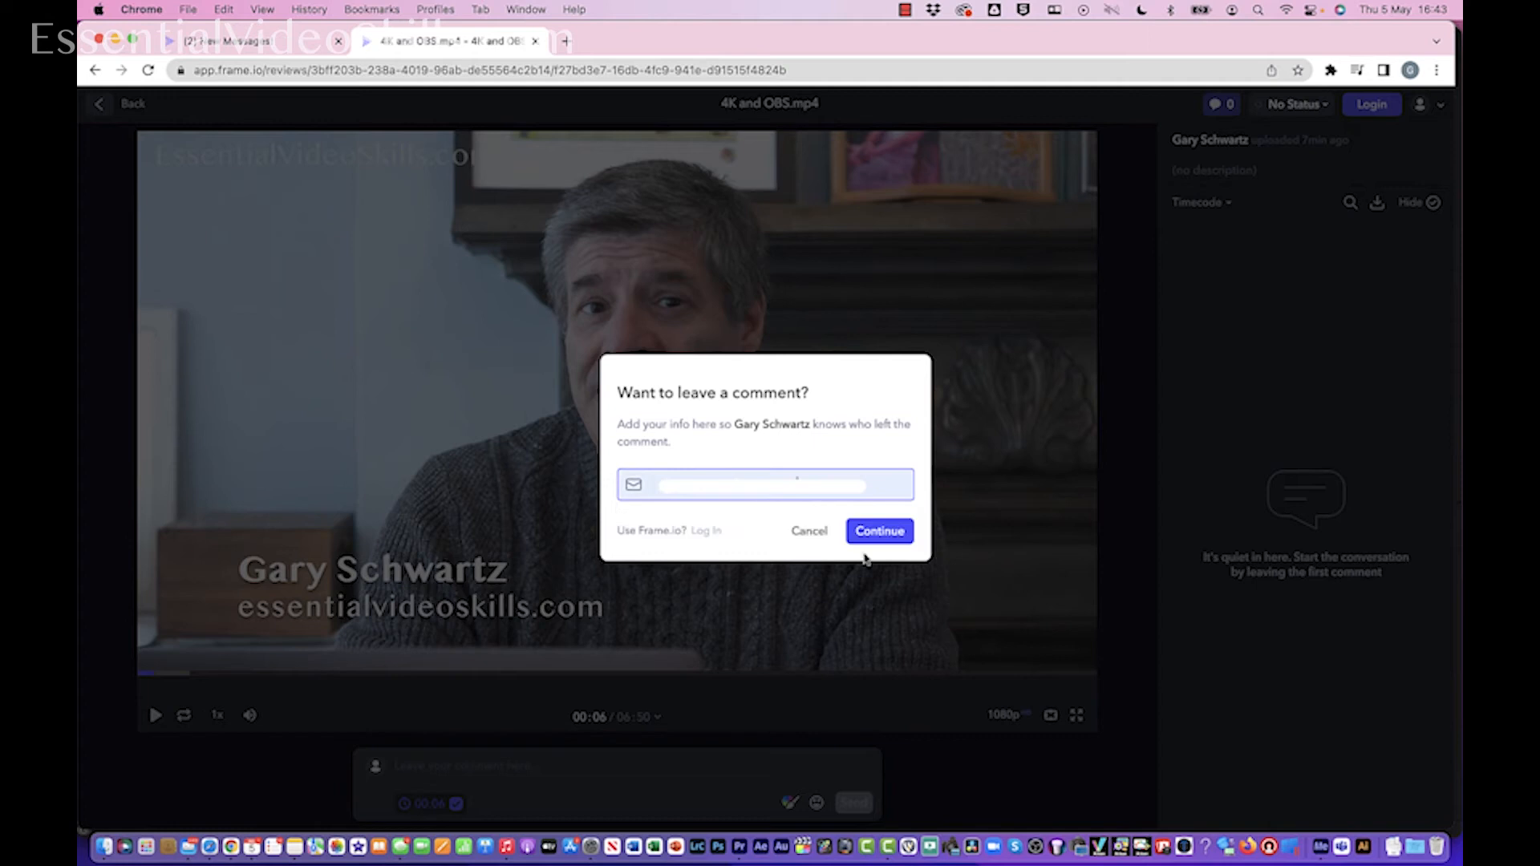
click(890, 534)
text(Gary S)
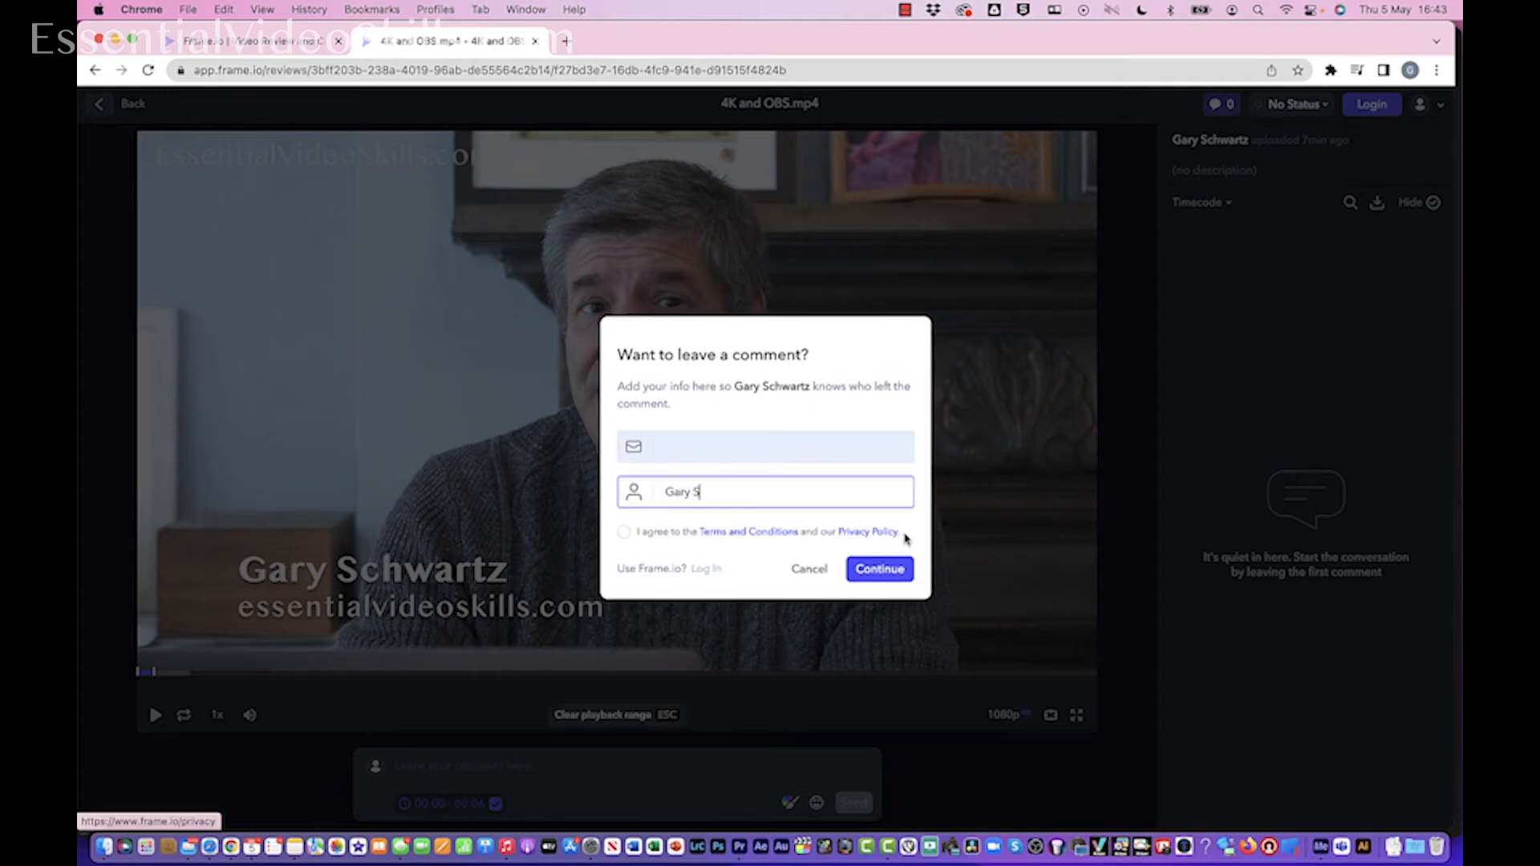
click(625, 533)
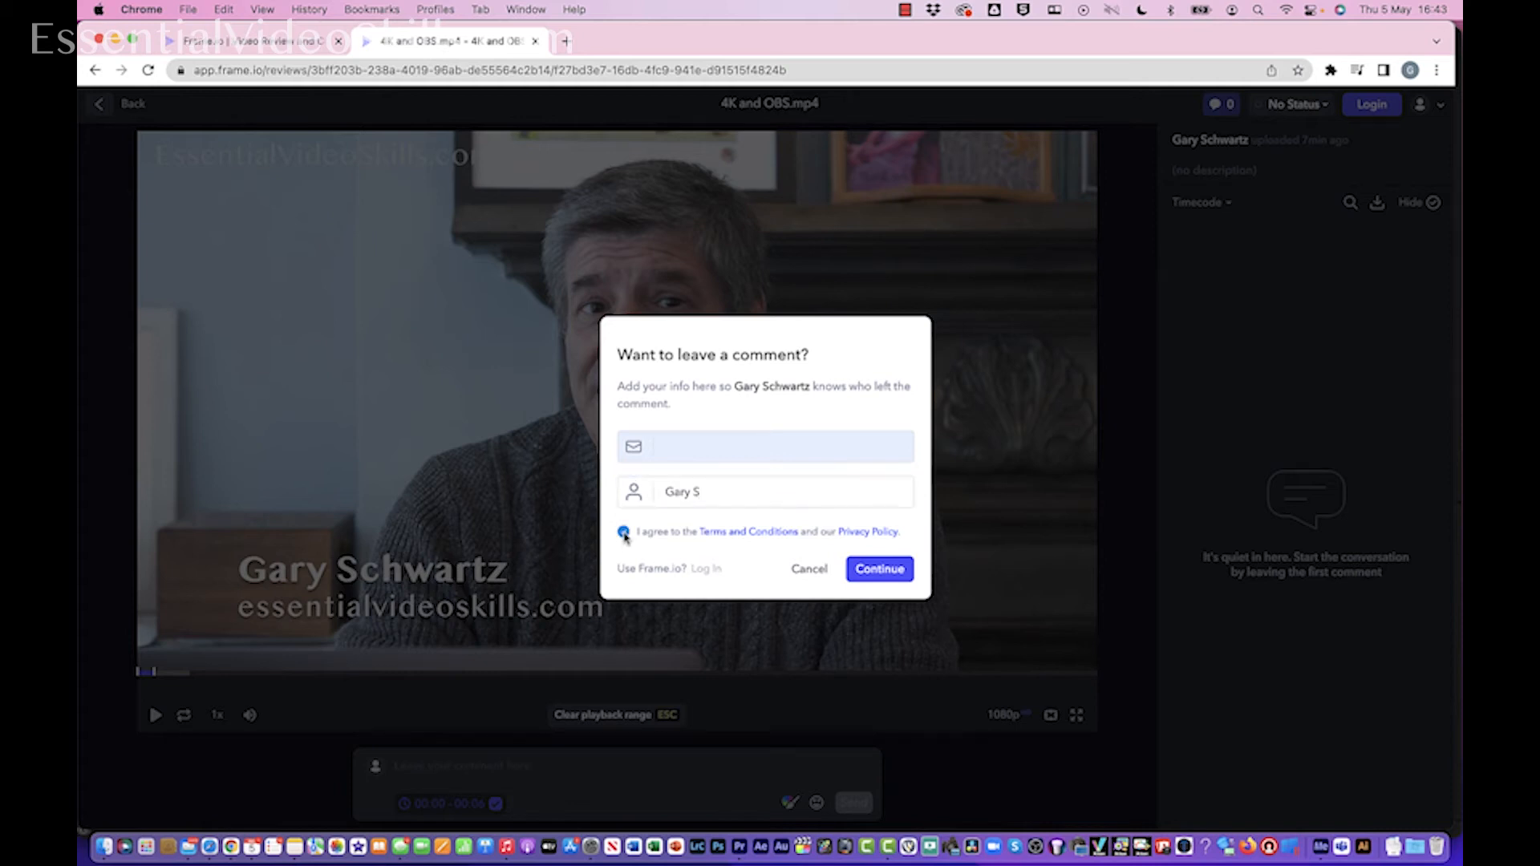
click(889, 574)
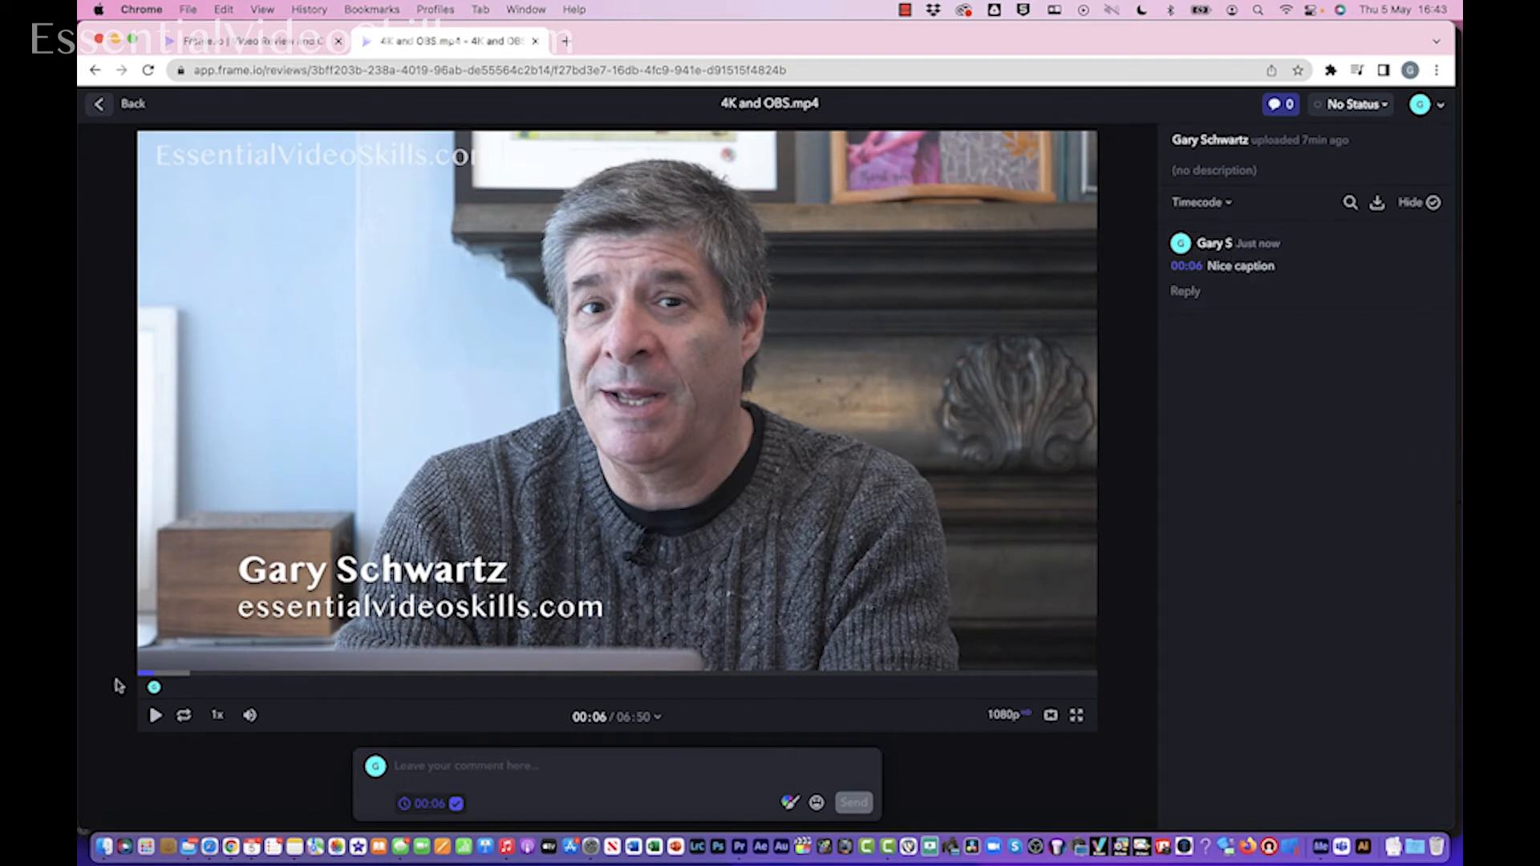
- Move the review video to 01:22 and send the comment "Maybe try this in red"
click(157, 714)
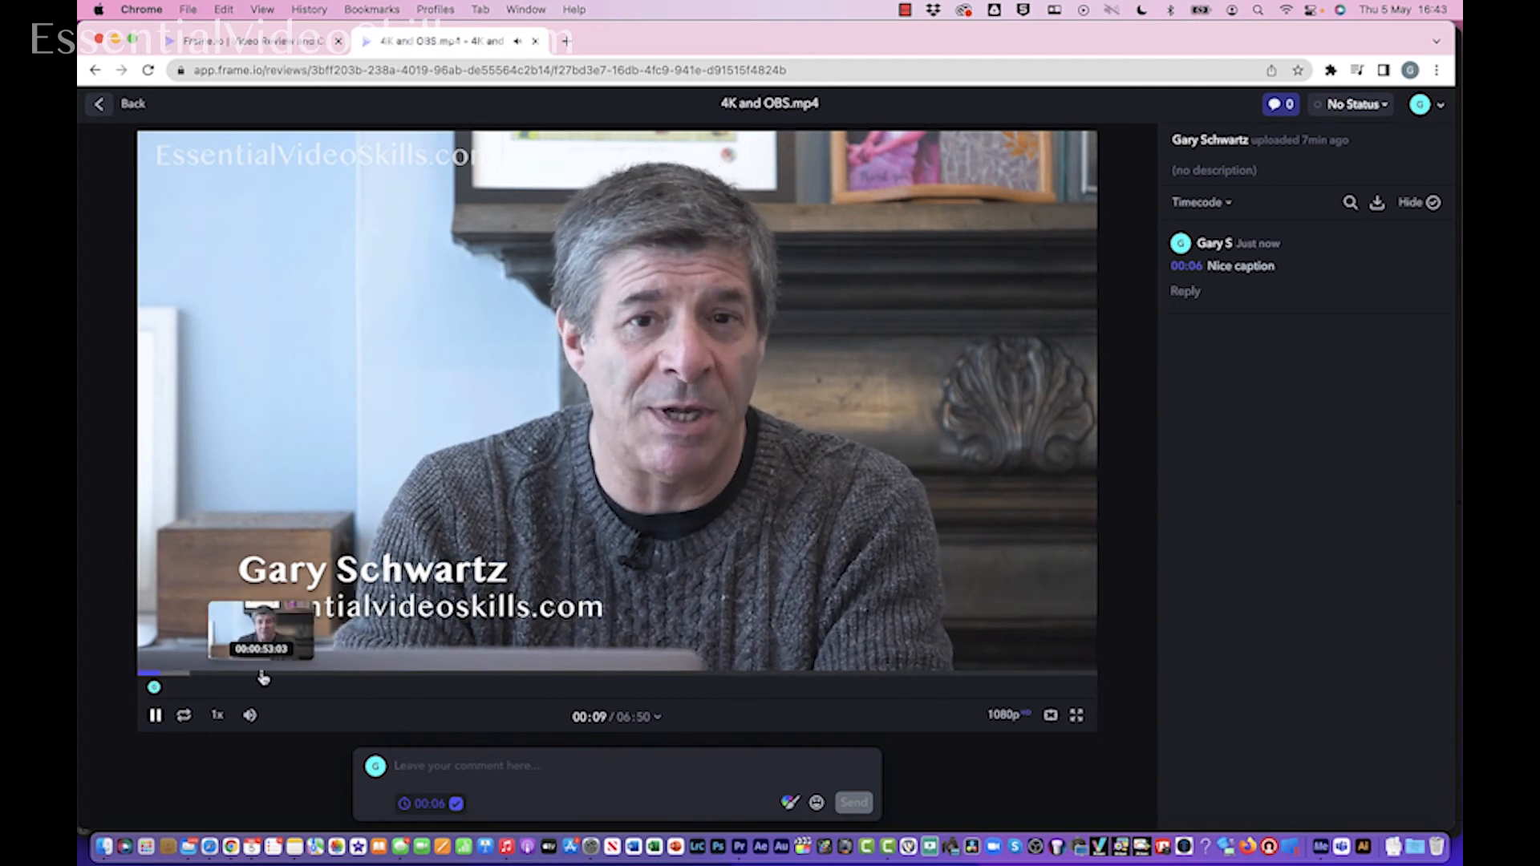
click(262, 677)
drag(264, 680, 327, 679)
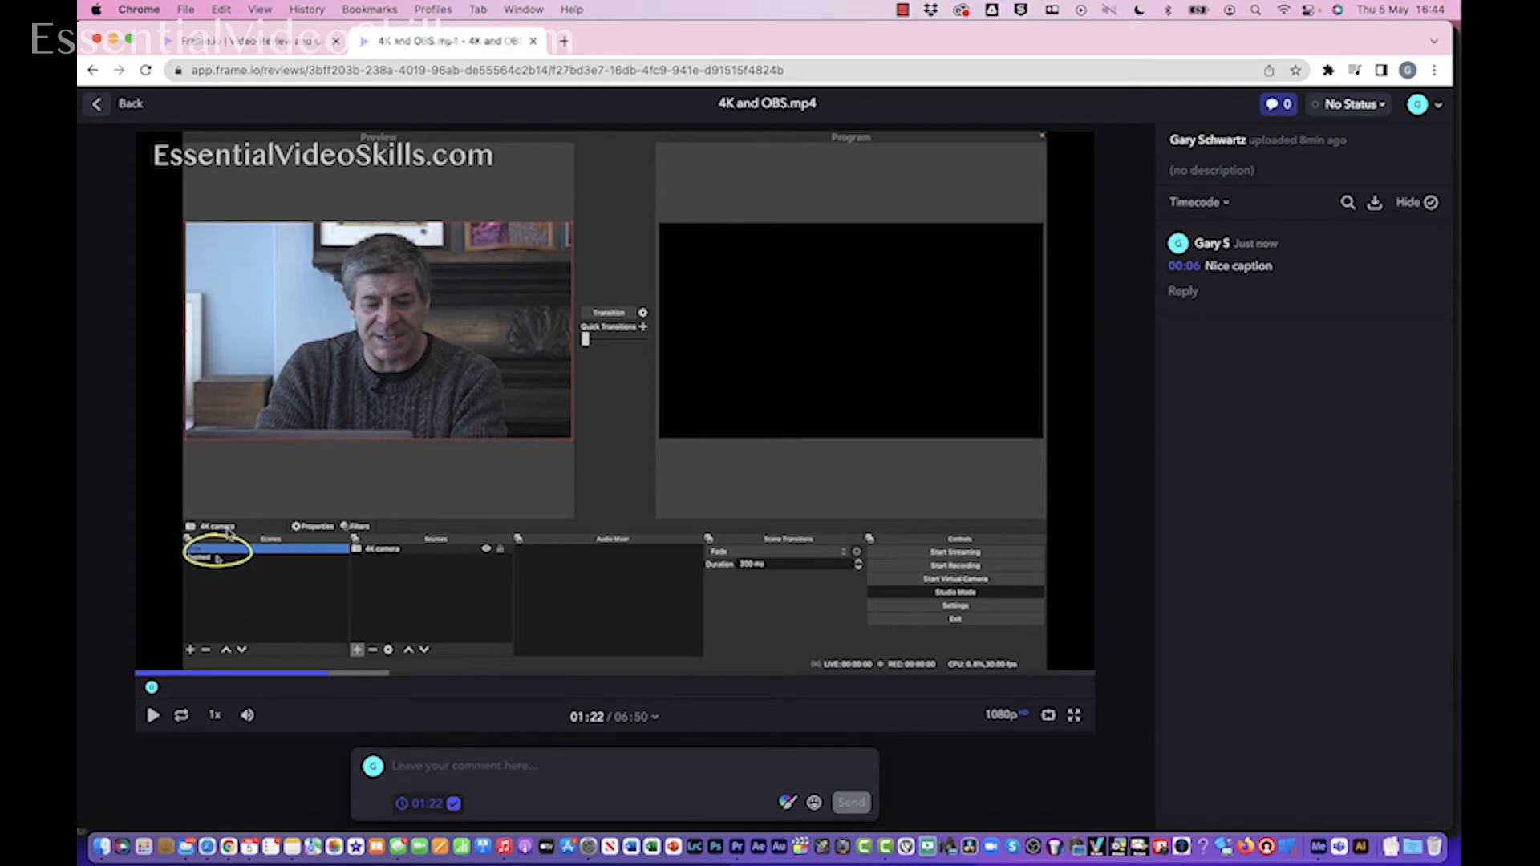
click(499, 767)
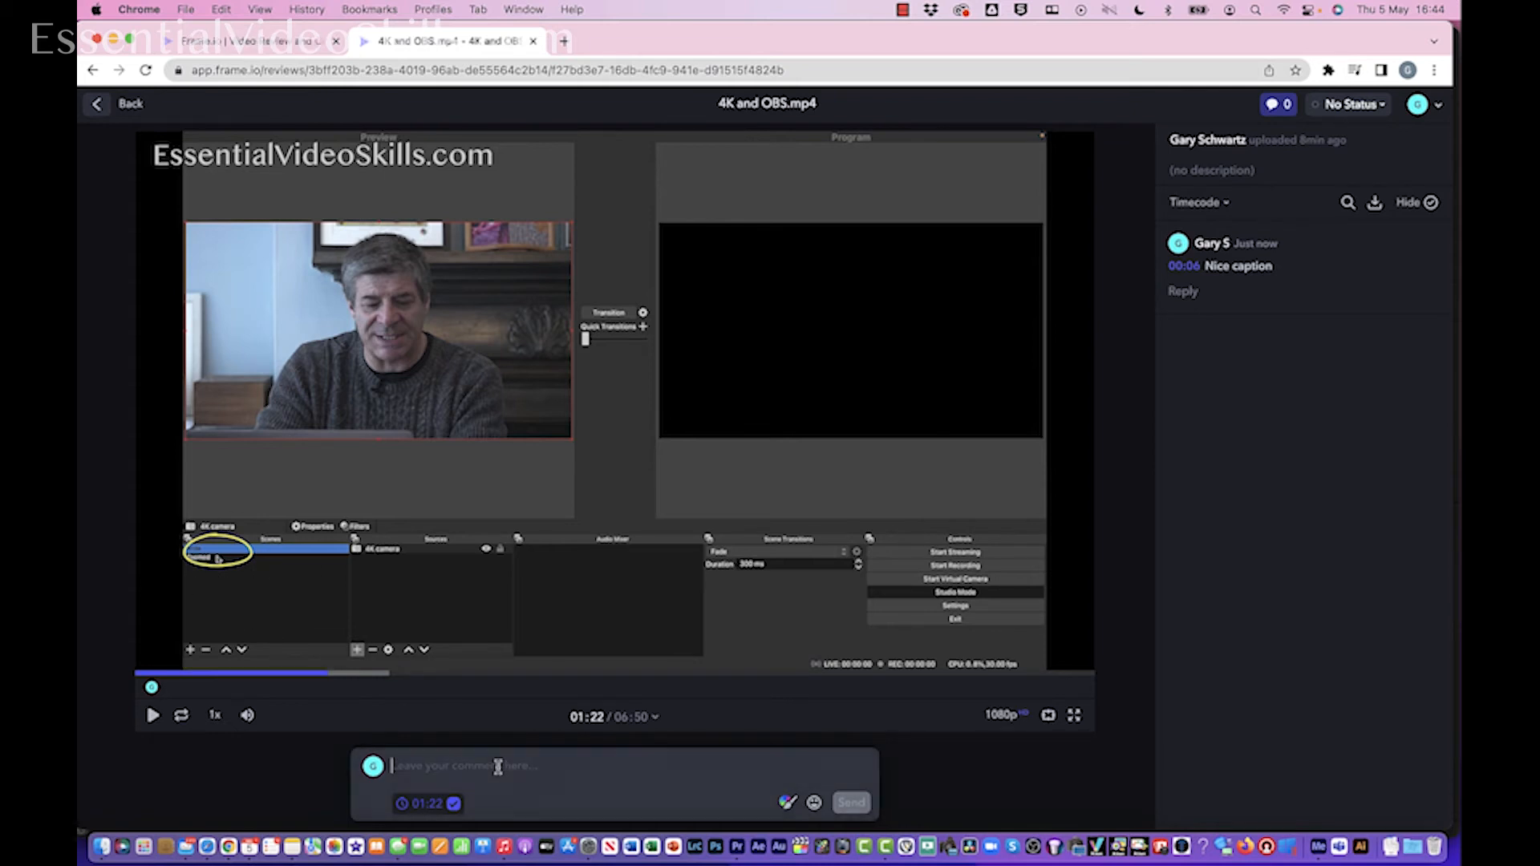
text(Maybe te)
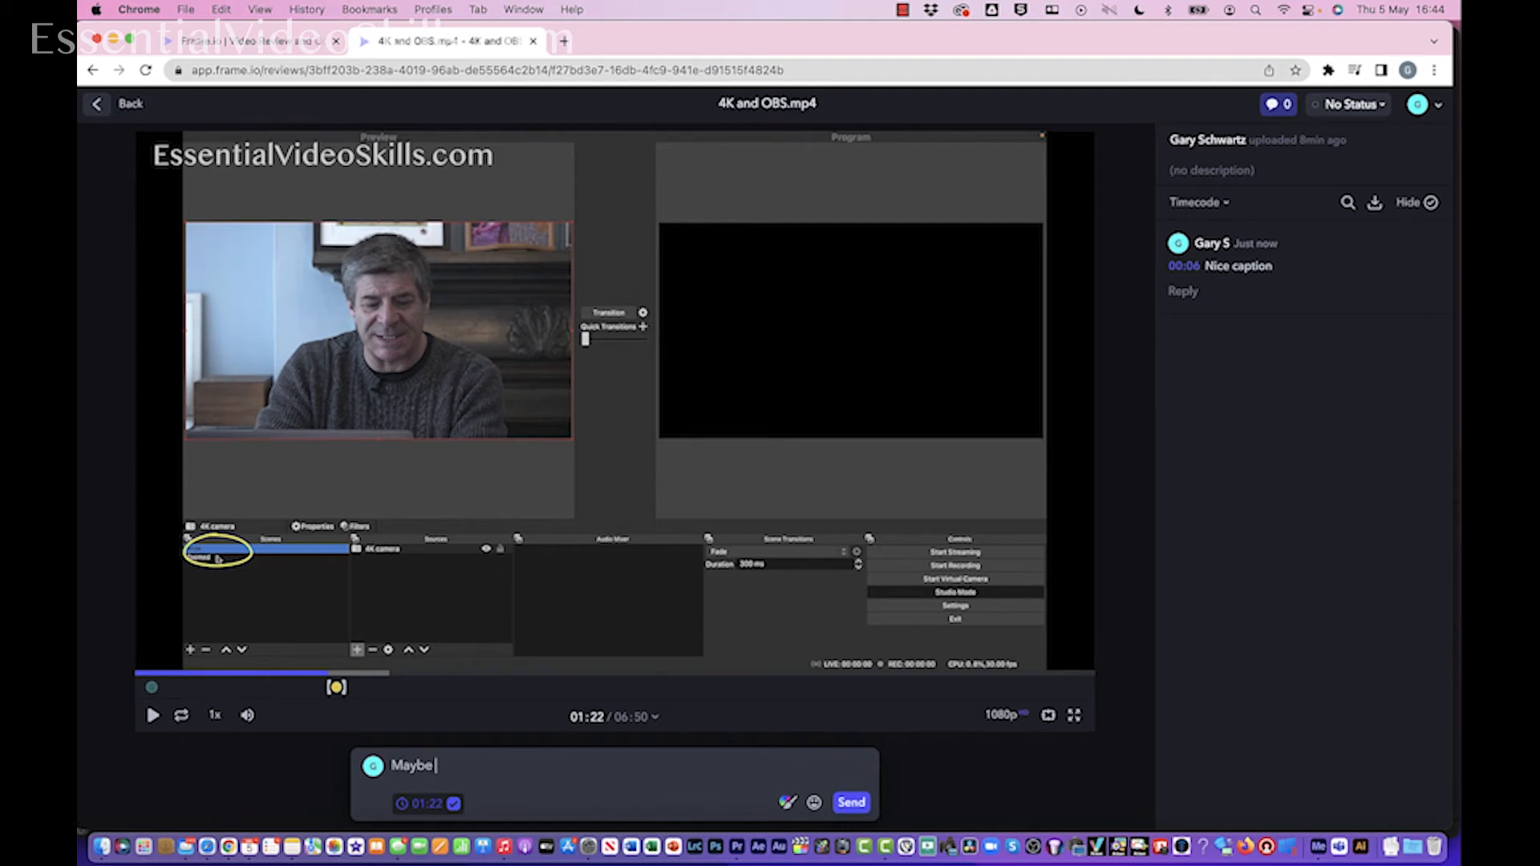
key(BackSpace)
key(BackSpace)
key(BackSpace)
key(BackSpace)
key(BackSpace)
key(BackSpace)
key(BackSpace)
text(aybe try this in red)
click(852, 803)
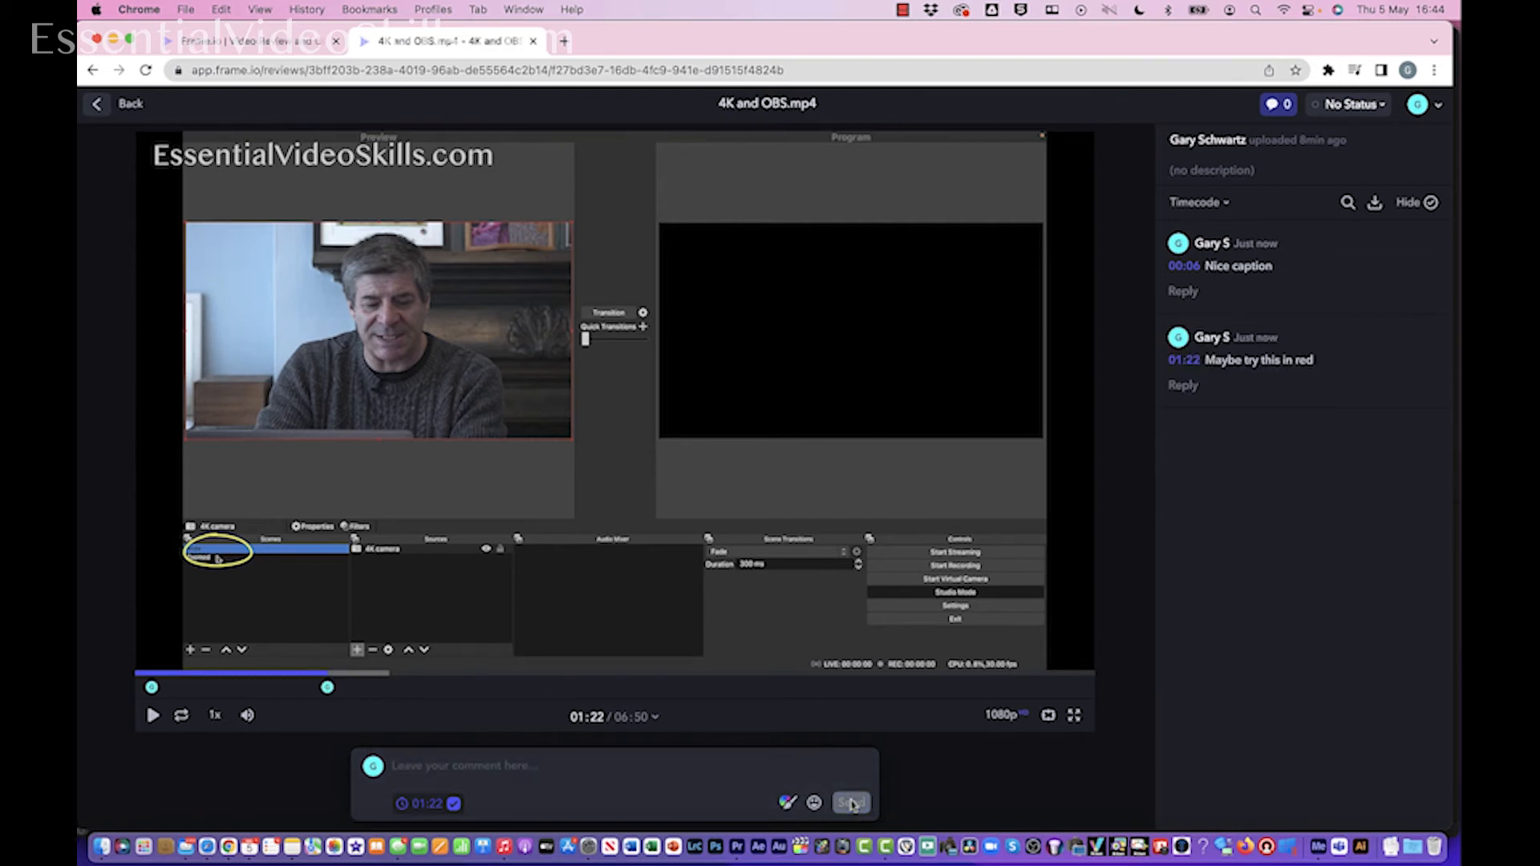
- Look through the comment sorting options and use the two comments to jump to their frames in the video
click(1225, 205)
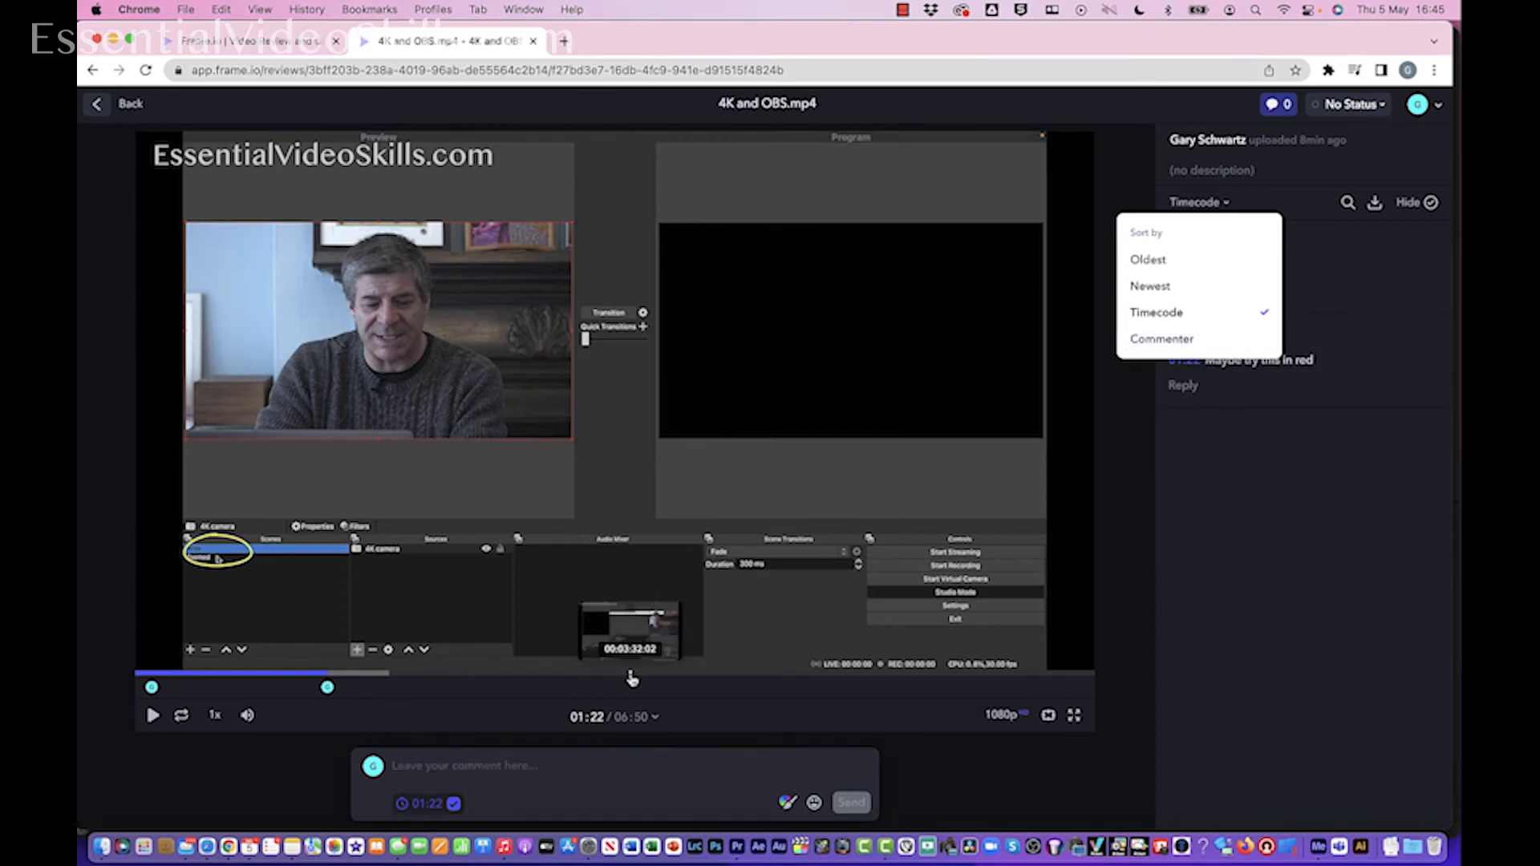
click(631, 678)
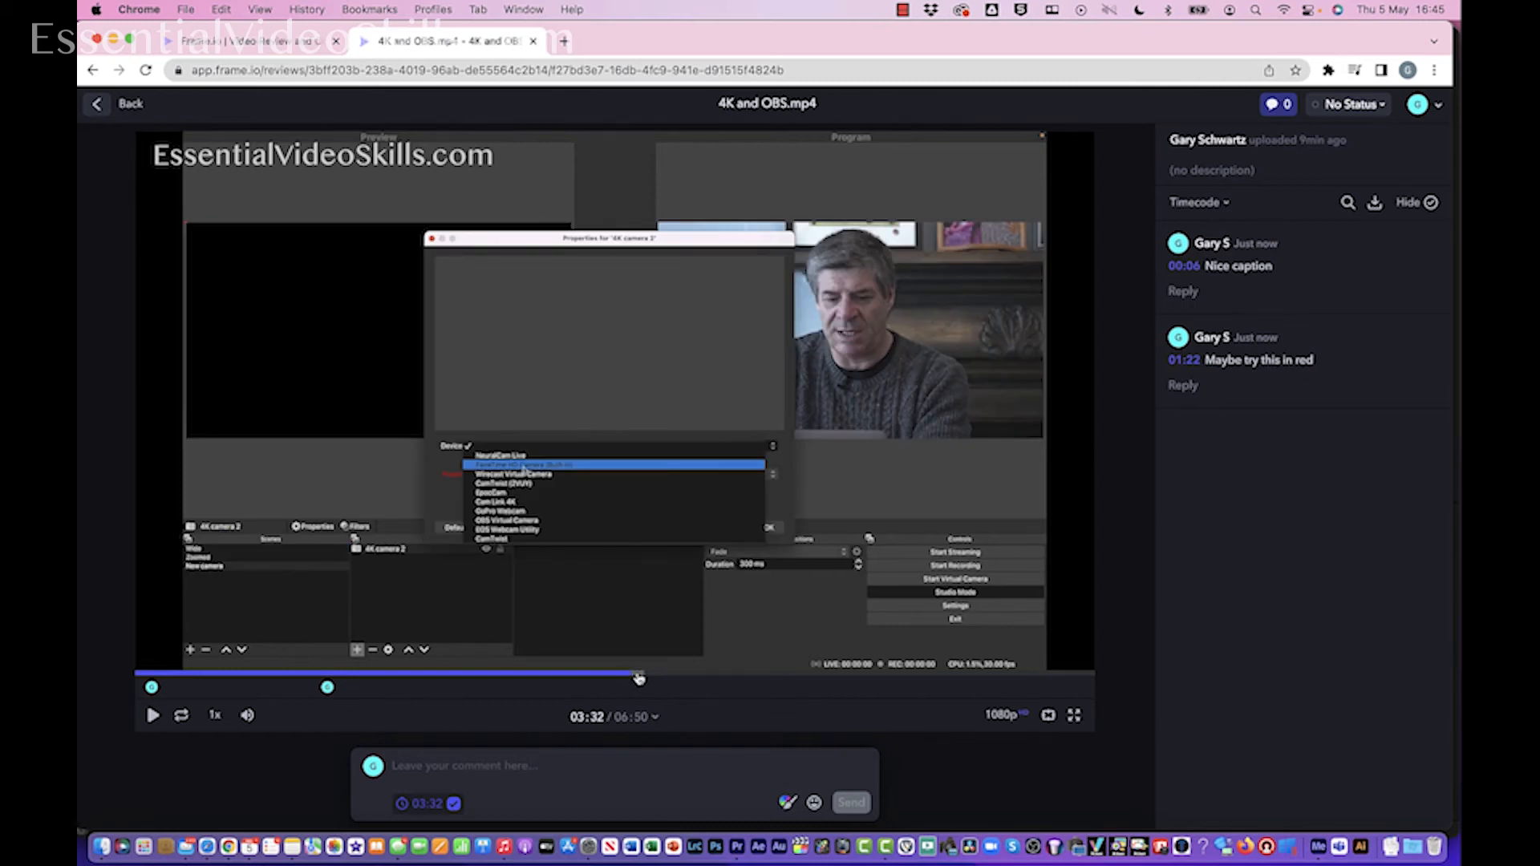
click(1290, 374)
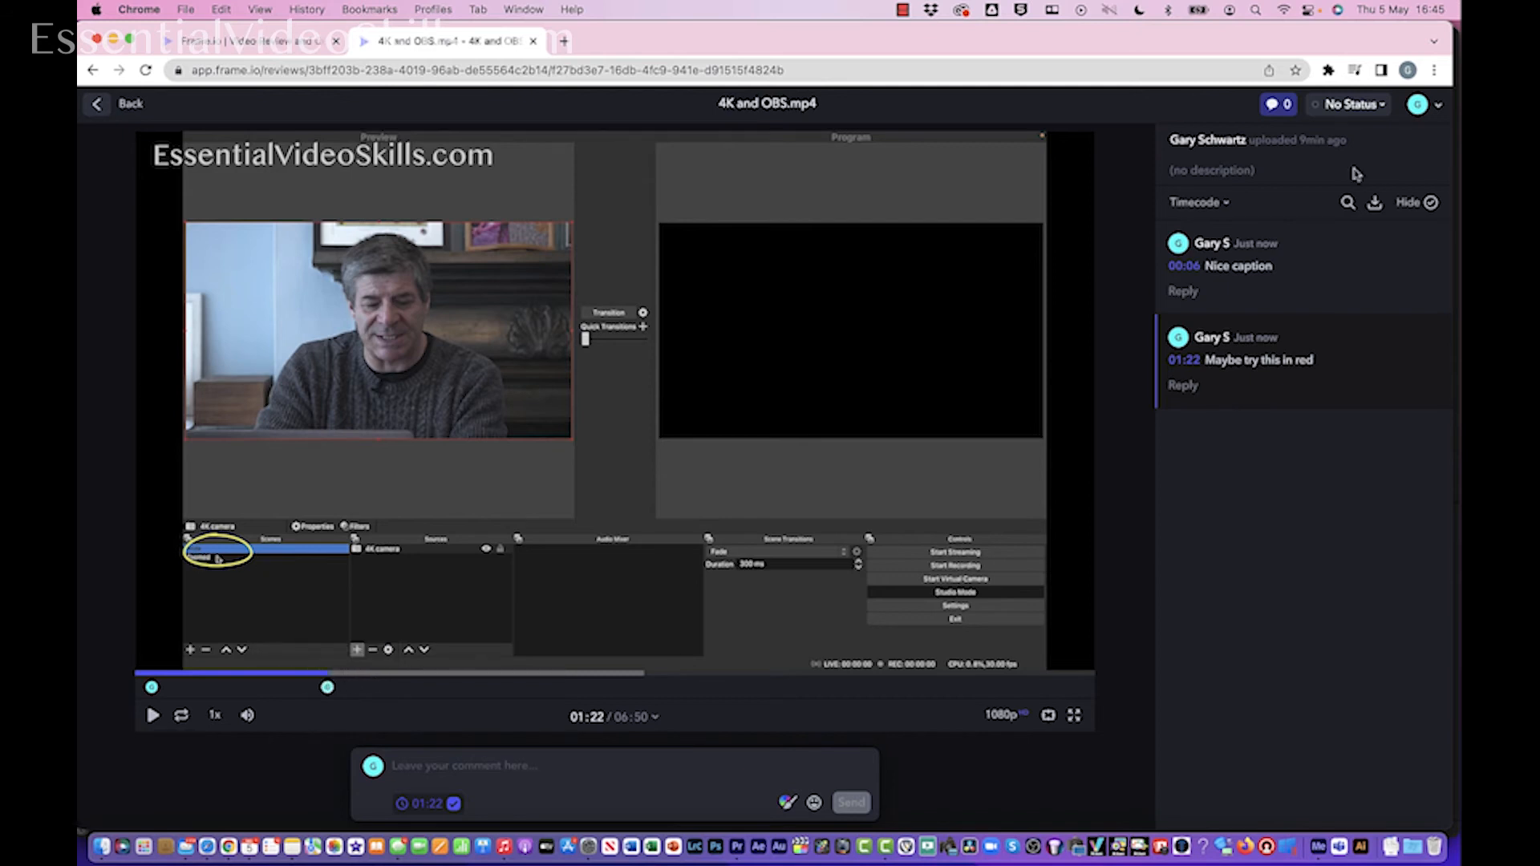
click(1250, 271)
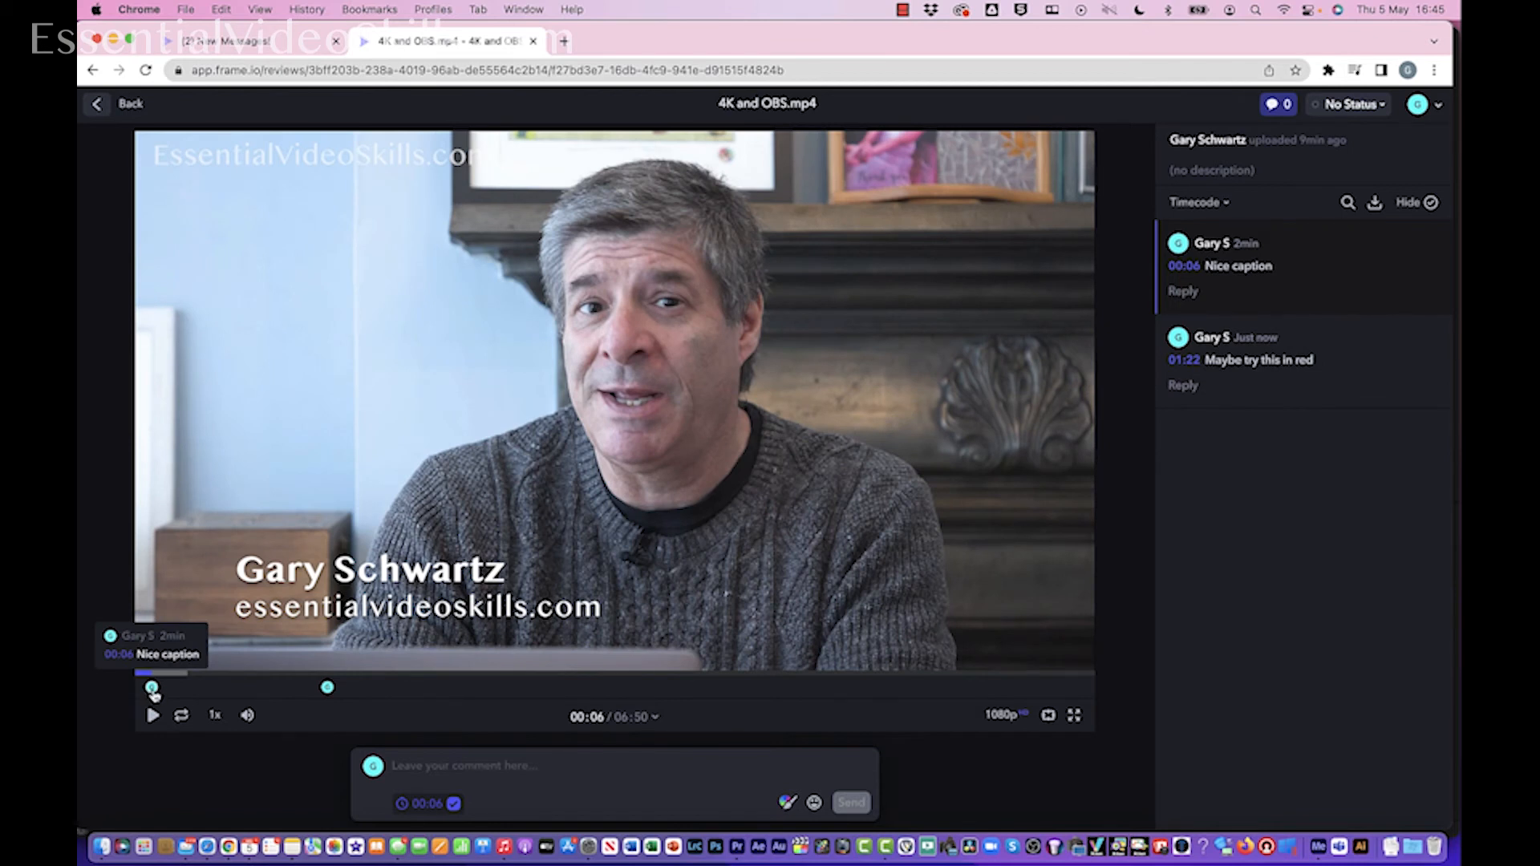
mouse_move(329, 694)
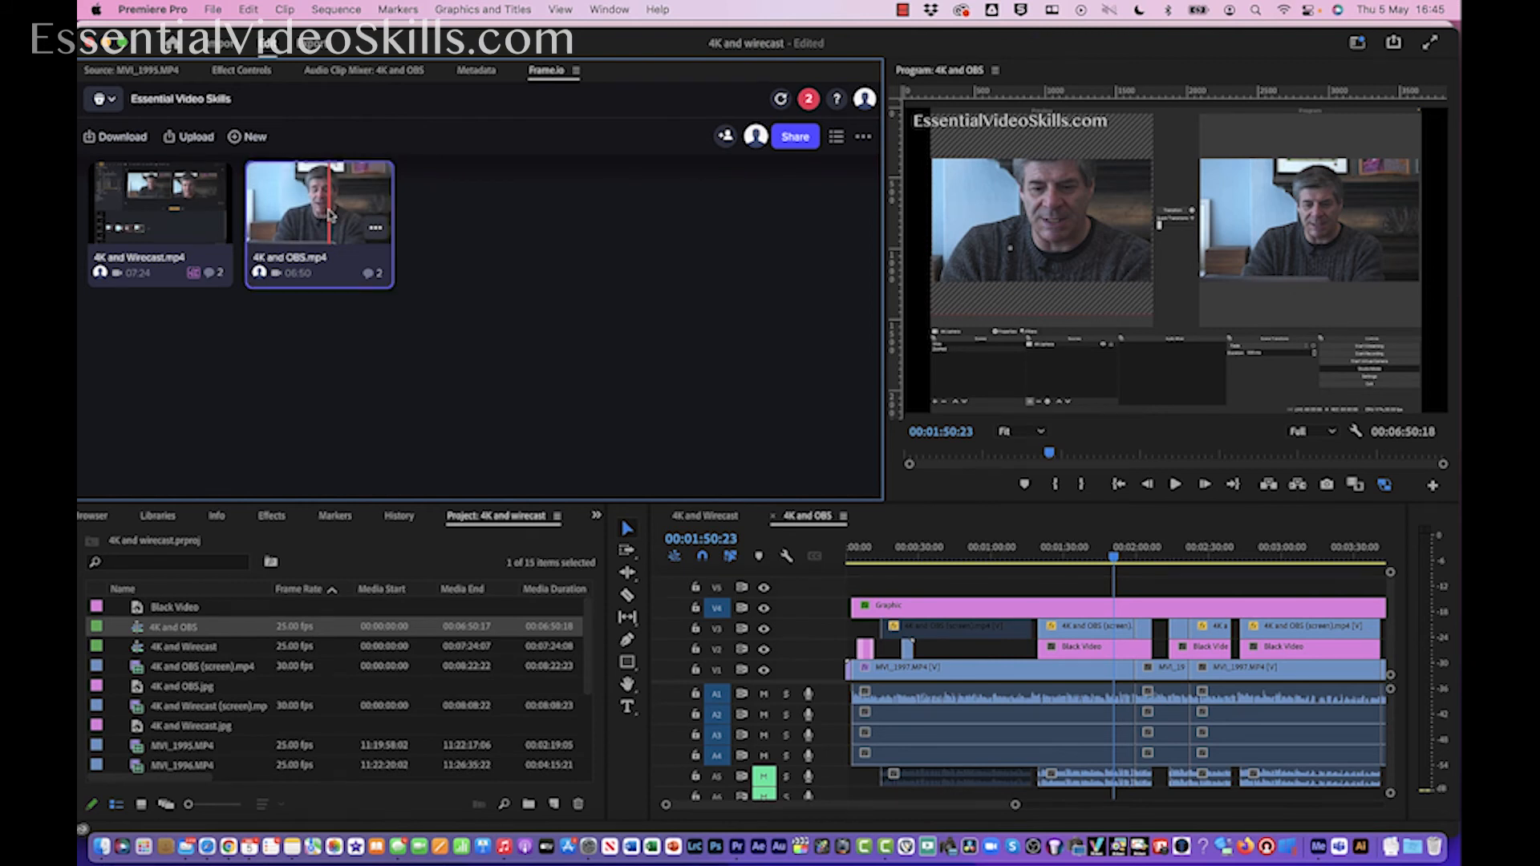
- Open 4K and OBS.mp4 in the Frame.io project and use its comment markers to jump to the 01:22 and 00:06 frames
click(327, 214)
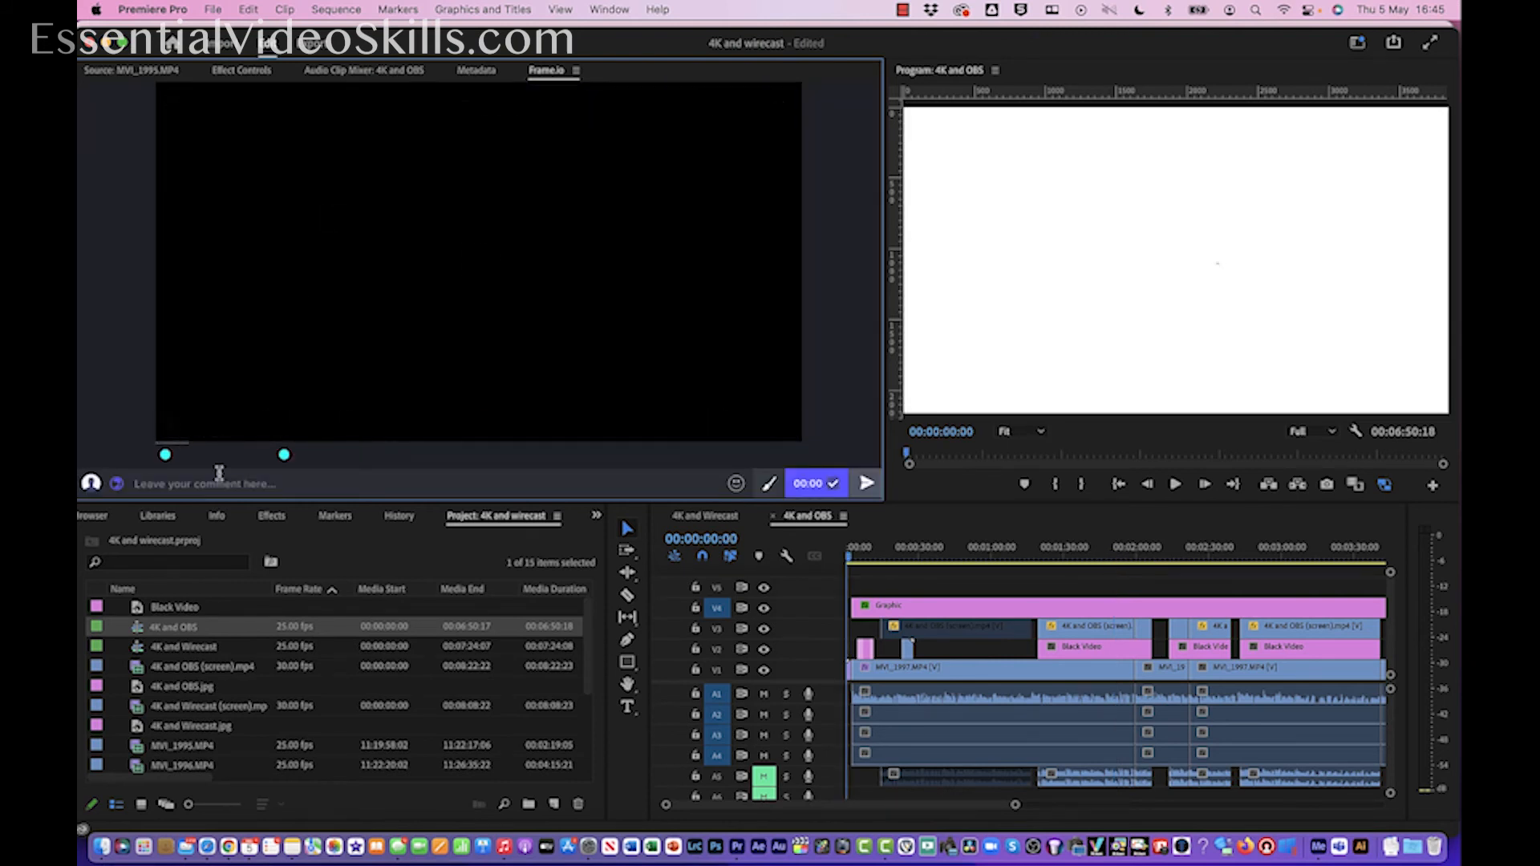
mouse_move(166, 458)
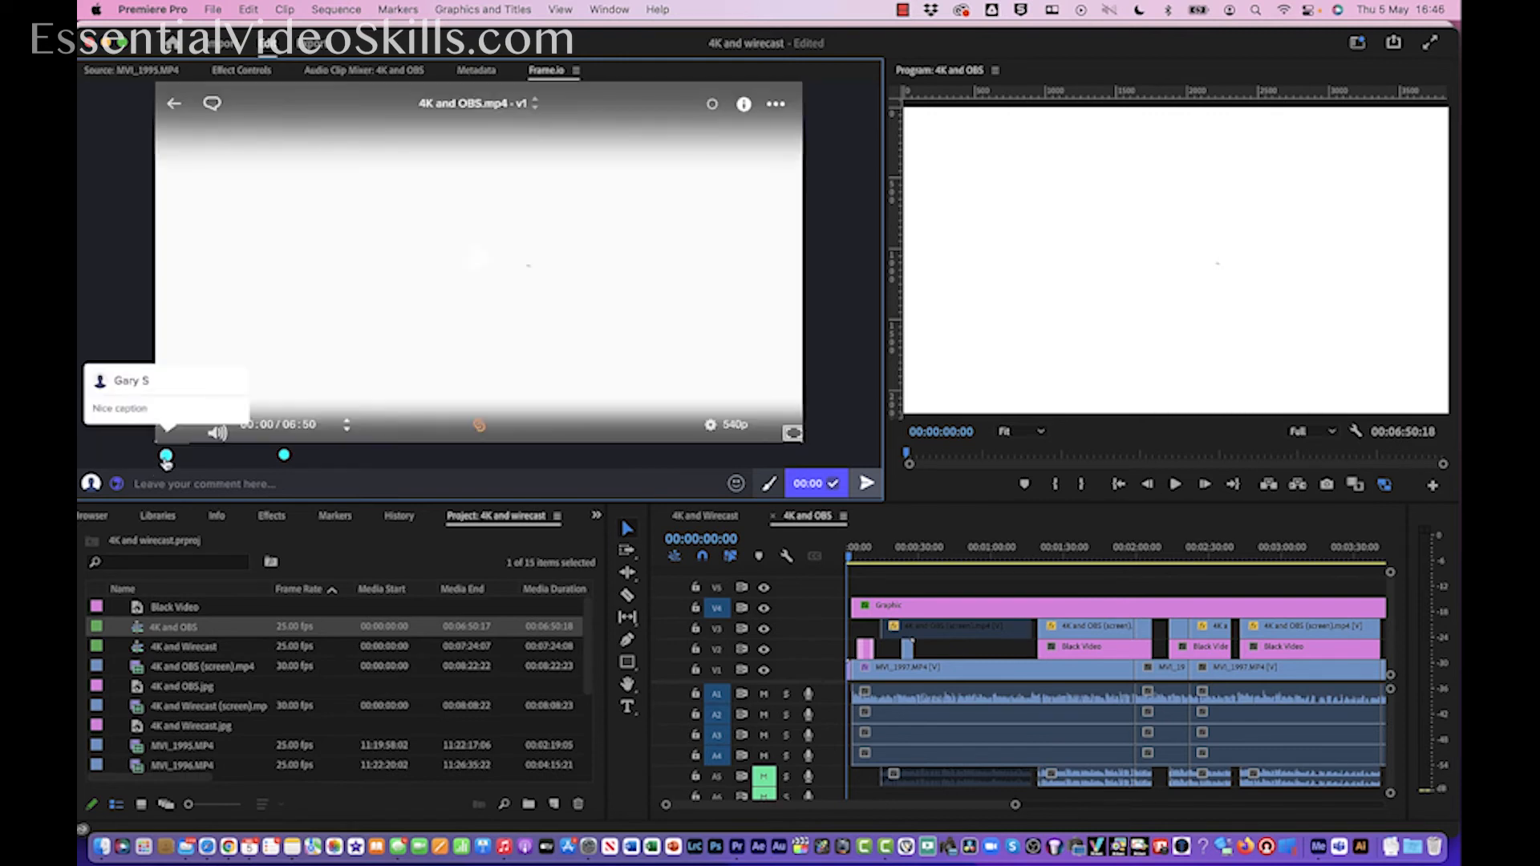
mouse_move(285, 457)
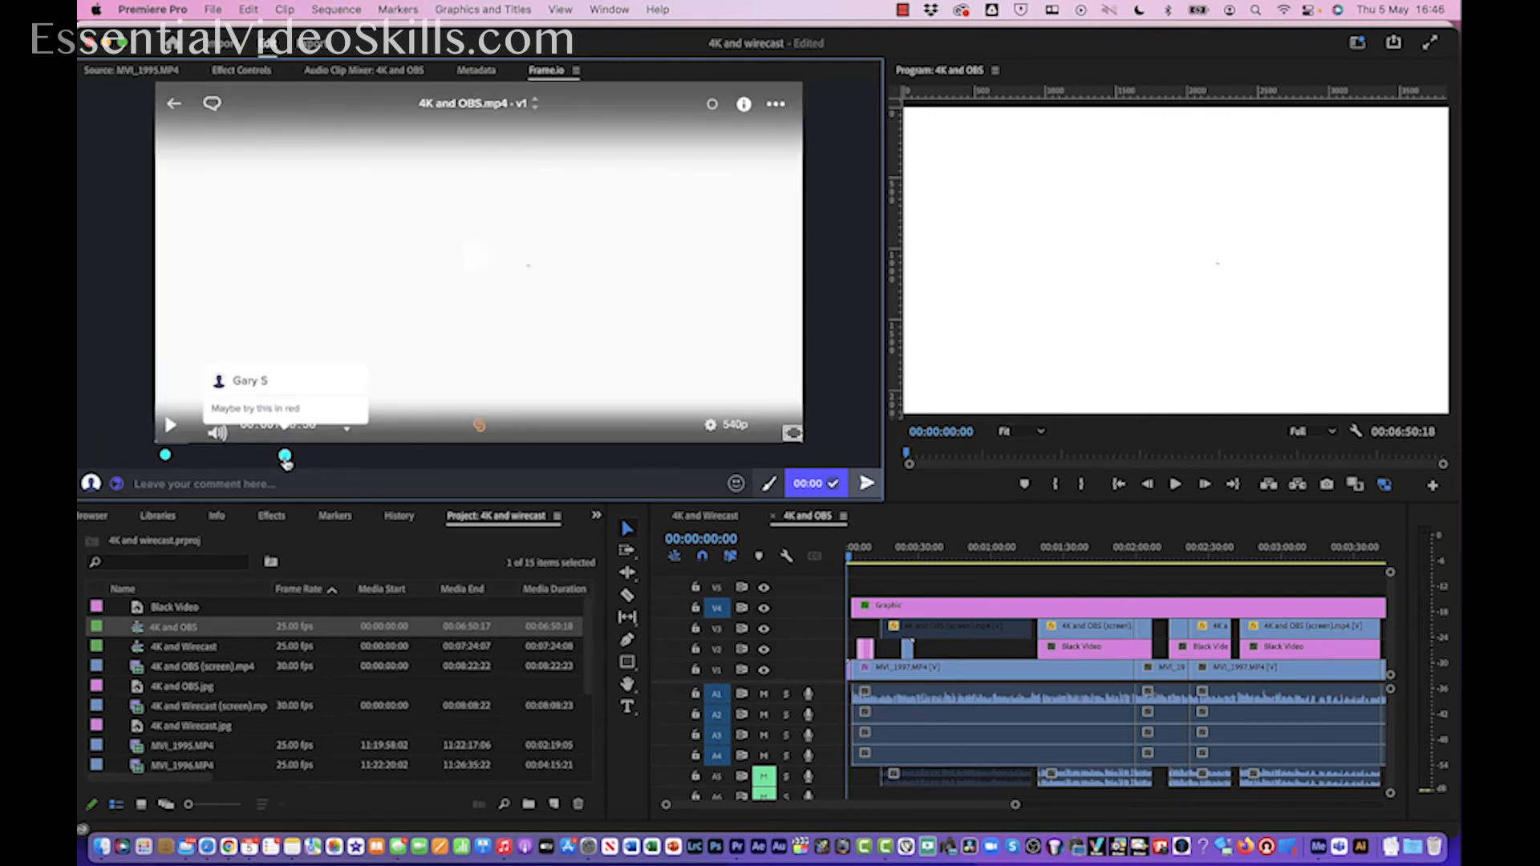
click(285, 457)
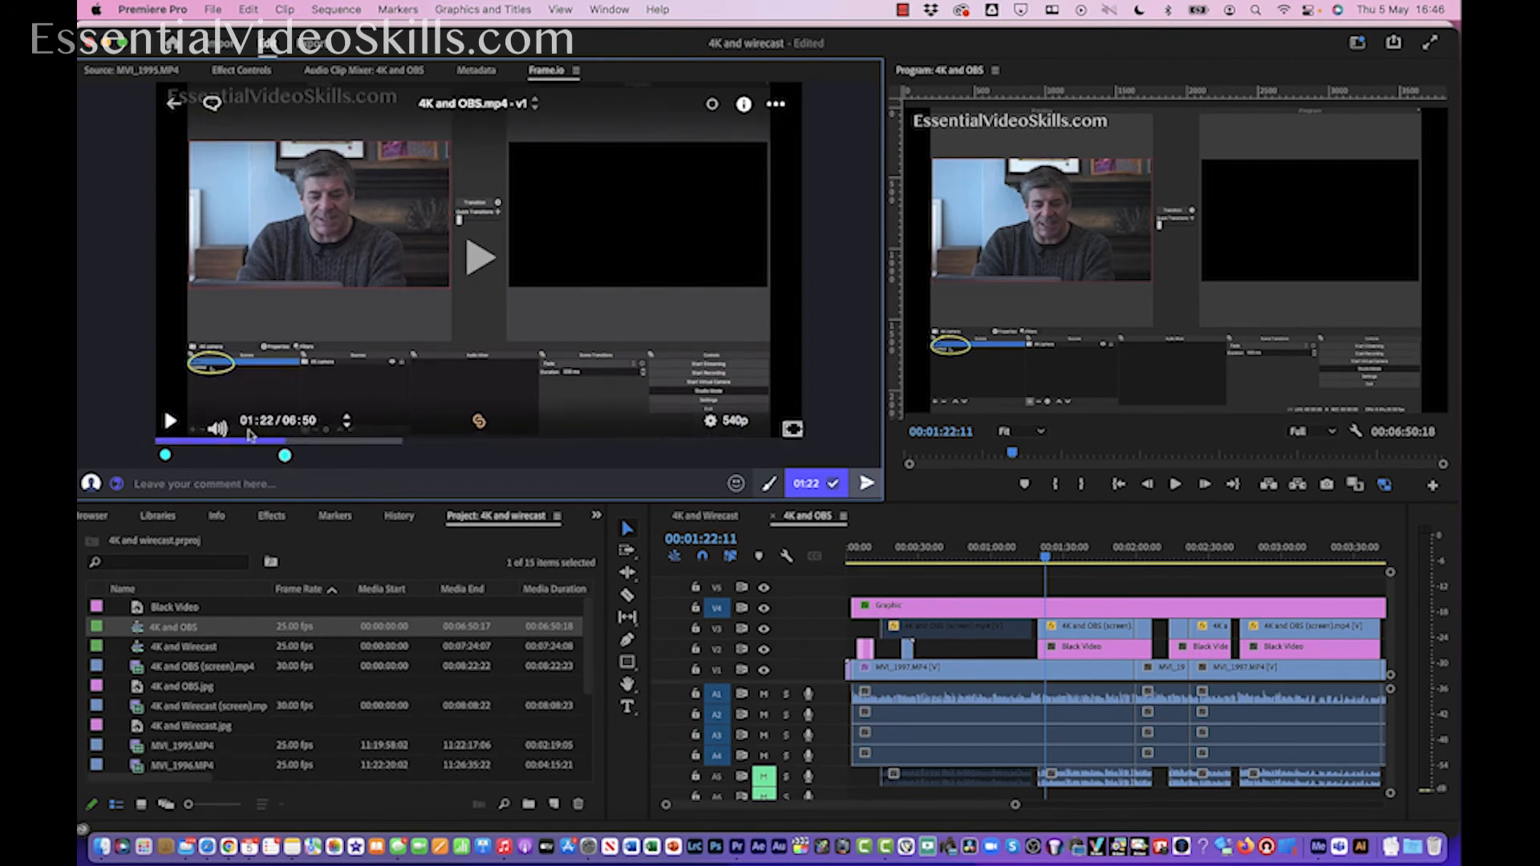
click(165, 457)
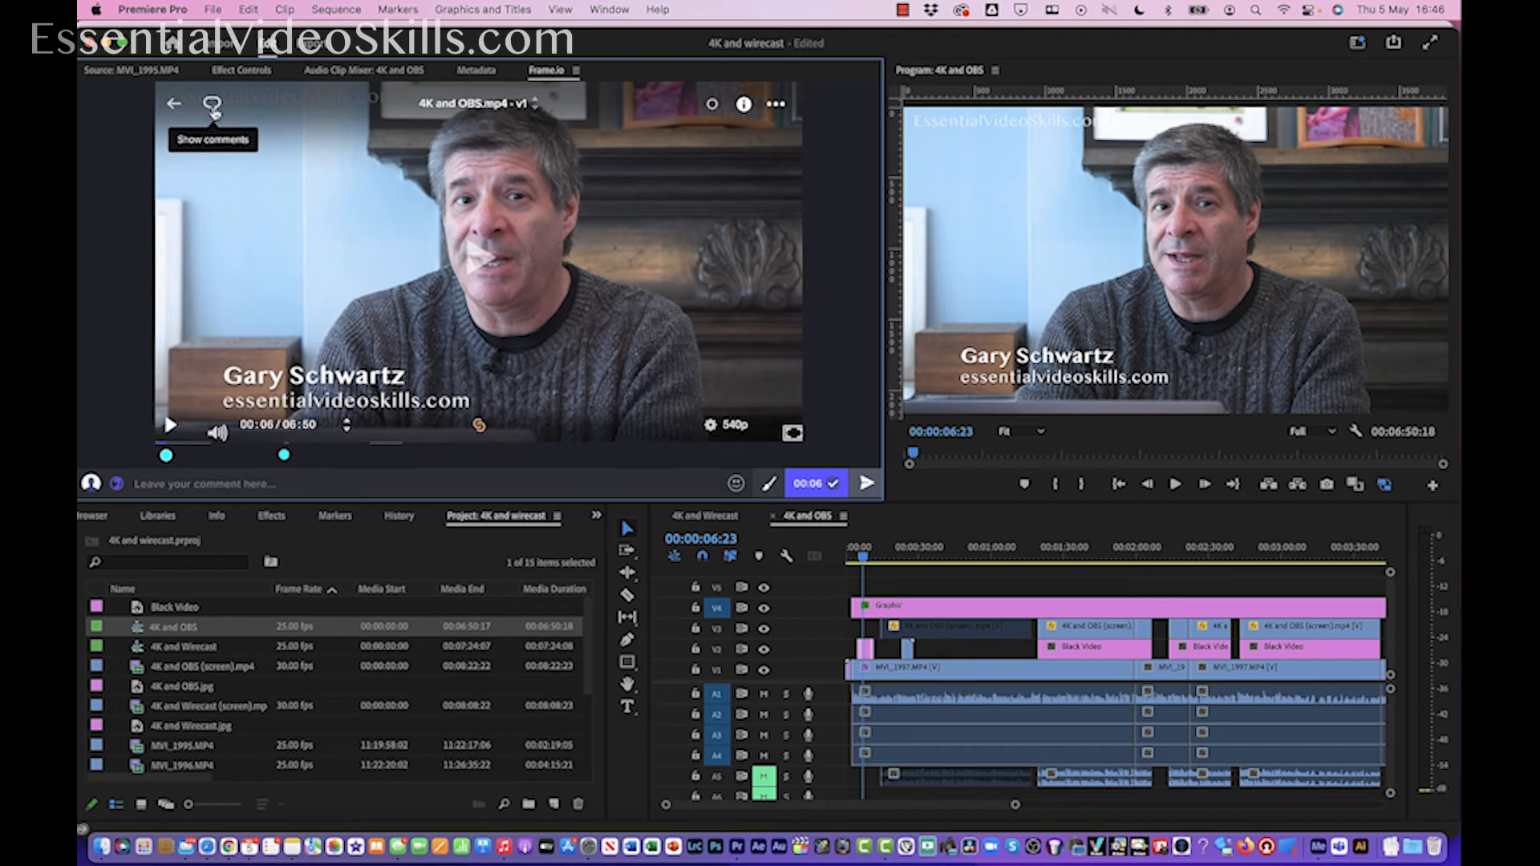
- Show the video's comments list and switch between the "Nice caption" and "Maybe try this in red" comments to view their frames in the sequence
click(212, 109)
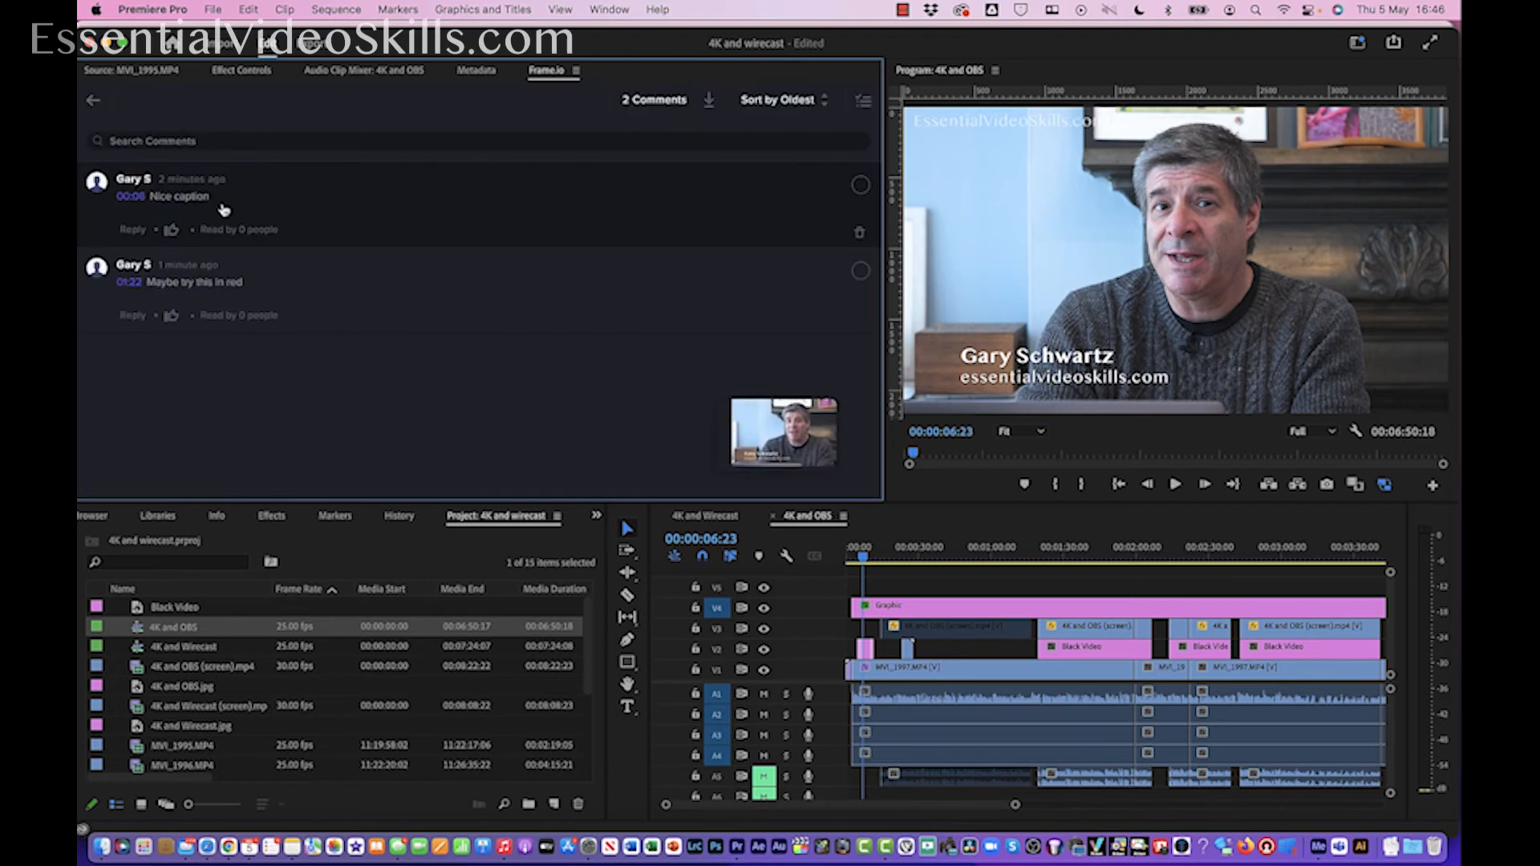
click(244, 284)
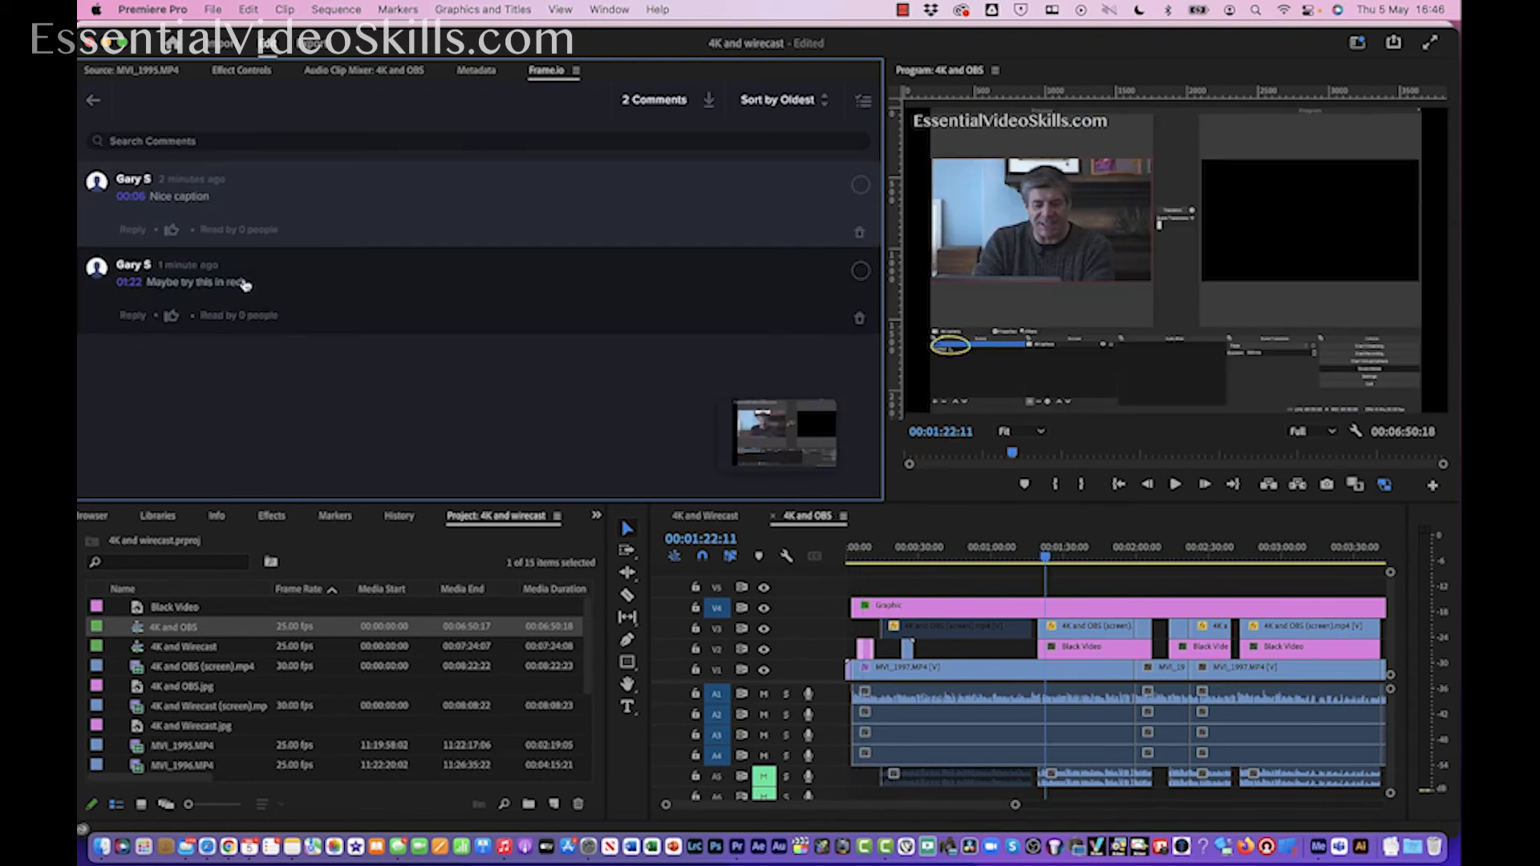
click(263, 207)
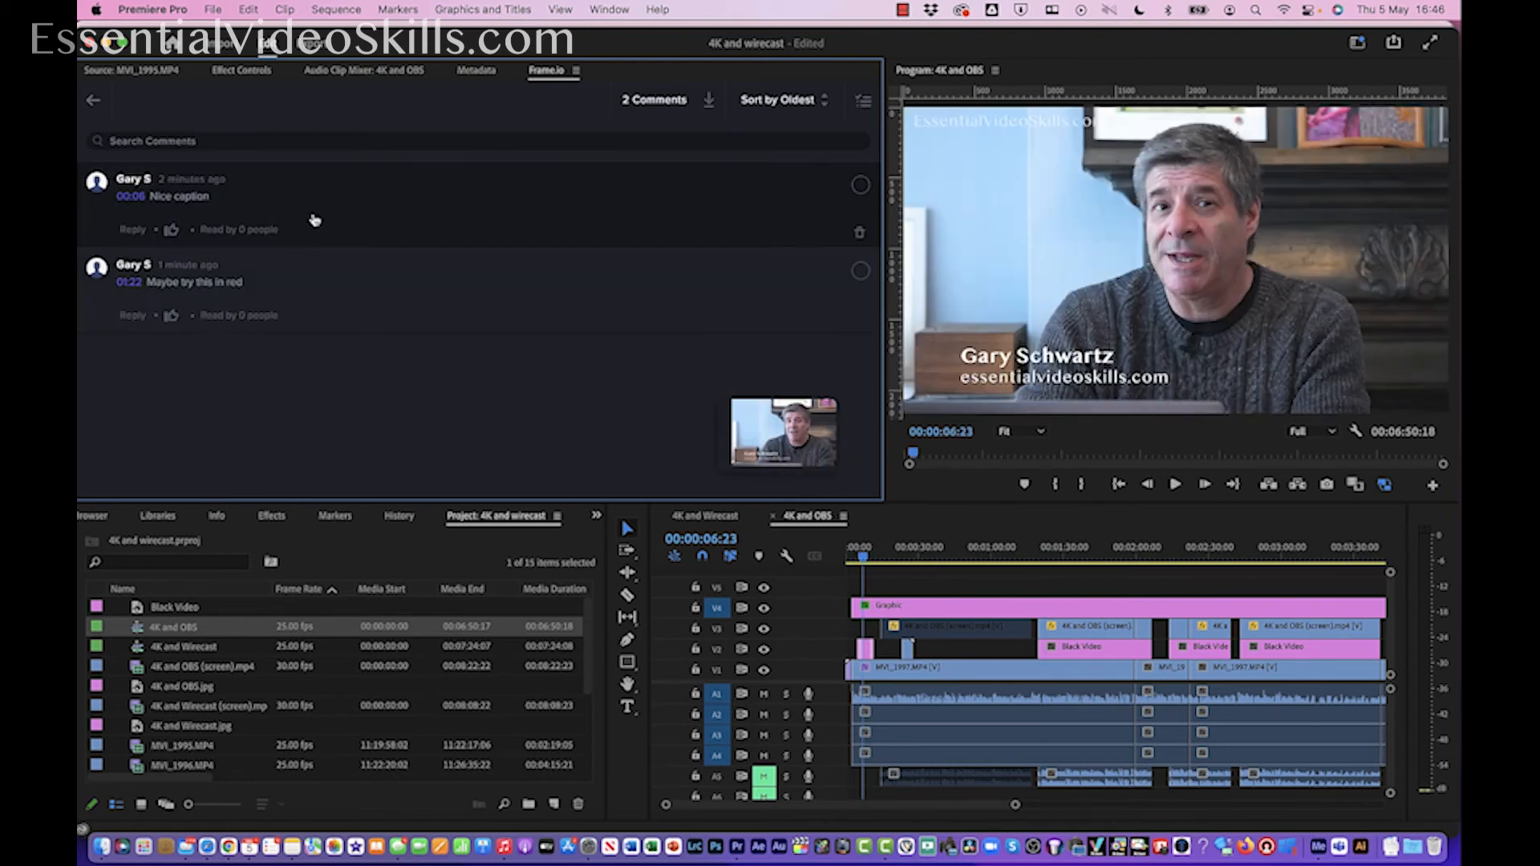
click(292, 282)
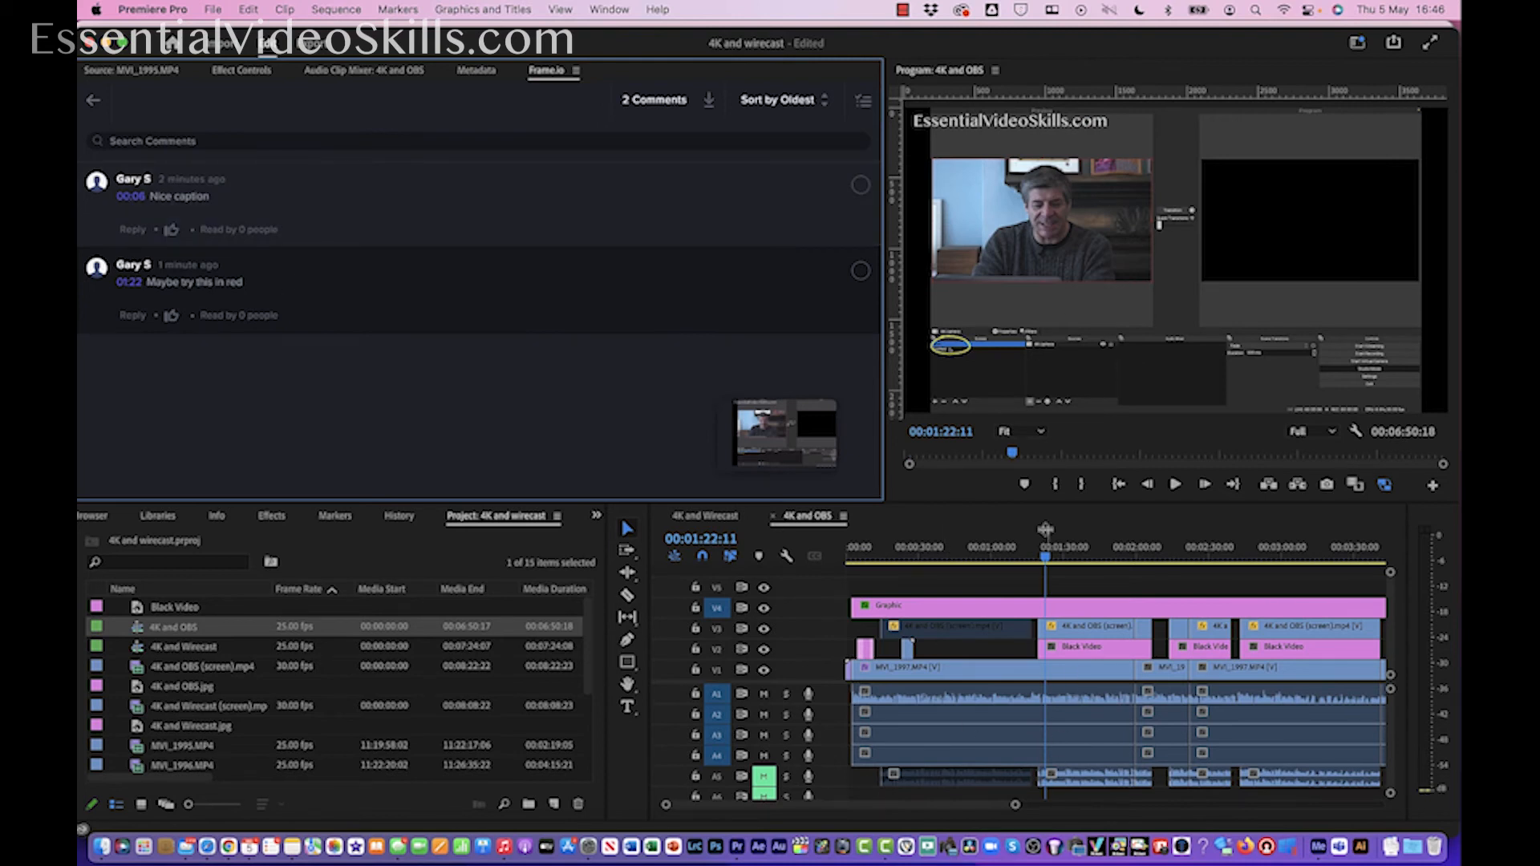
click(296, 218)
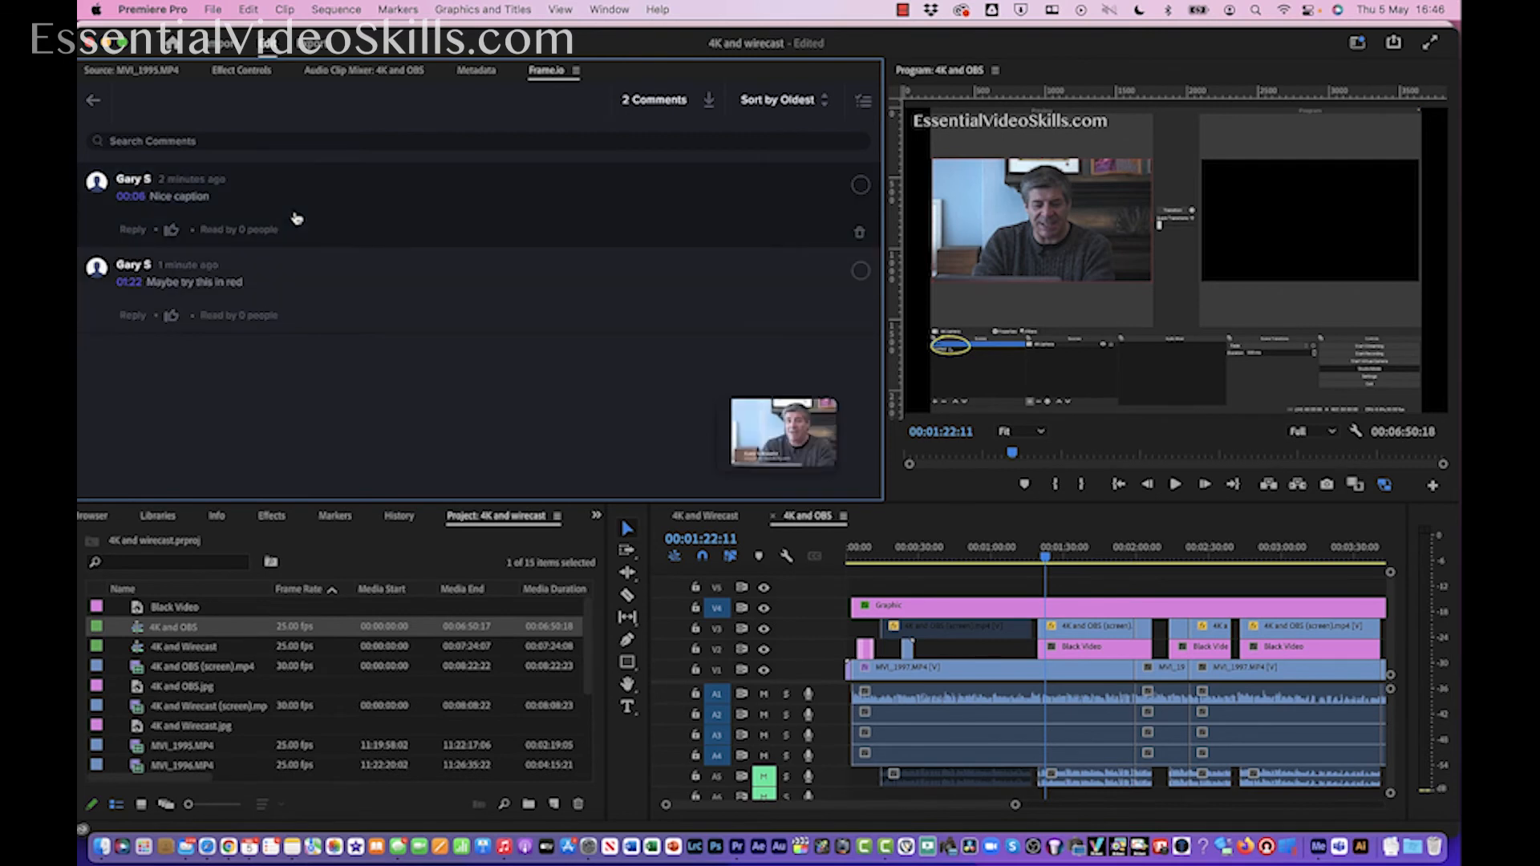
click(287, 294)
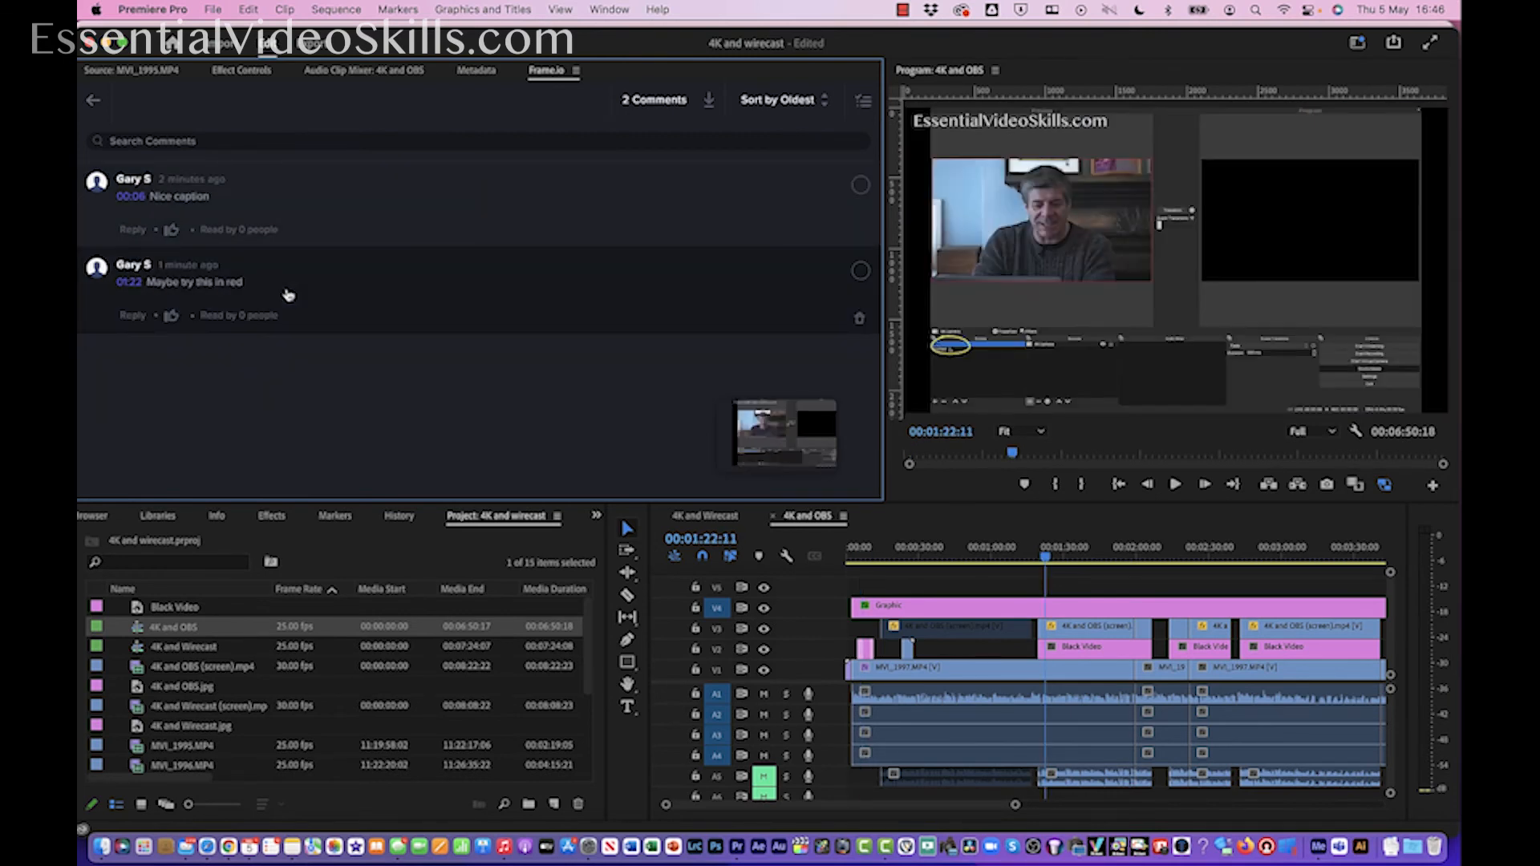
- Reply "Done" to the "Nice caption" comment and like both client comments
click(134, 230)
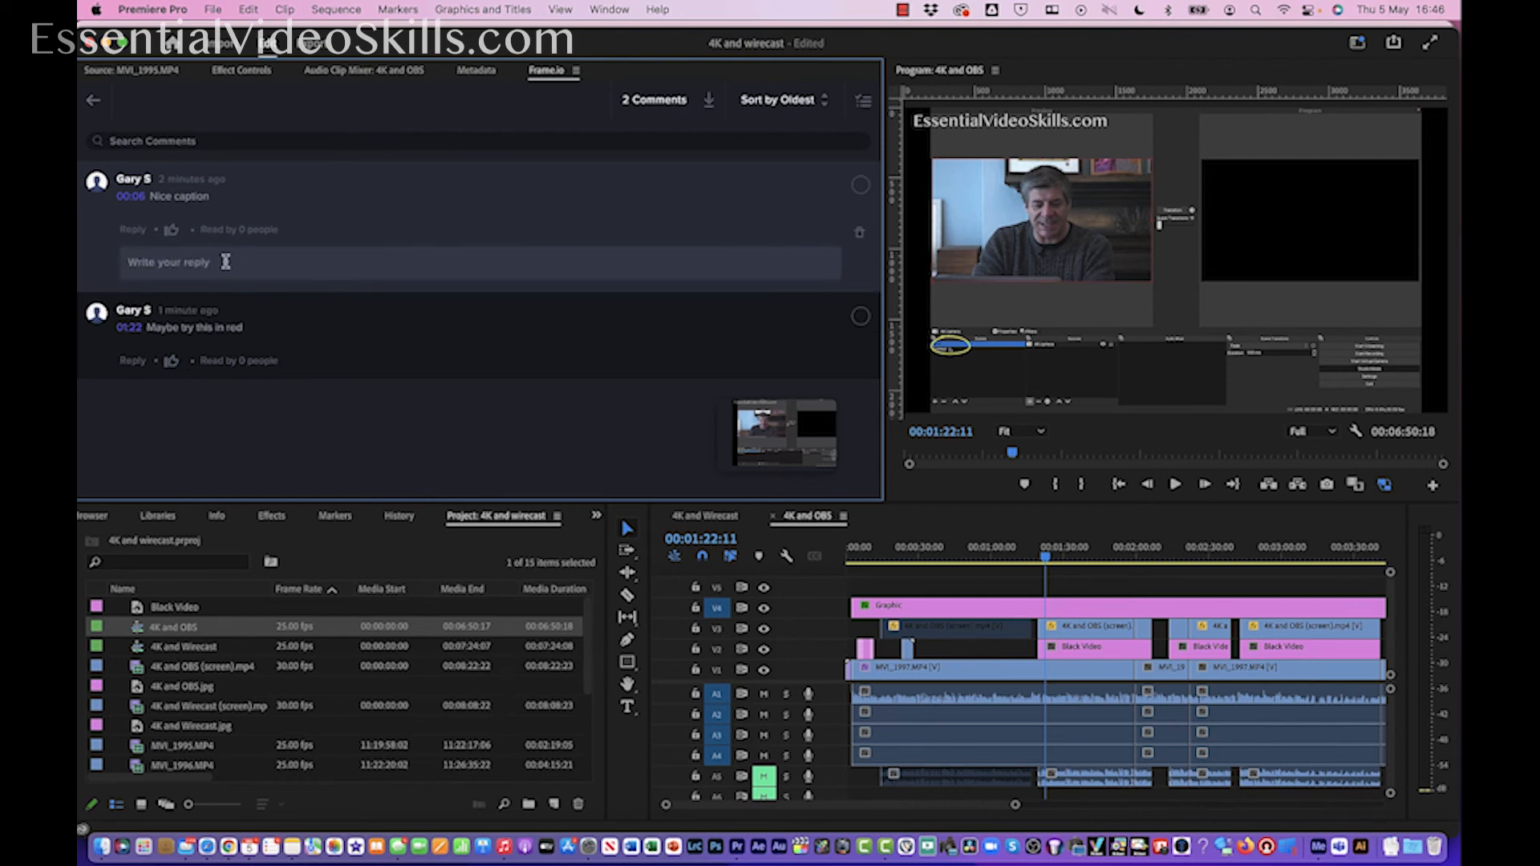
text(Done)
click(171, 233)
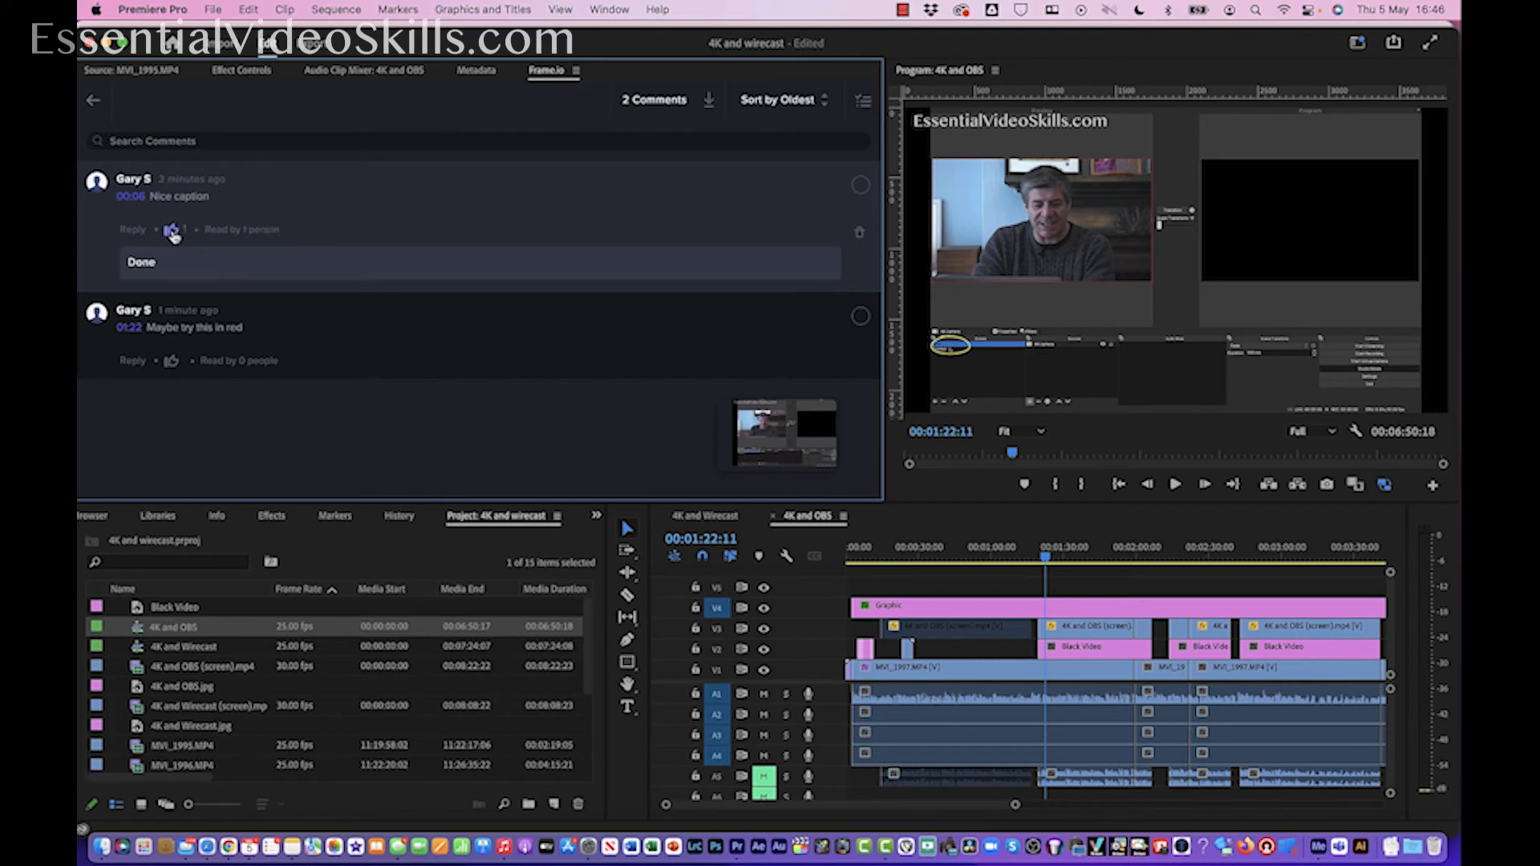
click(171, 362)
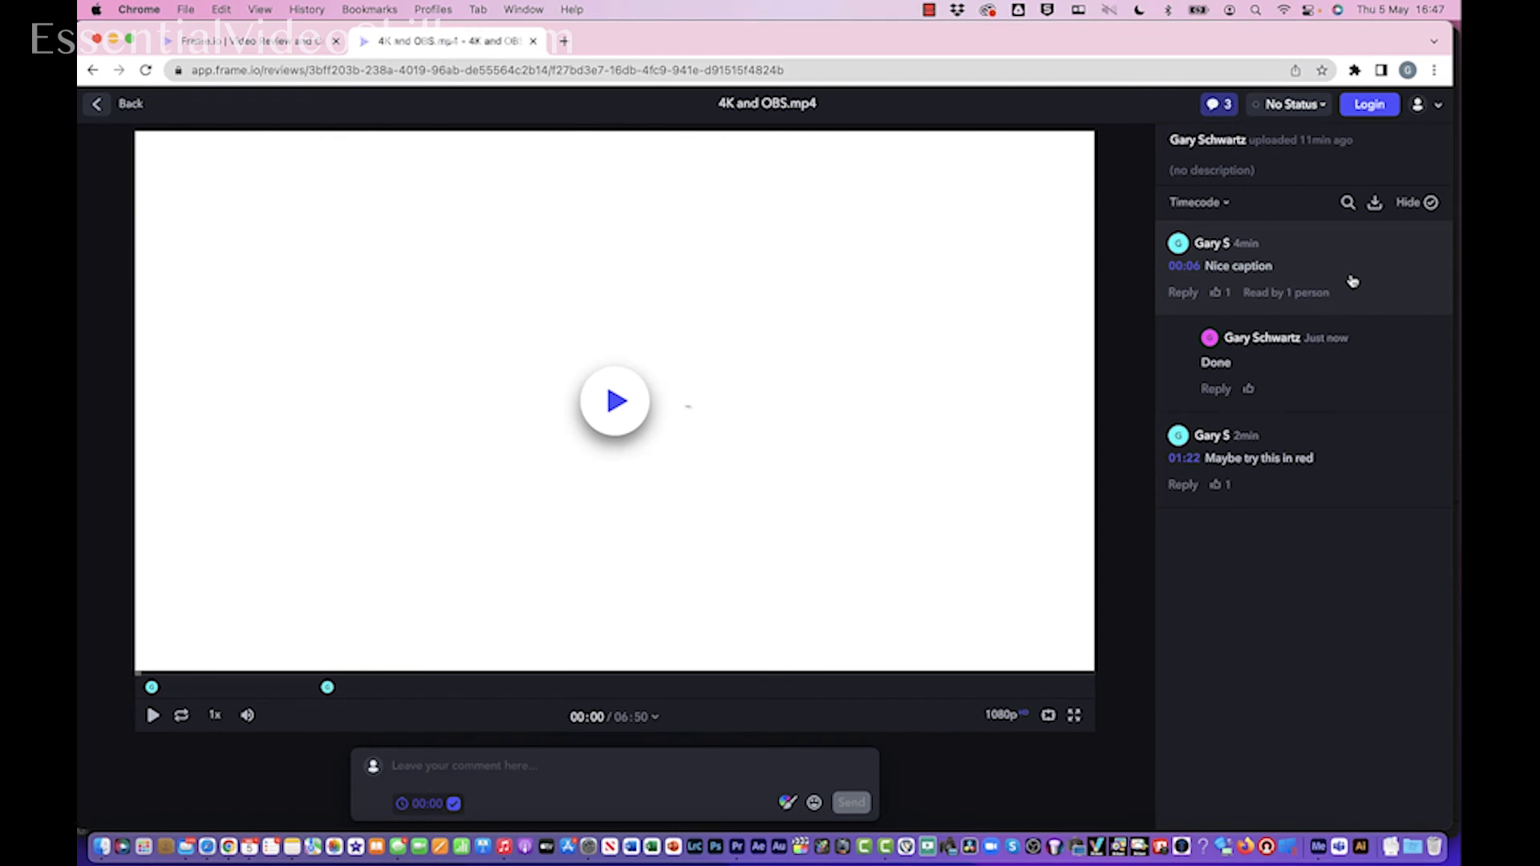
mouse_move(1216, 296)
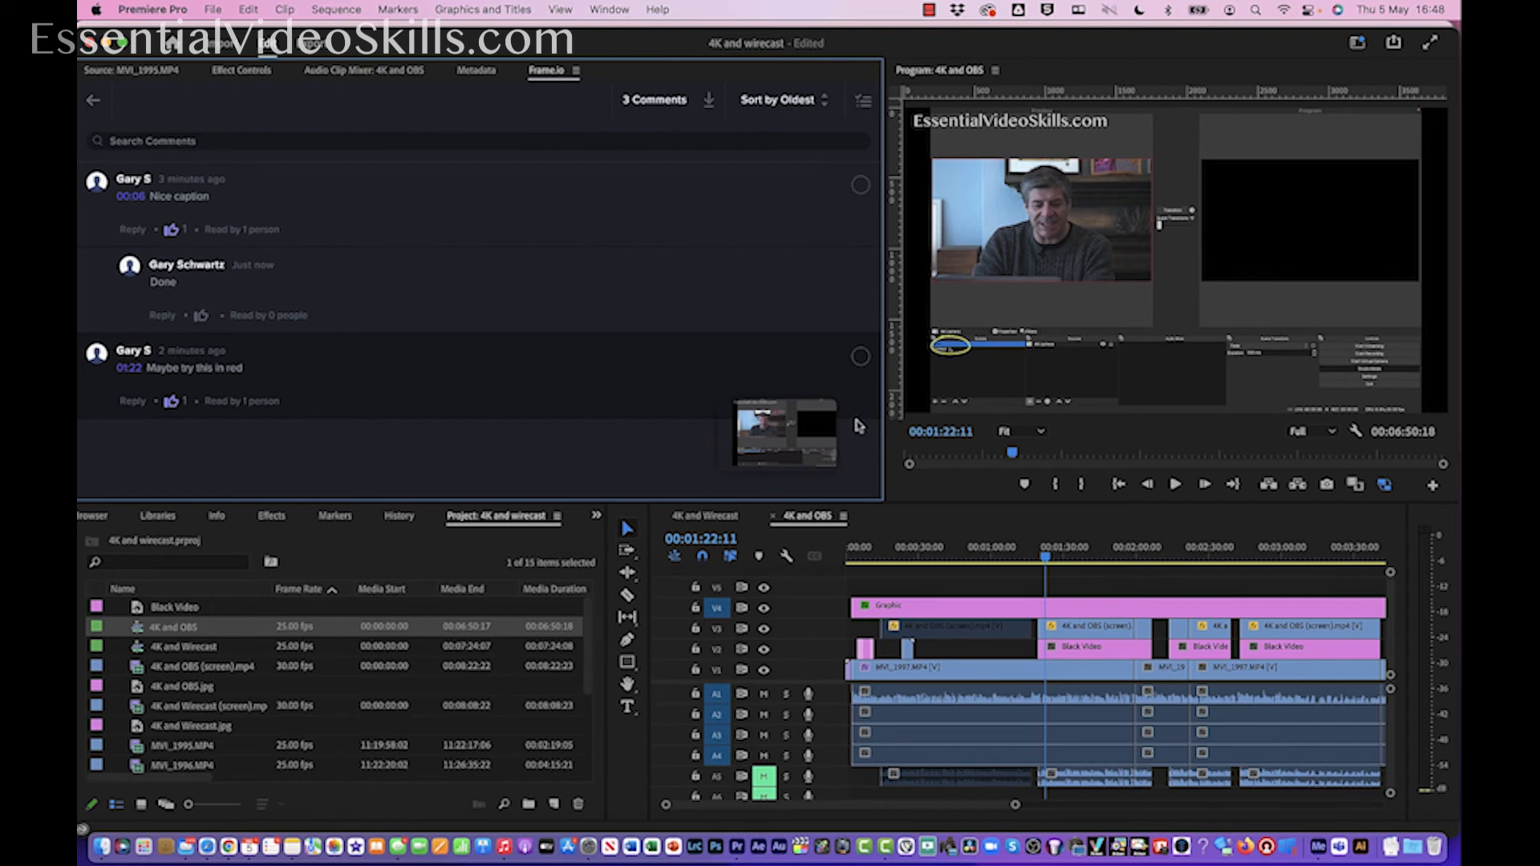
- Mark both client comments as completed and return to the video player
click(861, 187)
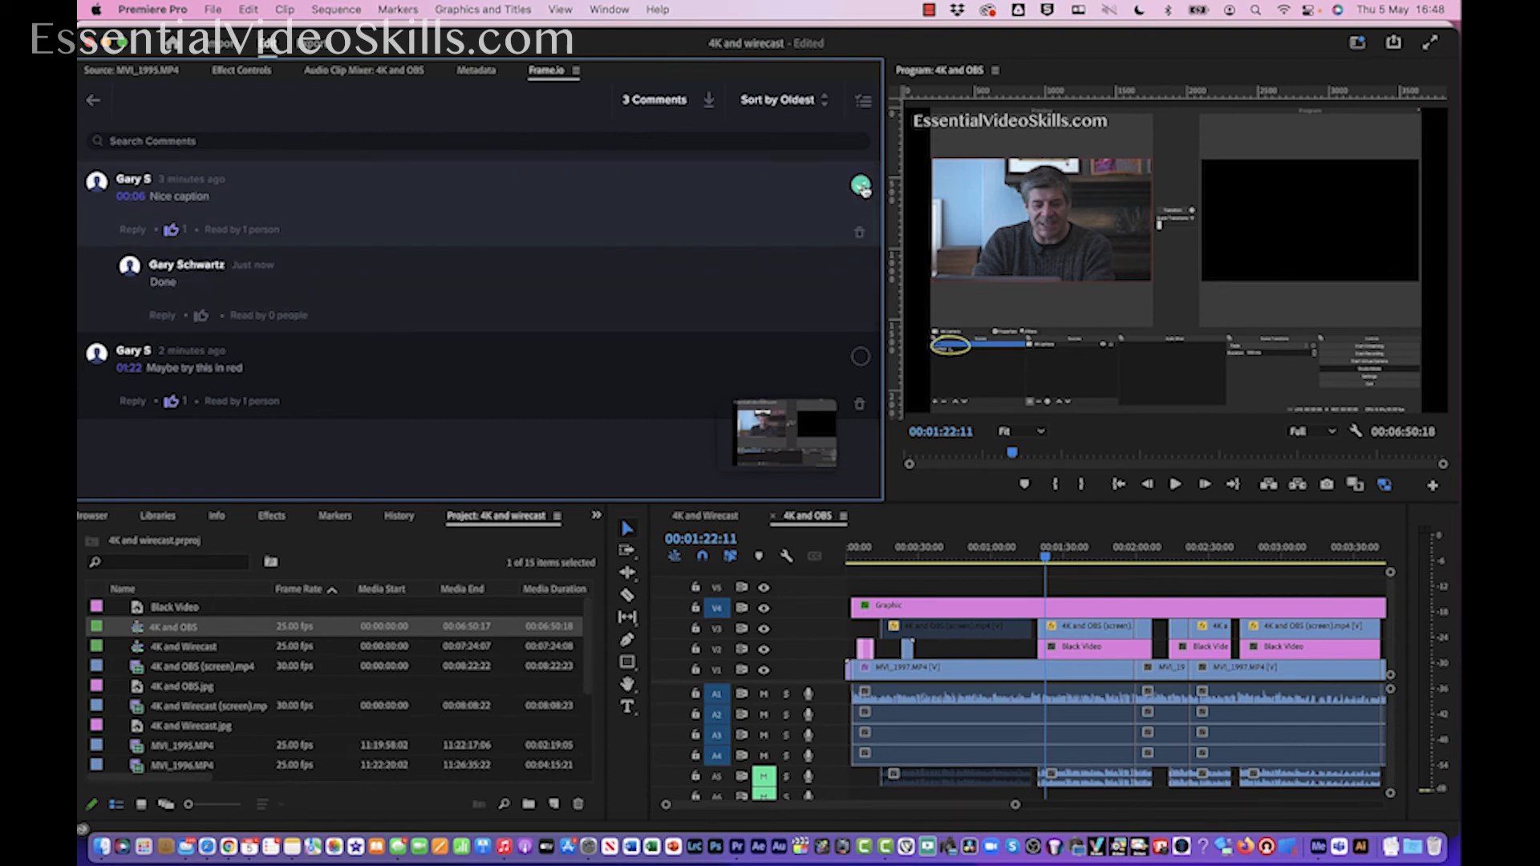
click(862, 359)
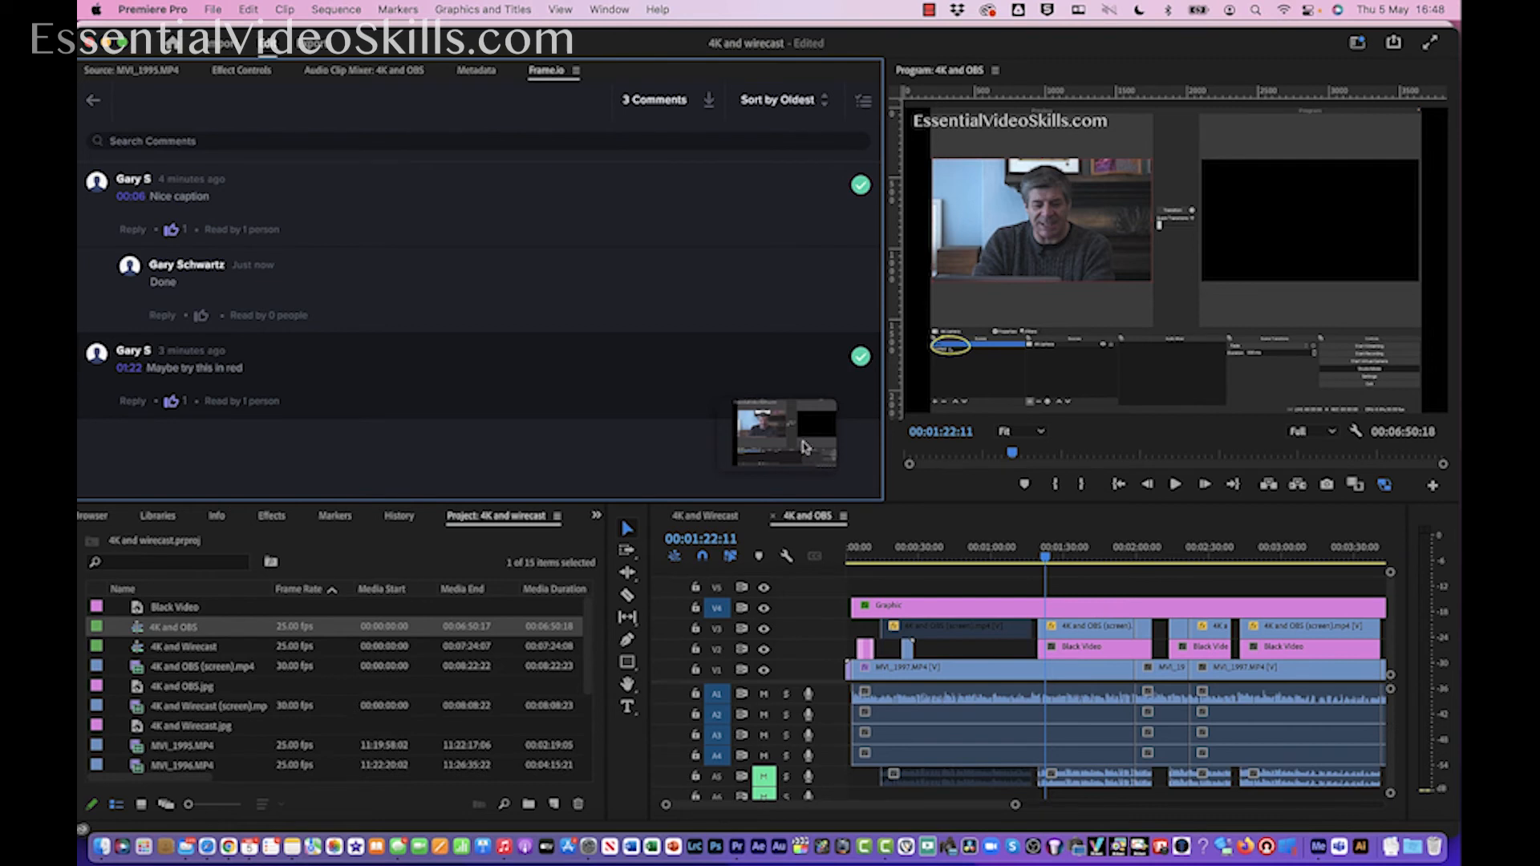
click(804, 447)
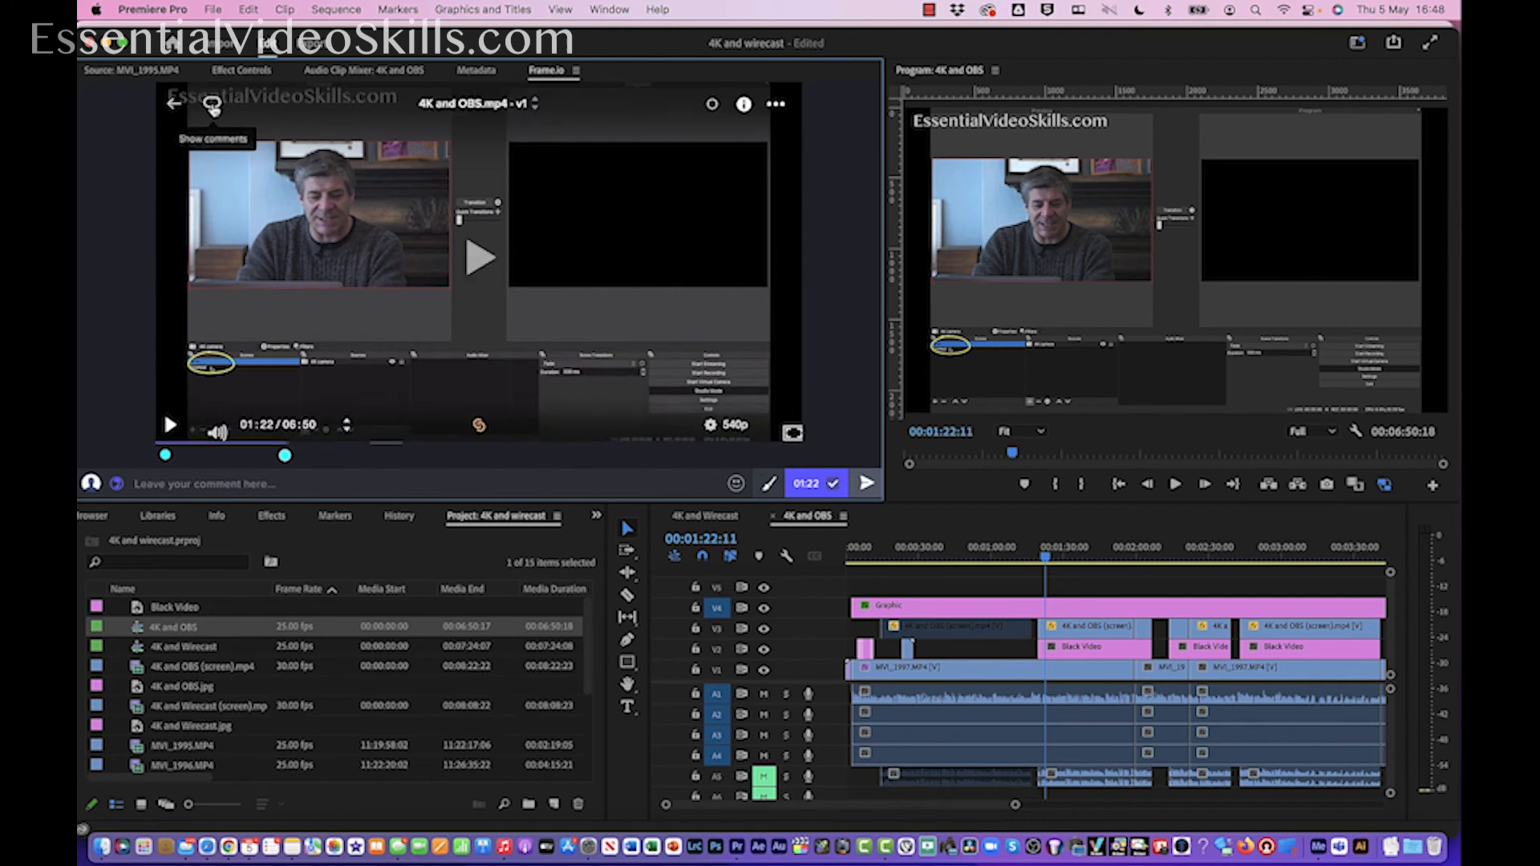
- Review the comments list once more, return to the player and jump to the "Nice caption" frame at 00:06
click(213, 107)
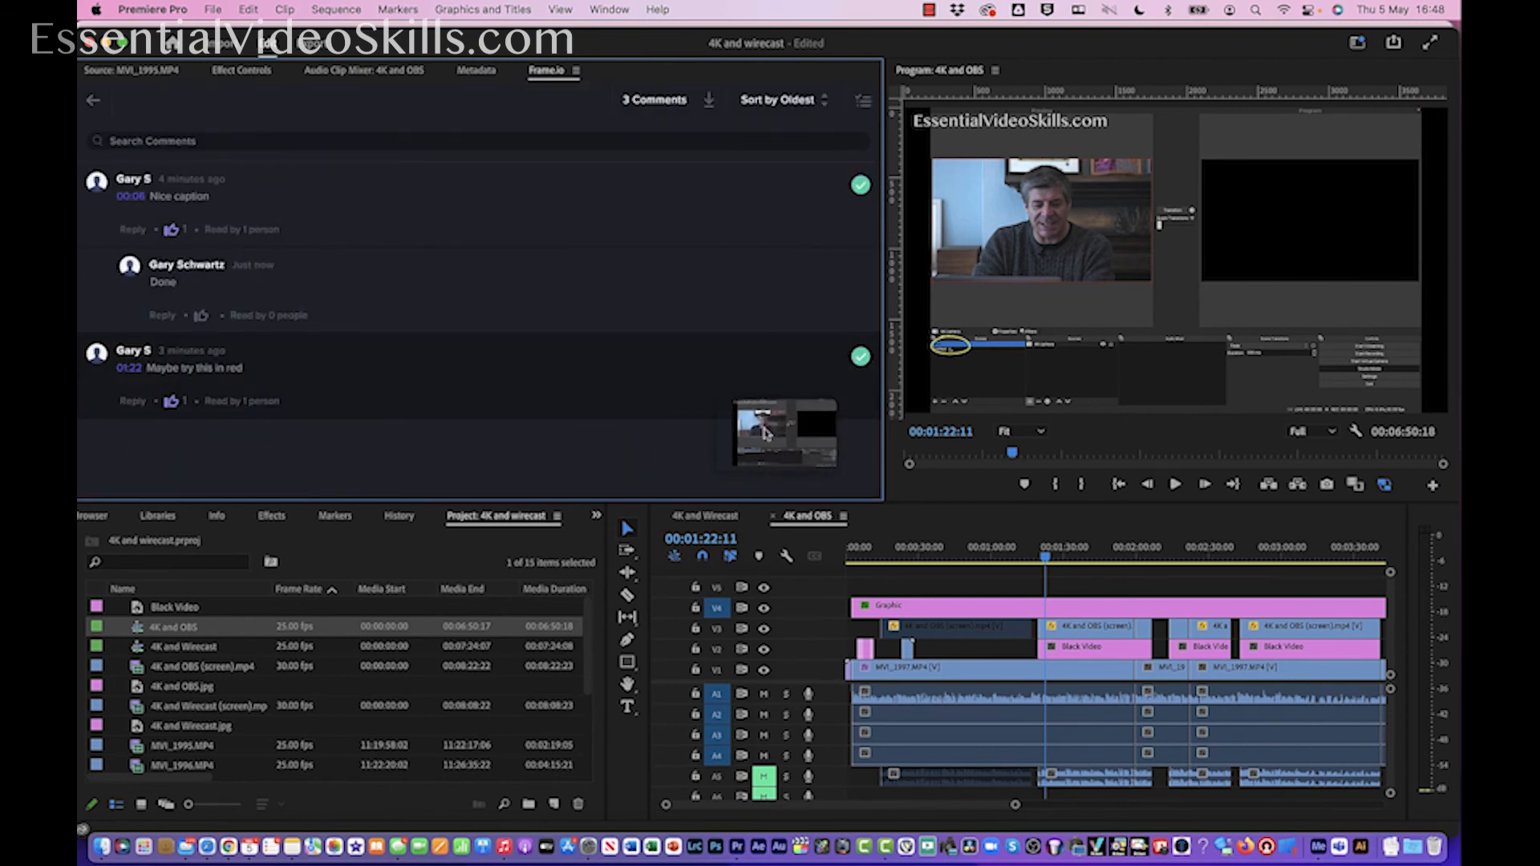
click(764, 425)
click(166, 456)
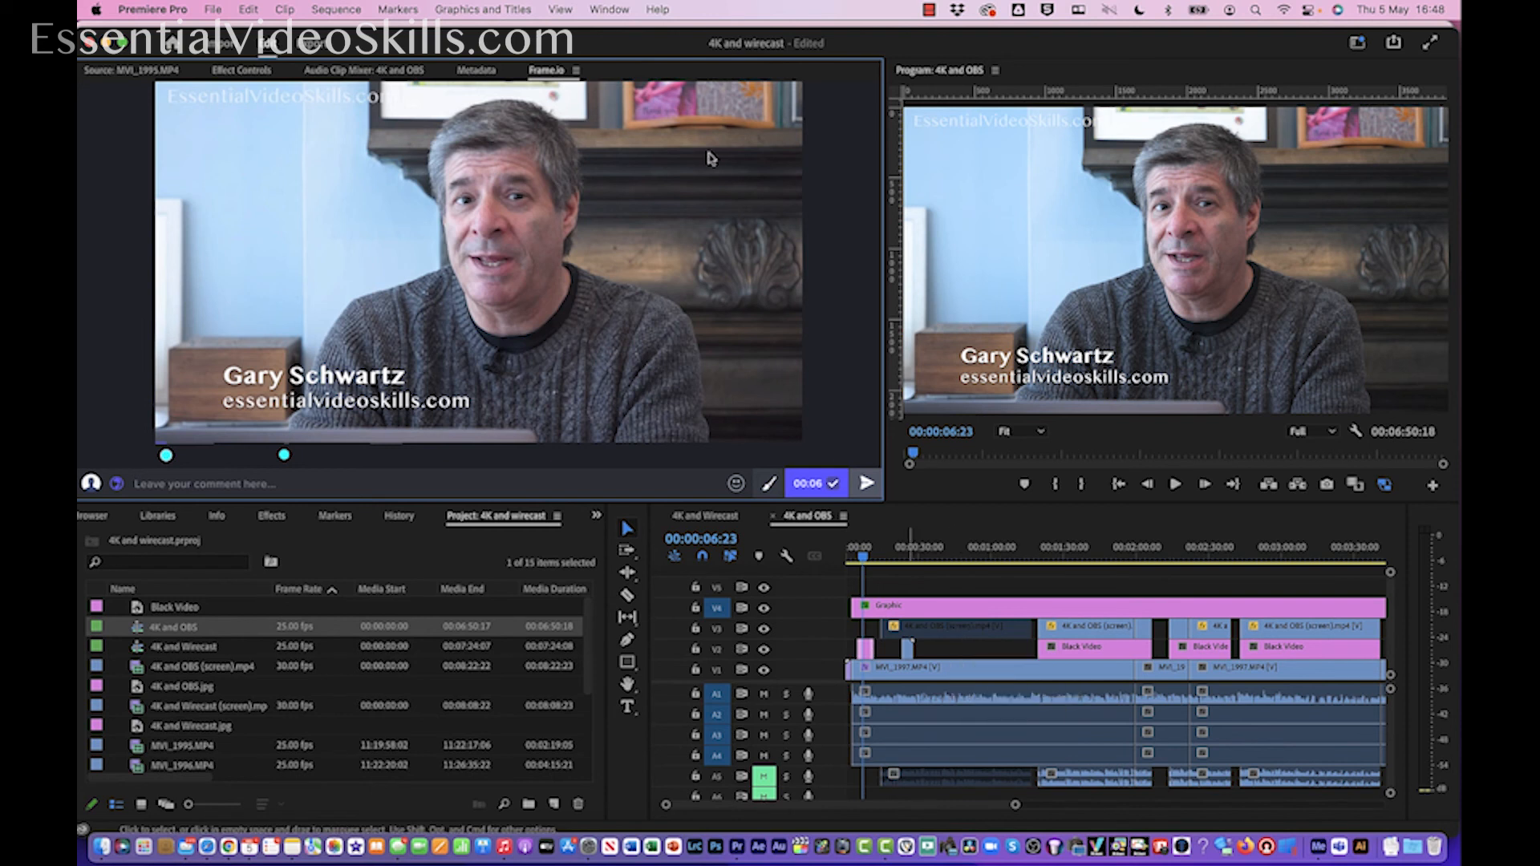
mouse_move(519, 341)
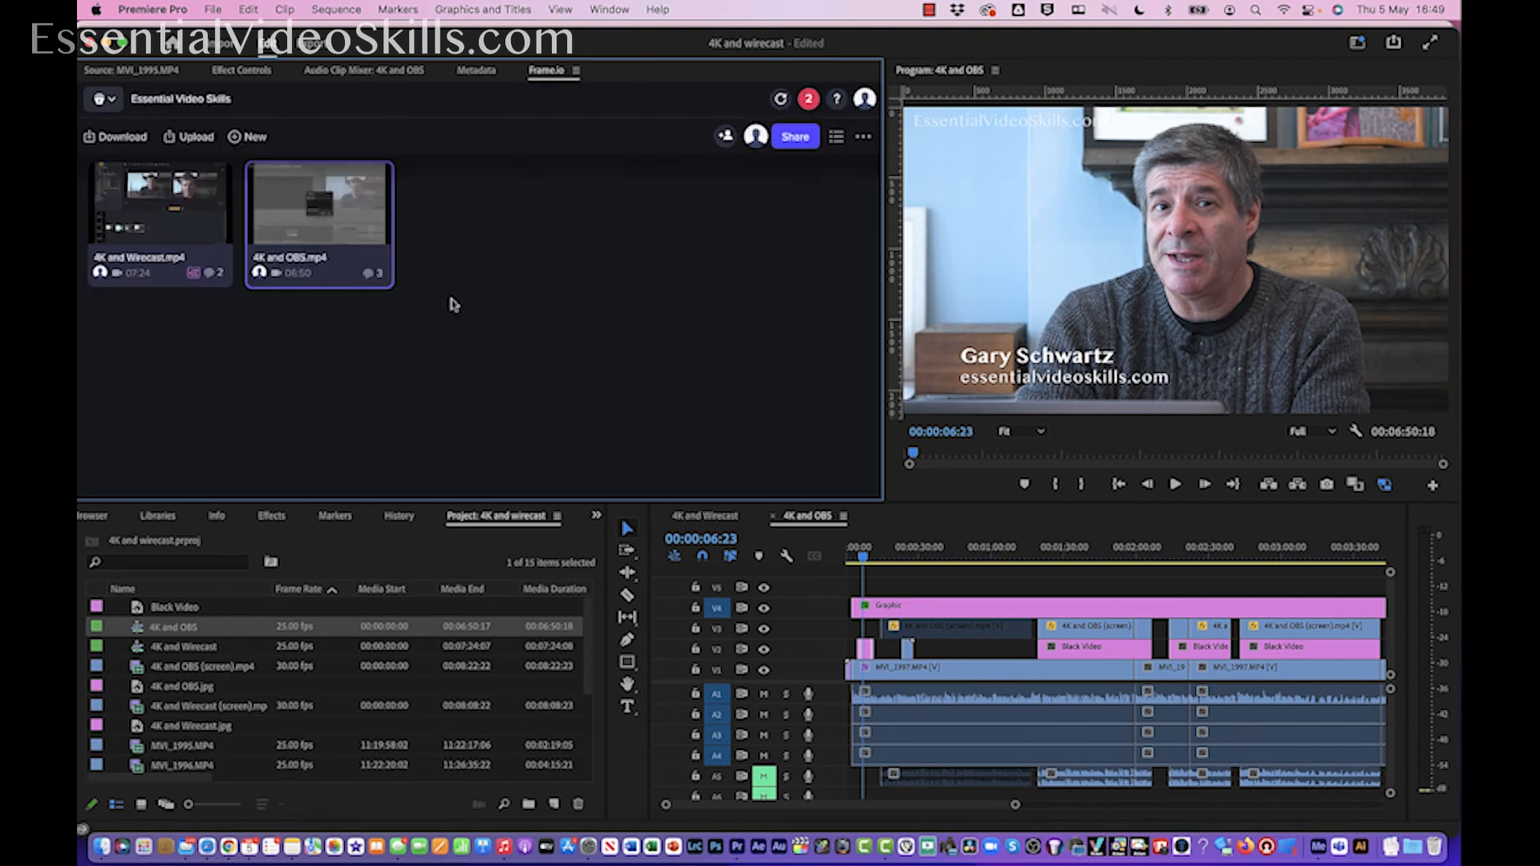
- Check the comment notifications for the project and reload the Frame.io project view
click(808, 100)
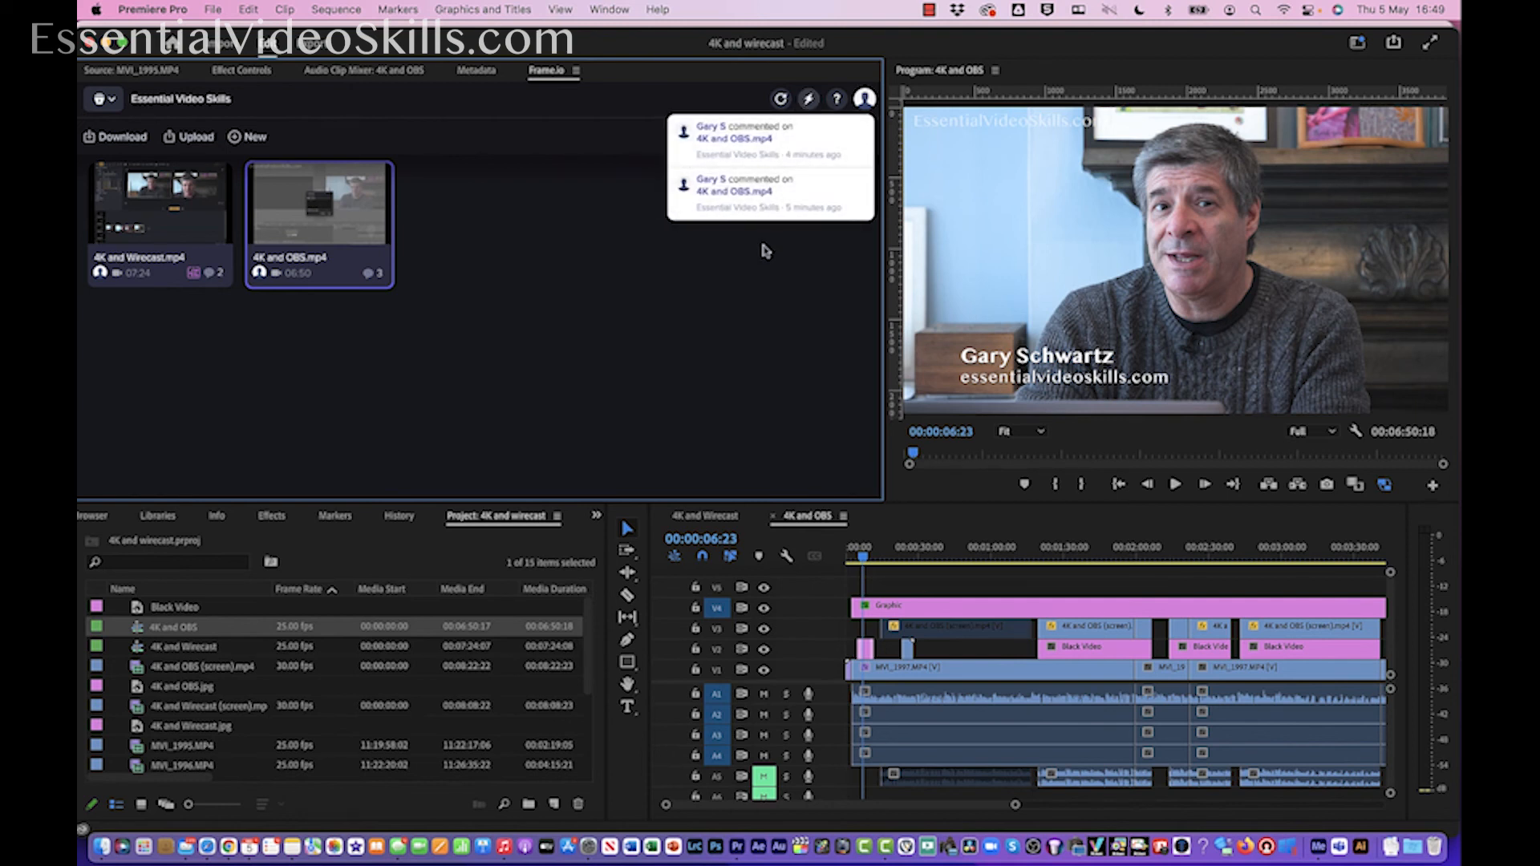
click(808, 99)
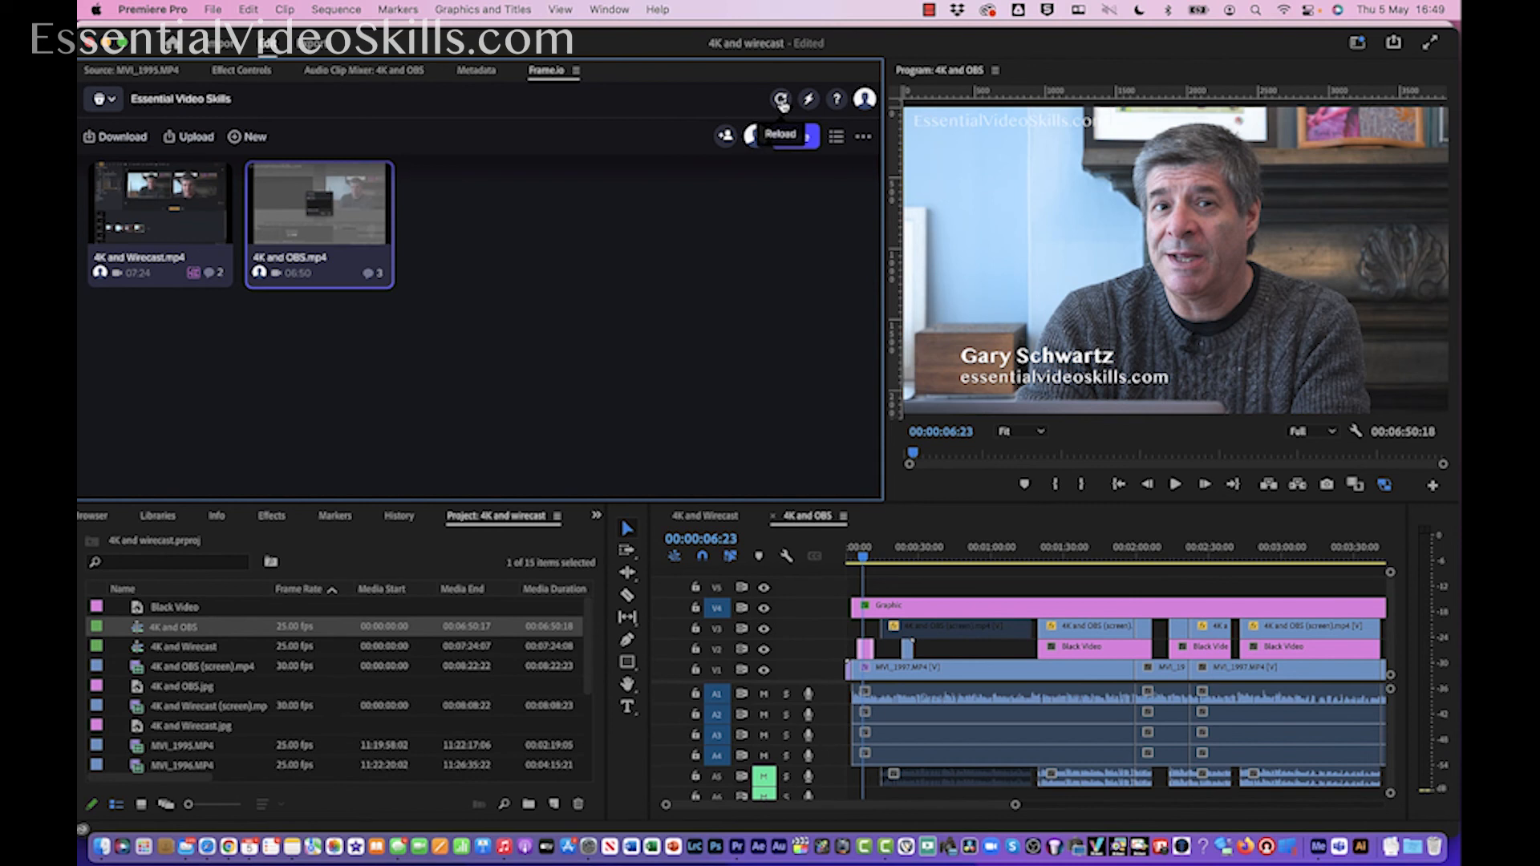
click(783, 102)
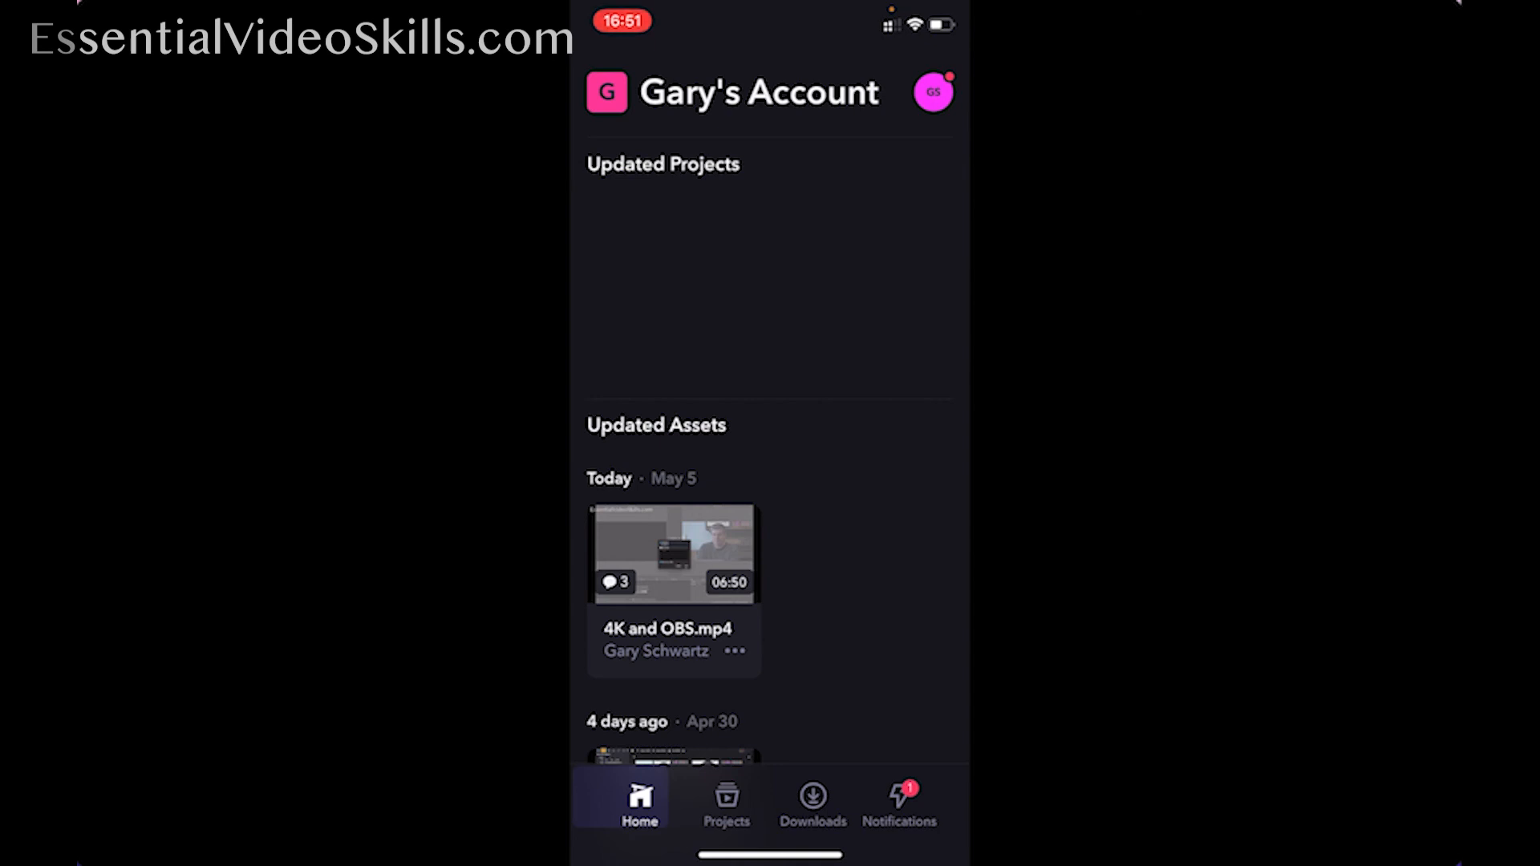
- Switch to the Frame.io mobile app, look through the updated assets, and open 4K and OBS.mp4 from the Essential Video Skills project
scroll(770, 449, down, 3)
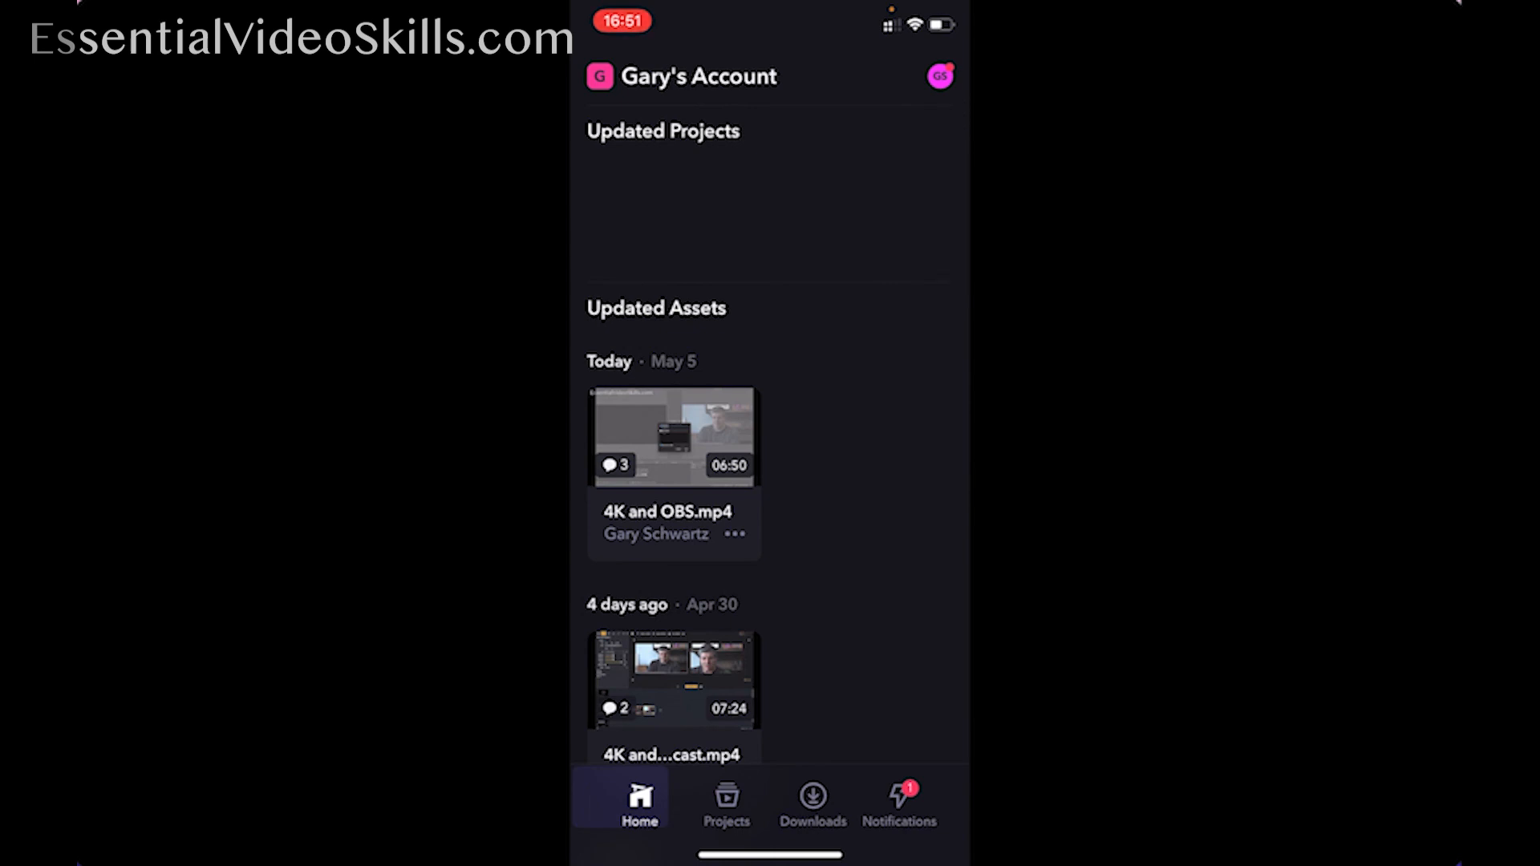
scroll(770, 449, down, 10)
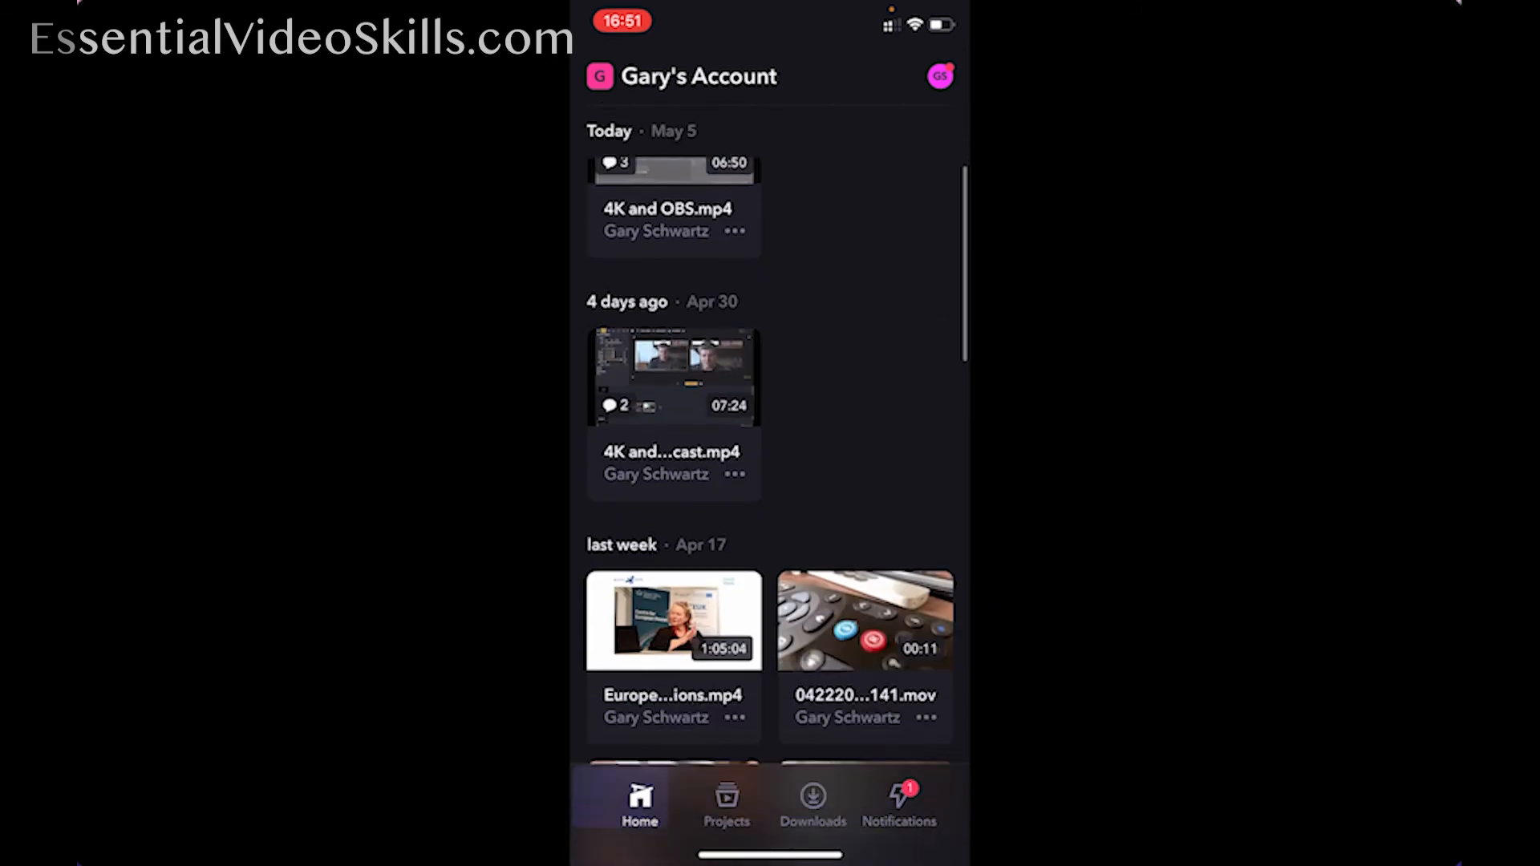
scroll(770, 449, up, 15)
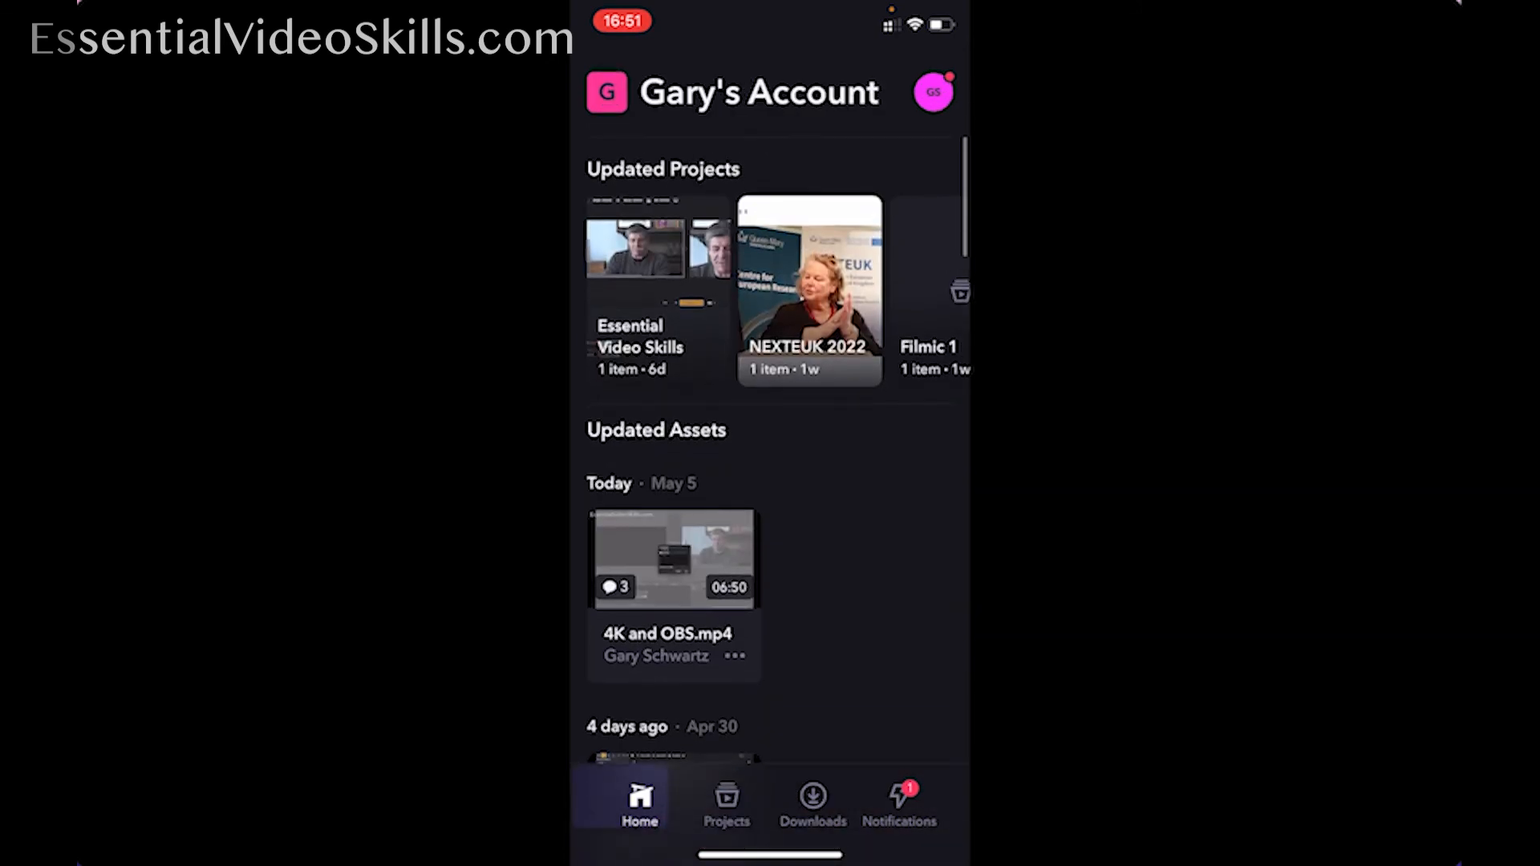
scroll(770, 449, down, 4)
click(726, 805)
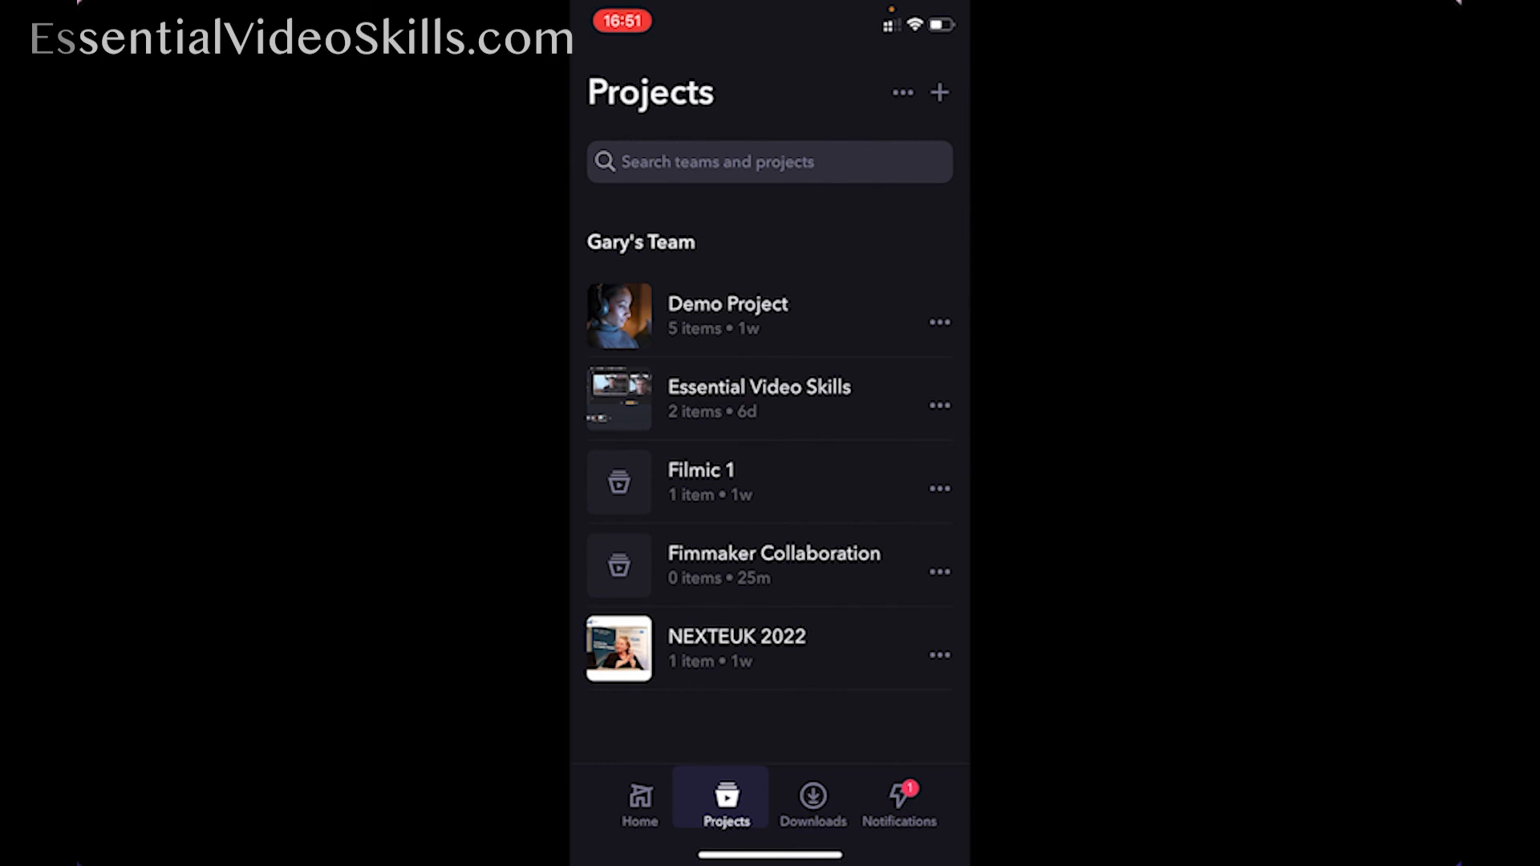
click(759, 398)
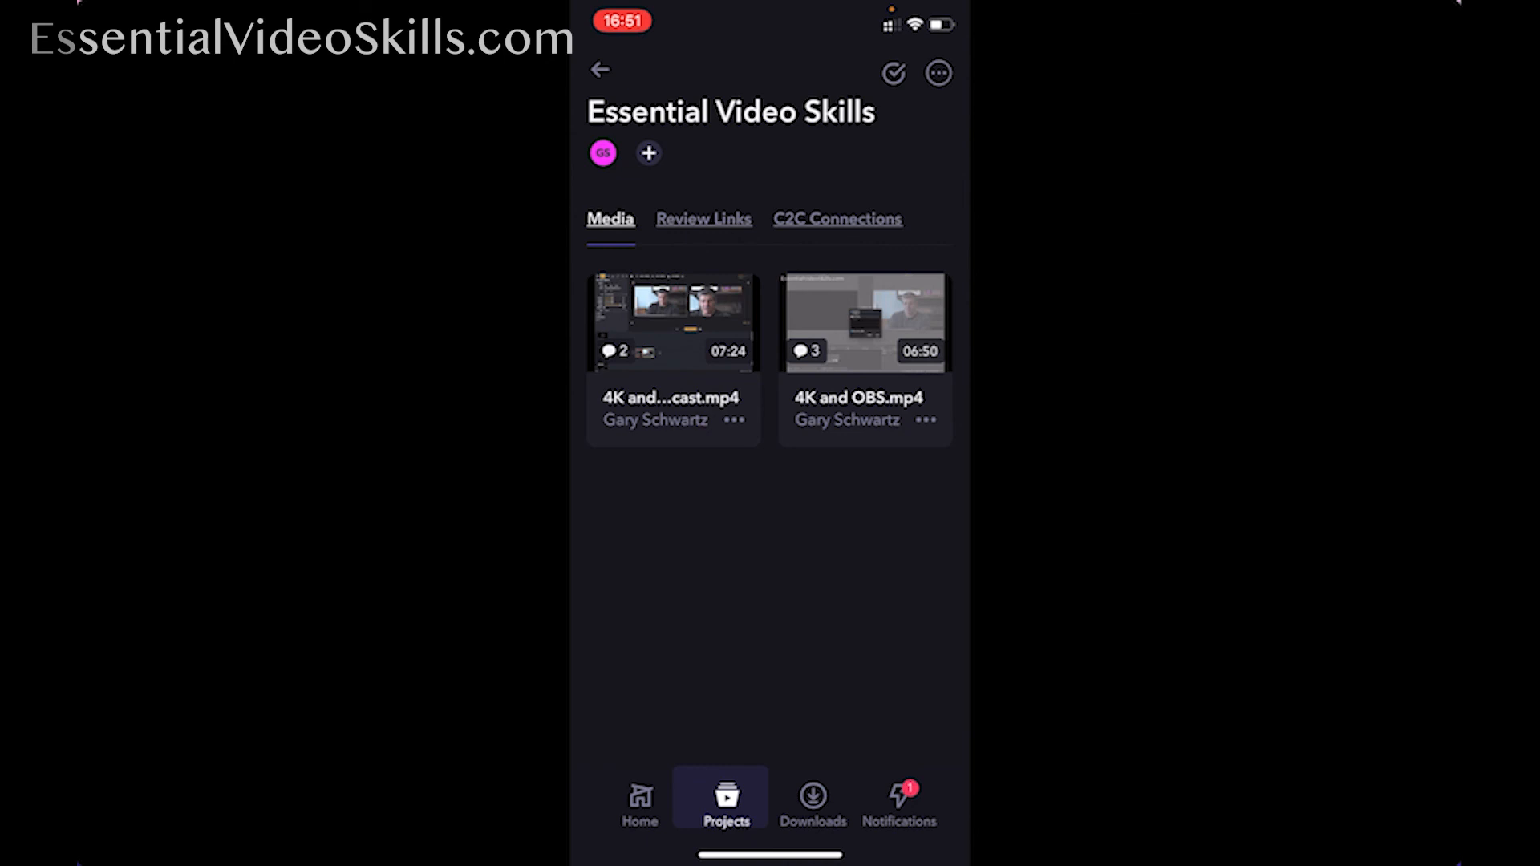
click(865, 337)
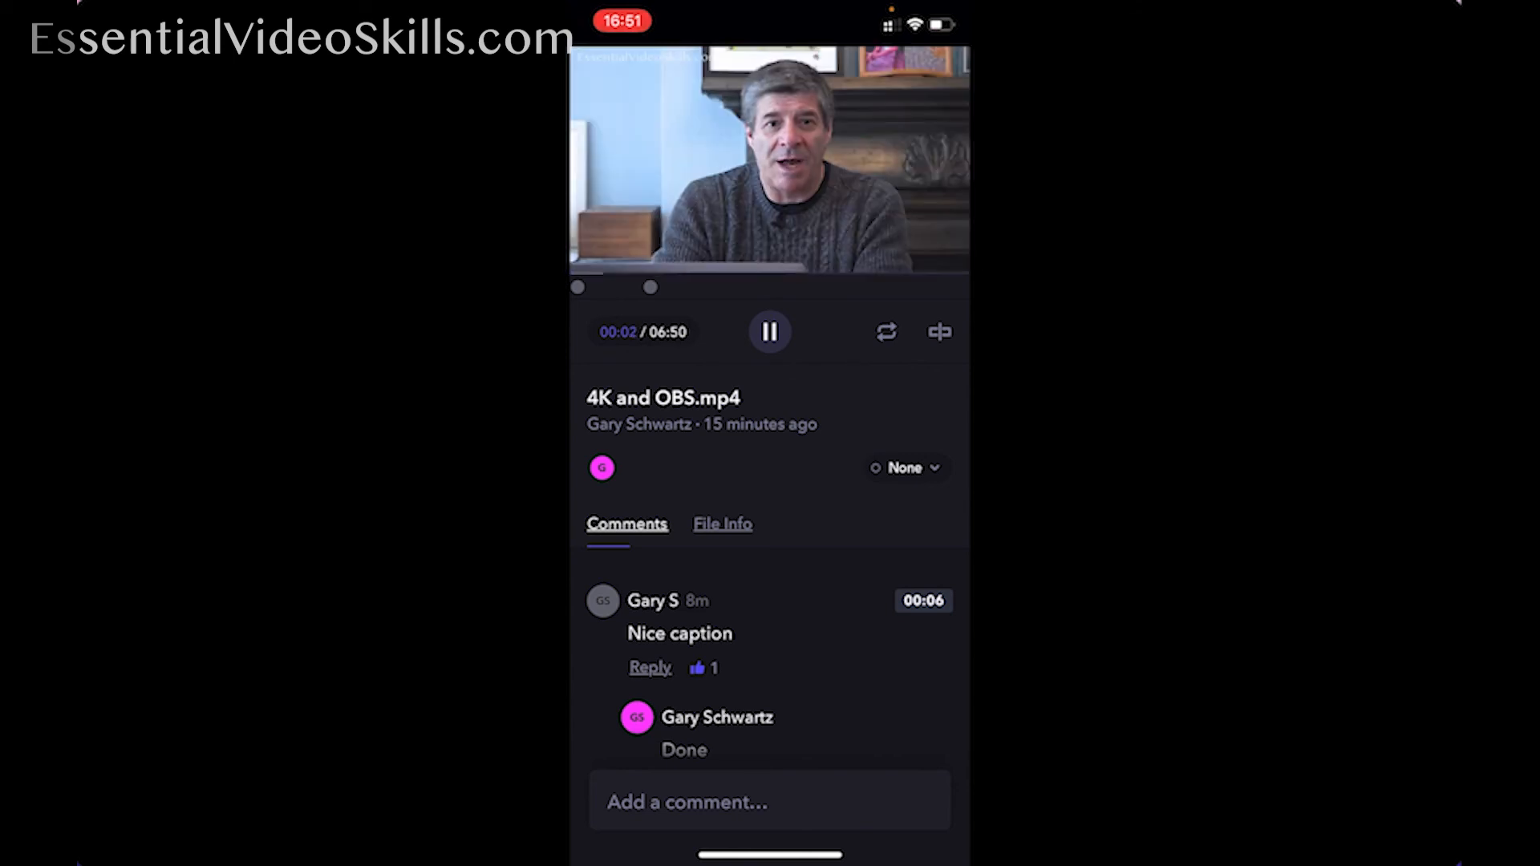
- Move the video to 03:21, pause it and send the comment "Another edit here"
click(771, 160)
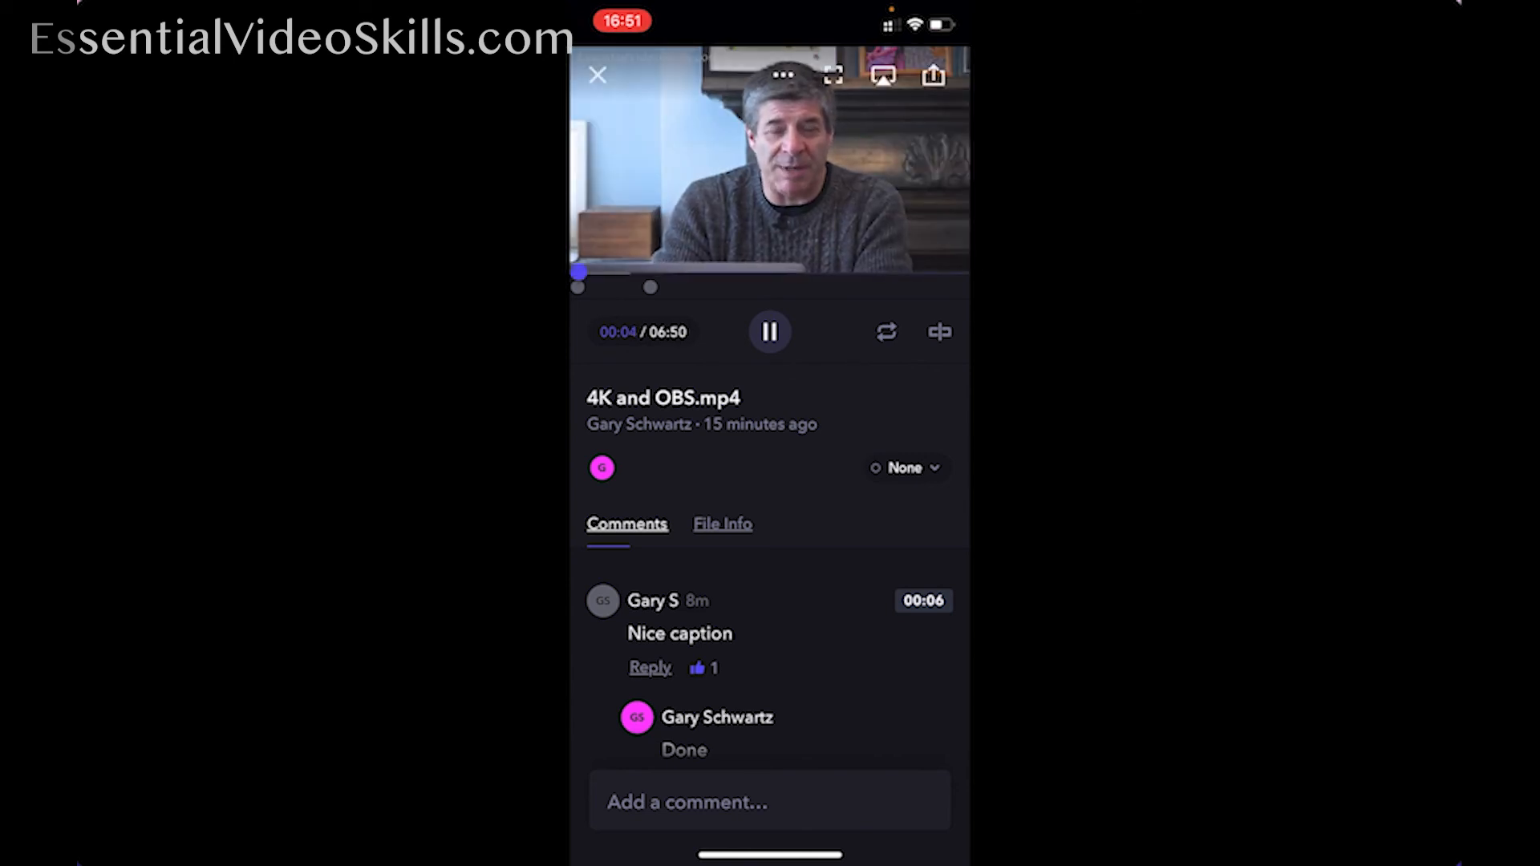
drag(578, 273, 765, 273)
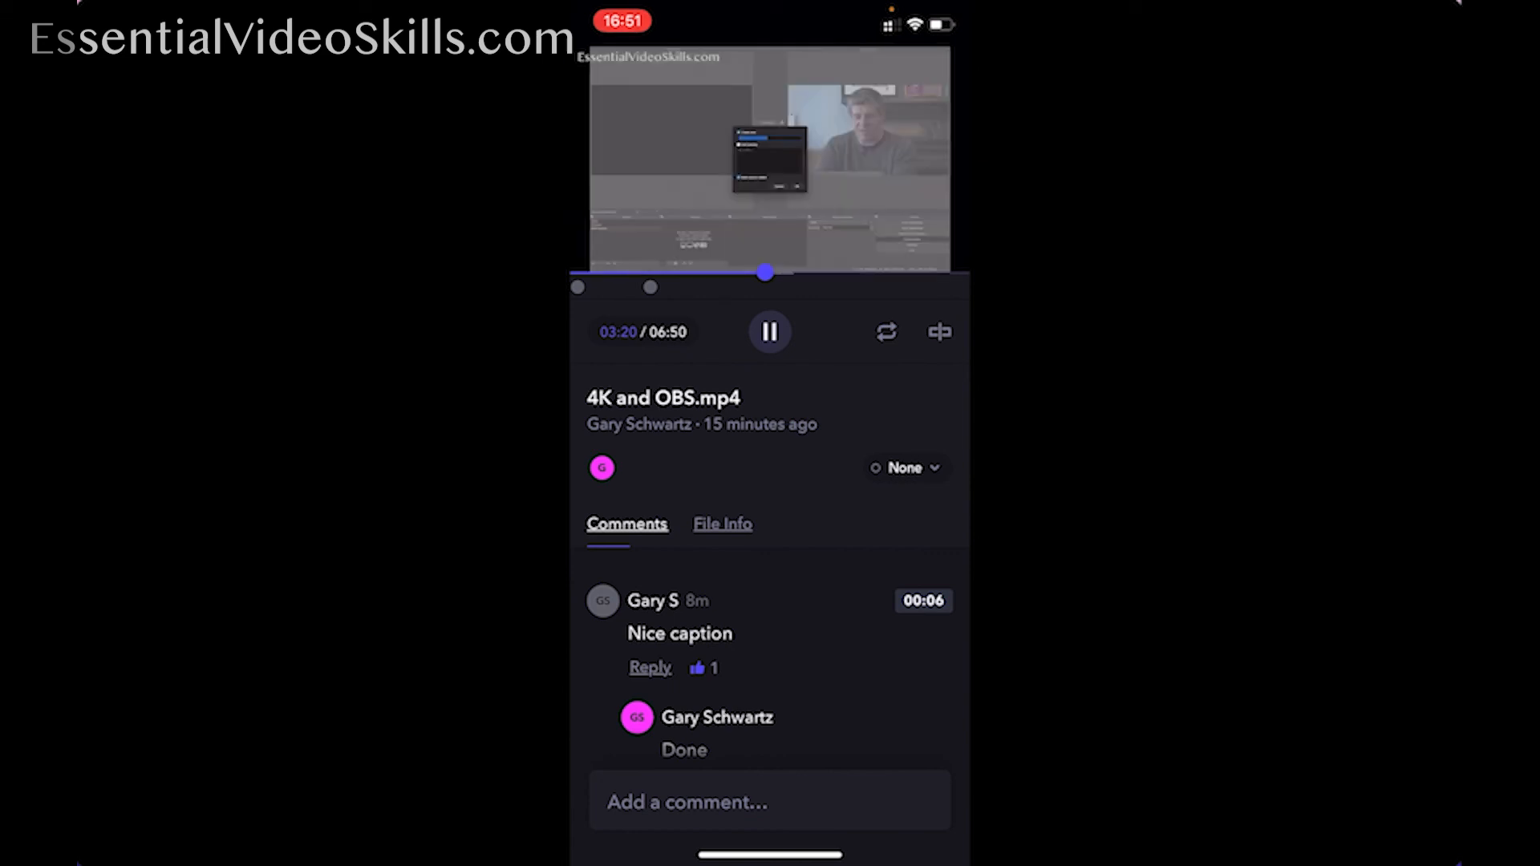
click(770, 332)
click(769, 801)
text(N)
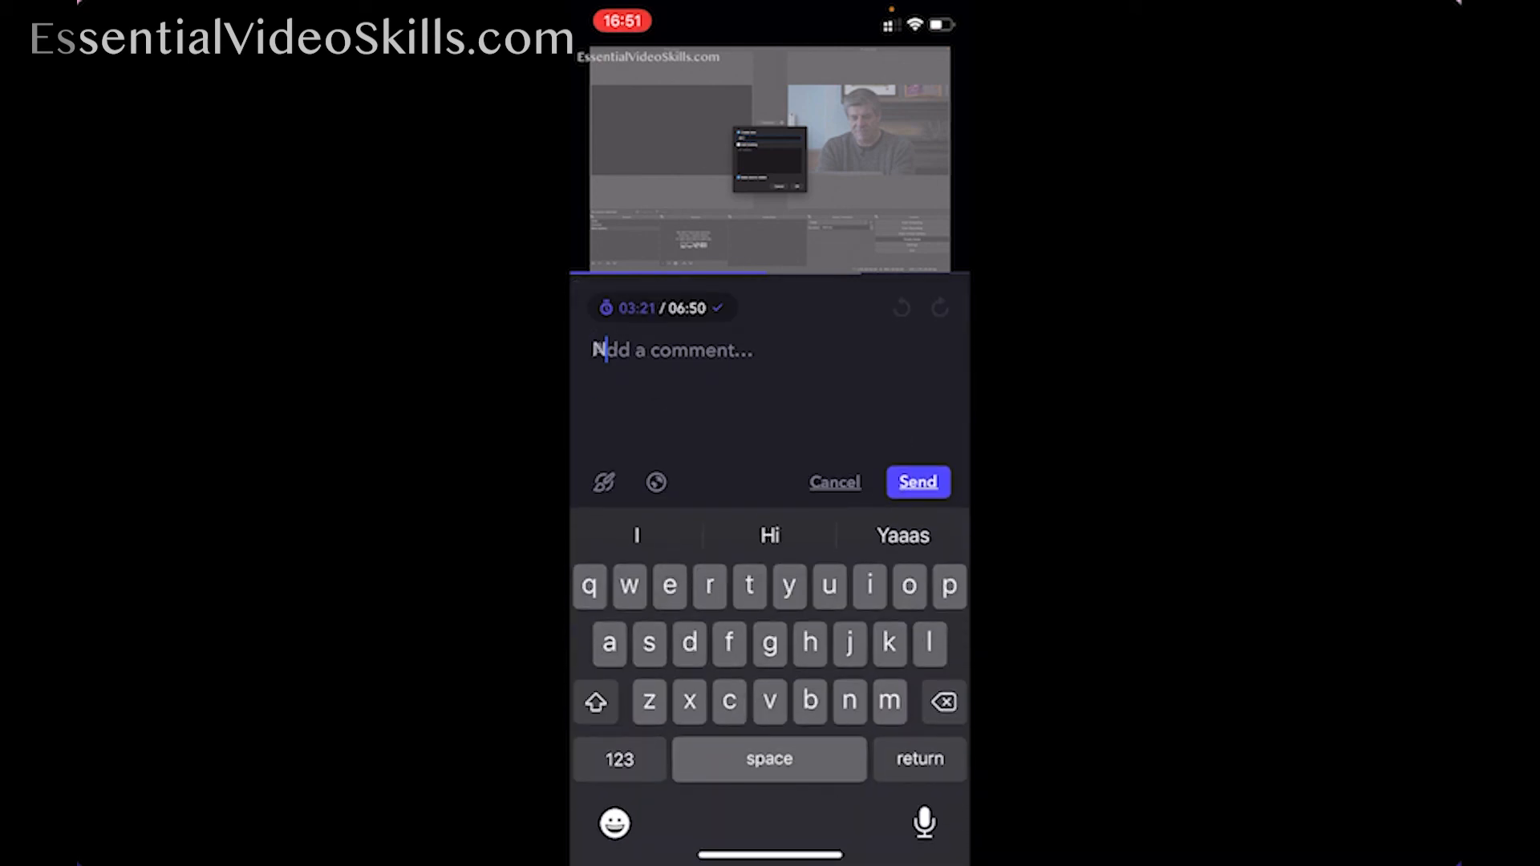
key(BackSpace)
text(Another edit here)
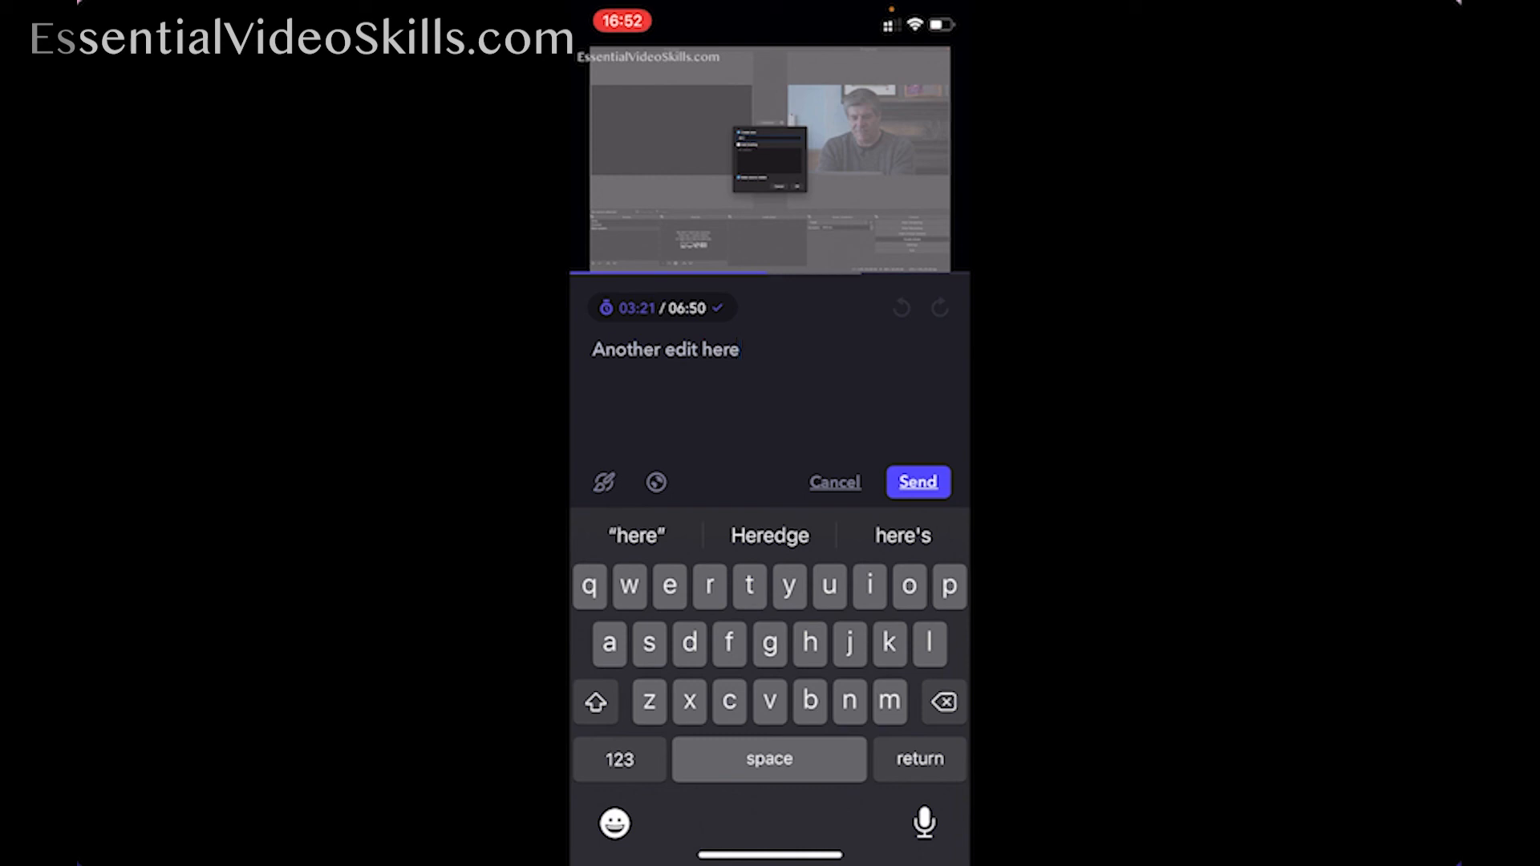
click(919, 482)
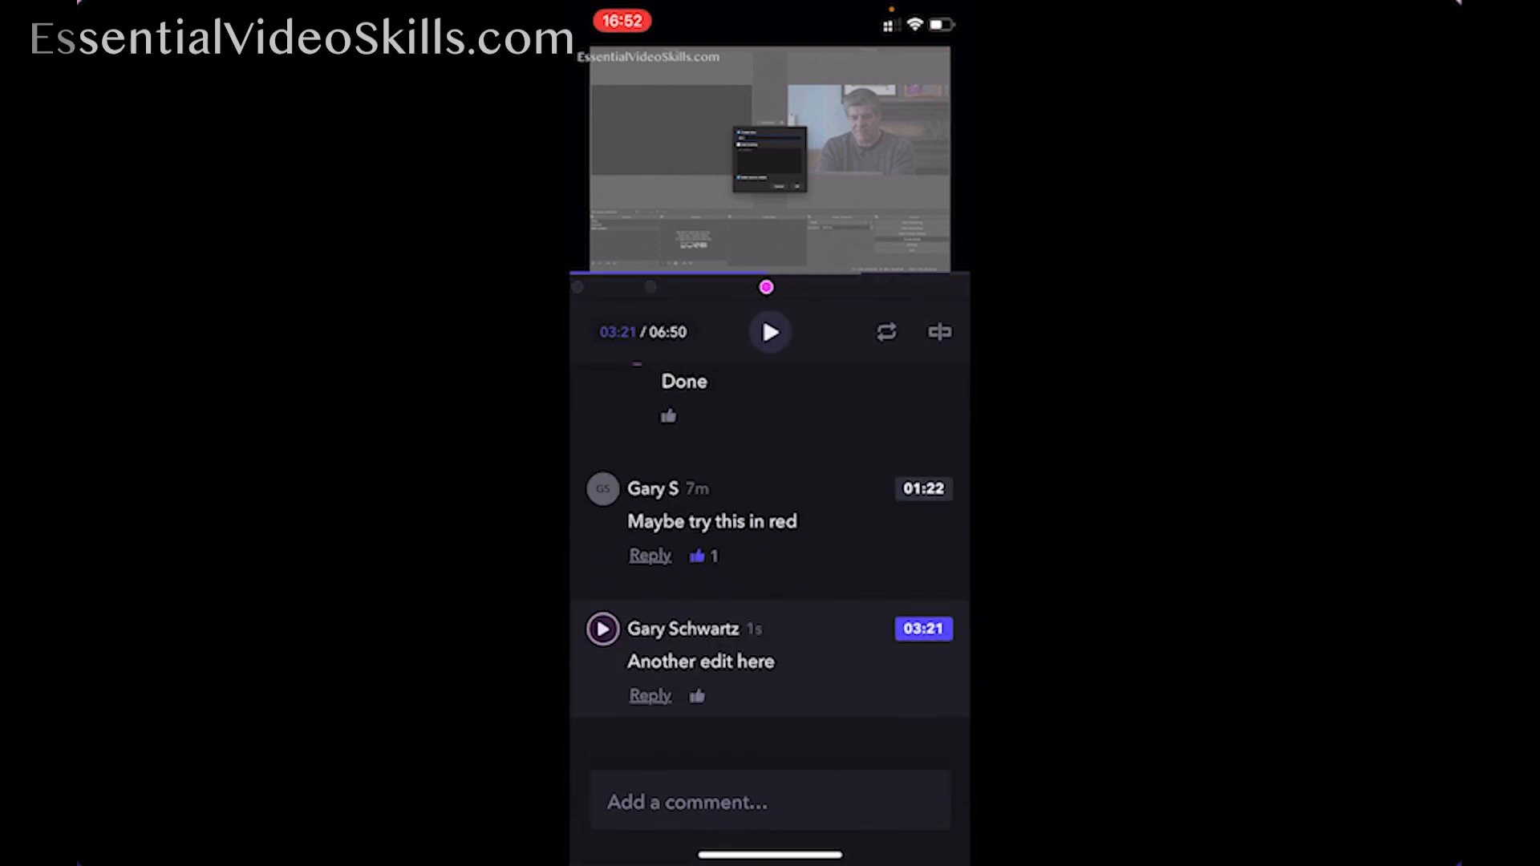